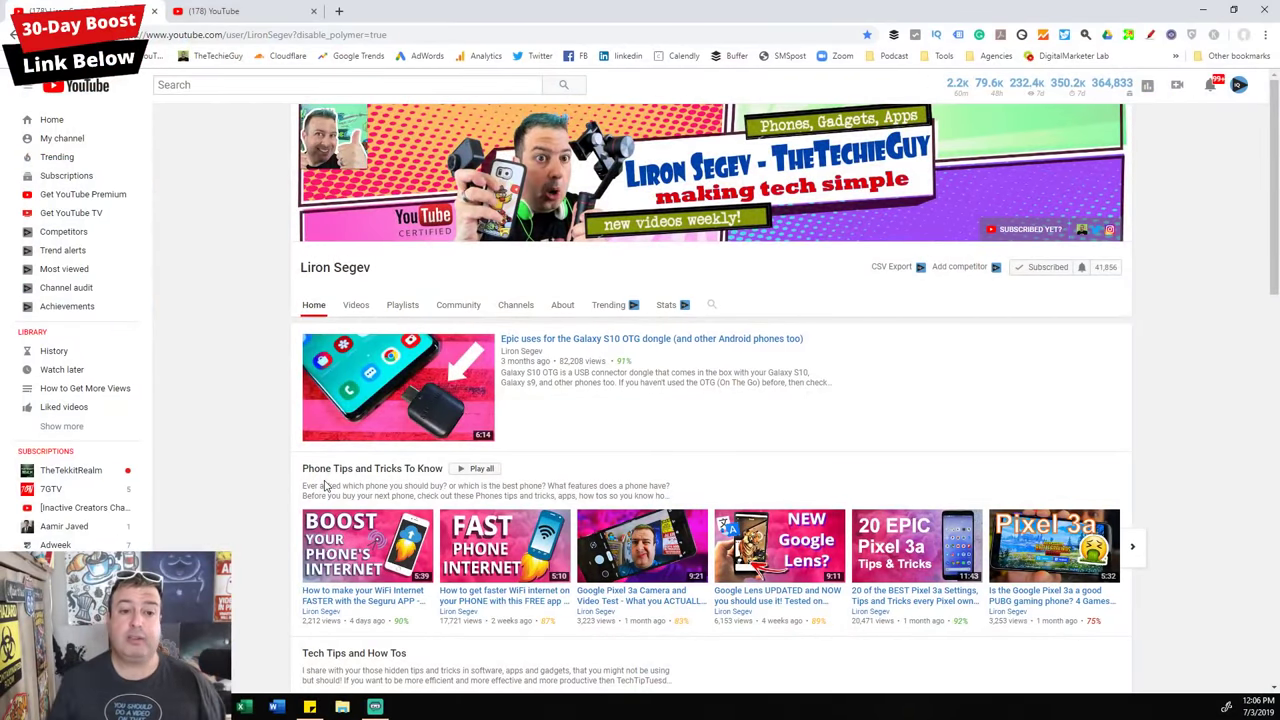
Step: Search YouTube for "chocolate cake" using the suggested query and examine its vidIQ search volume and competition scores
click(185, 85)
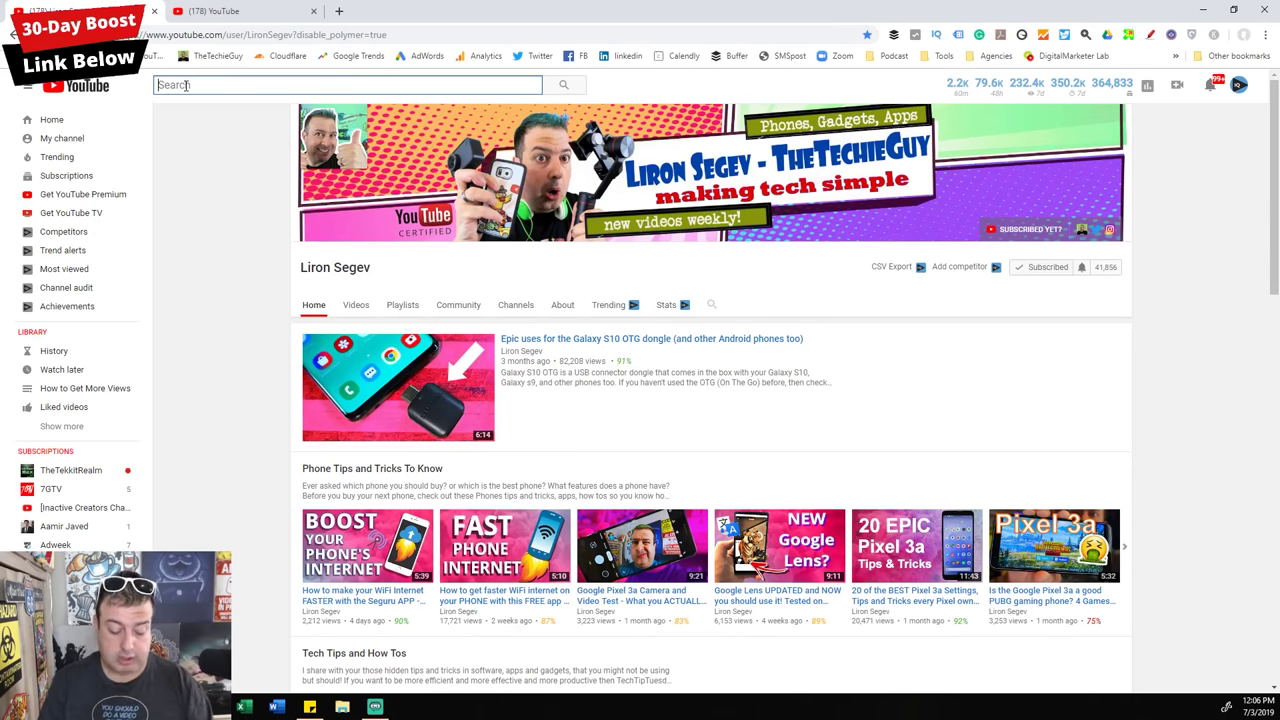
text(choc)
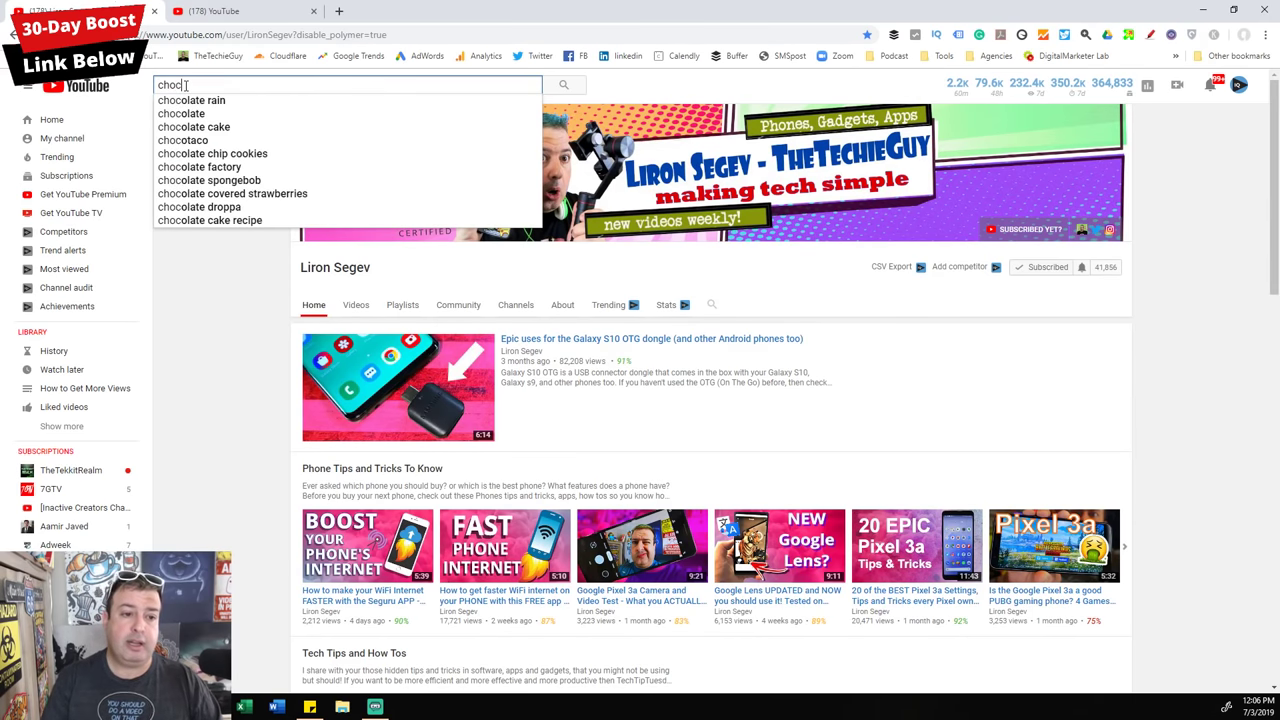
key(Down)
key(Down)
key(Down)
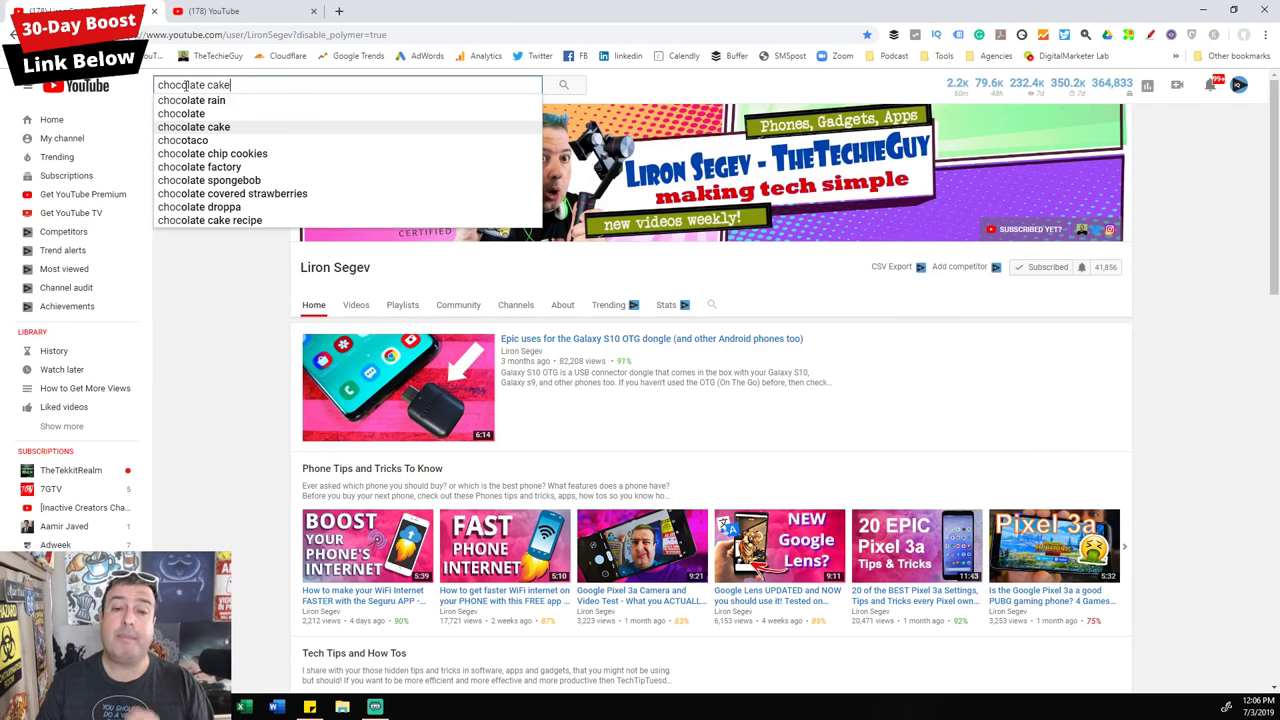
key(Escape)
key(Return)
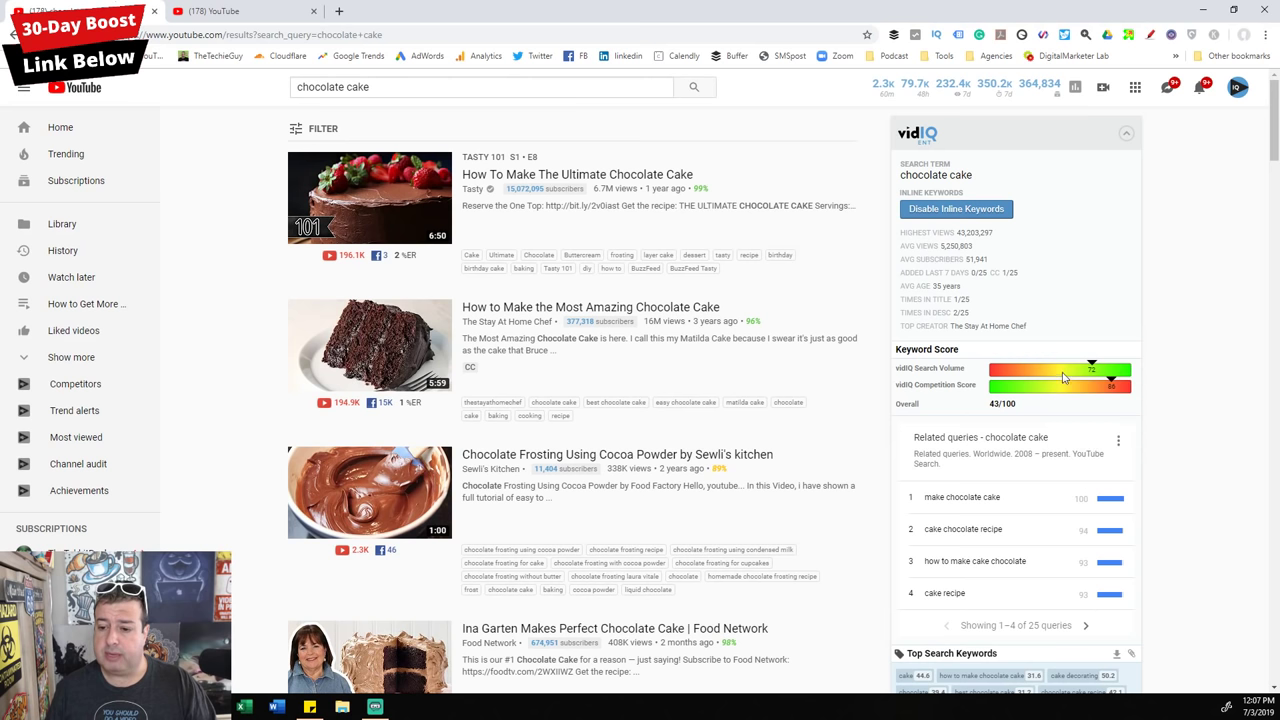
mouse_move(1086, 340)
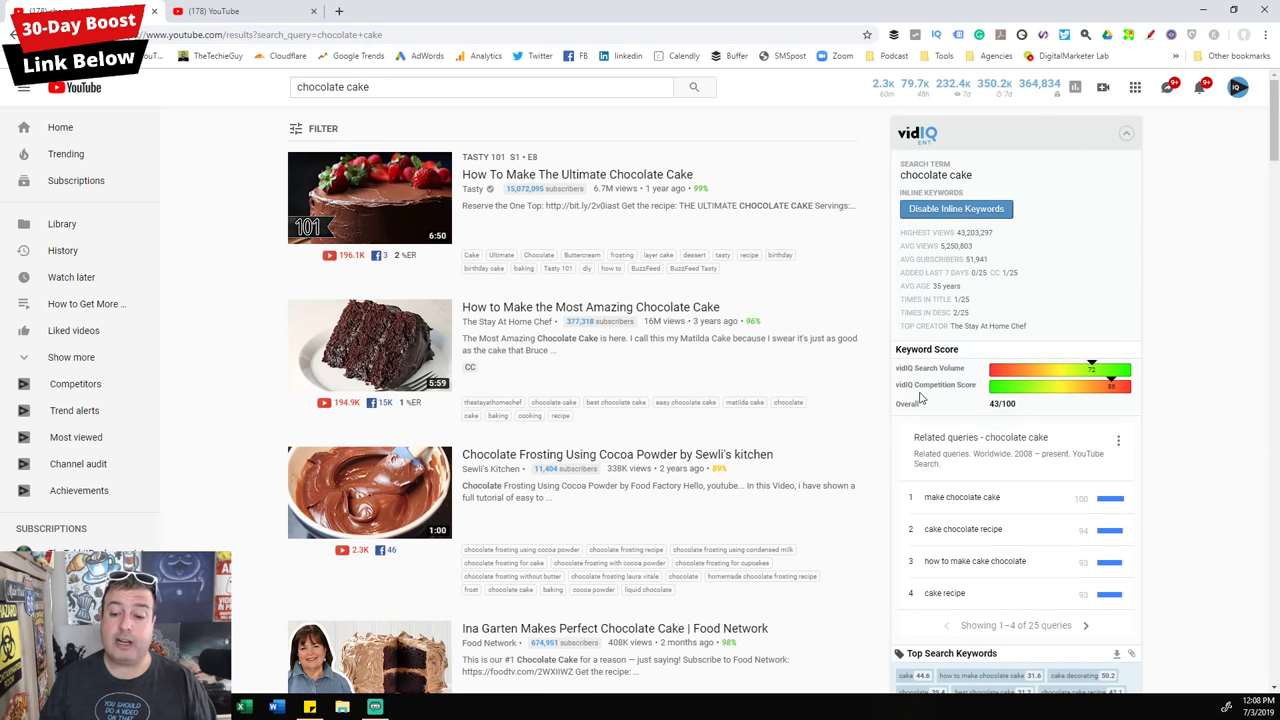
drag(914, 386, 1125, 392)
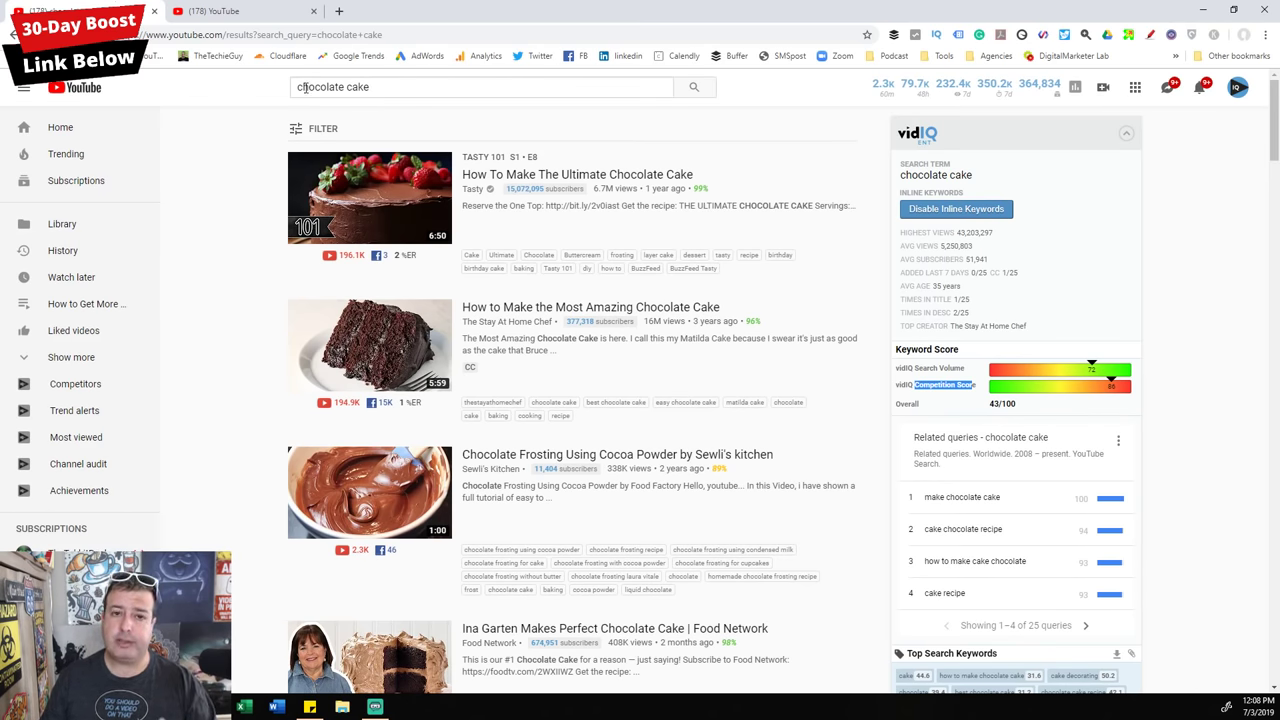
Step: Check the search suggestions for "chocolate cake" followed by each single letter from a to f
click(374, 87)
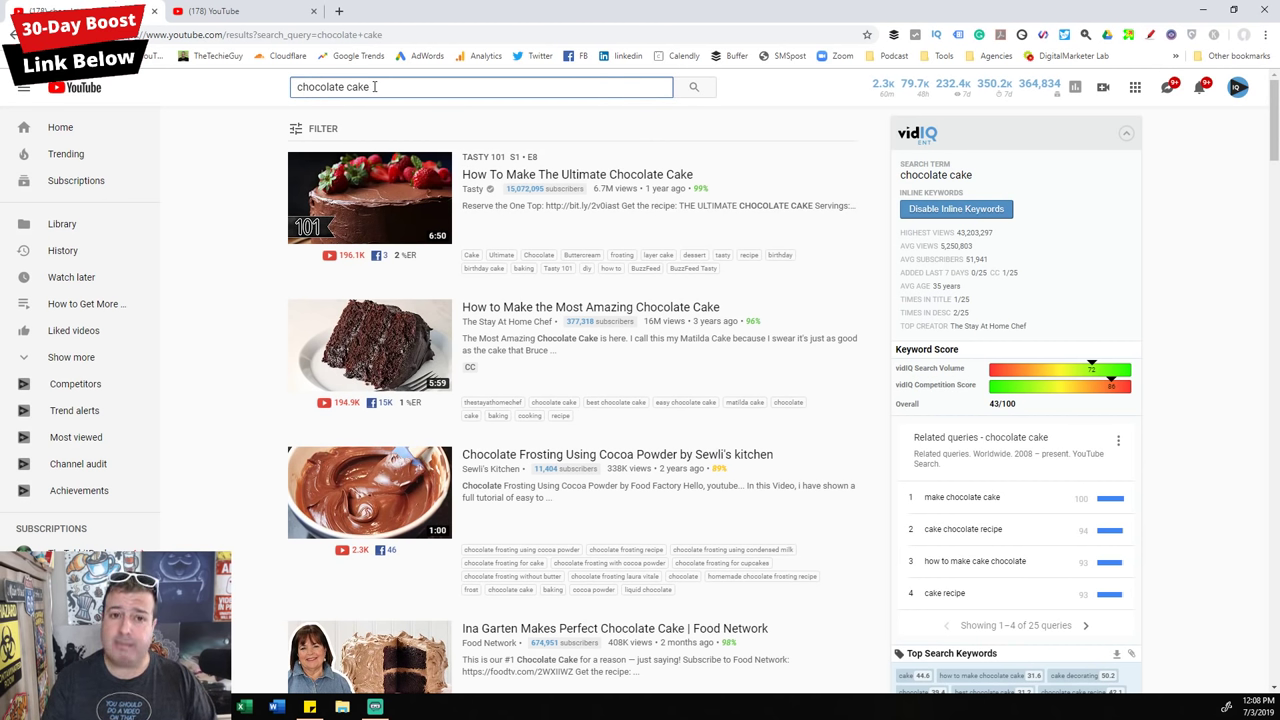
text(a)
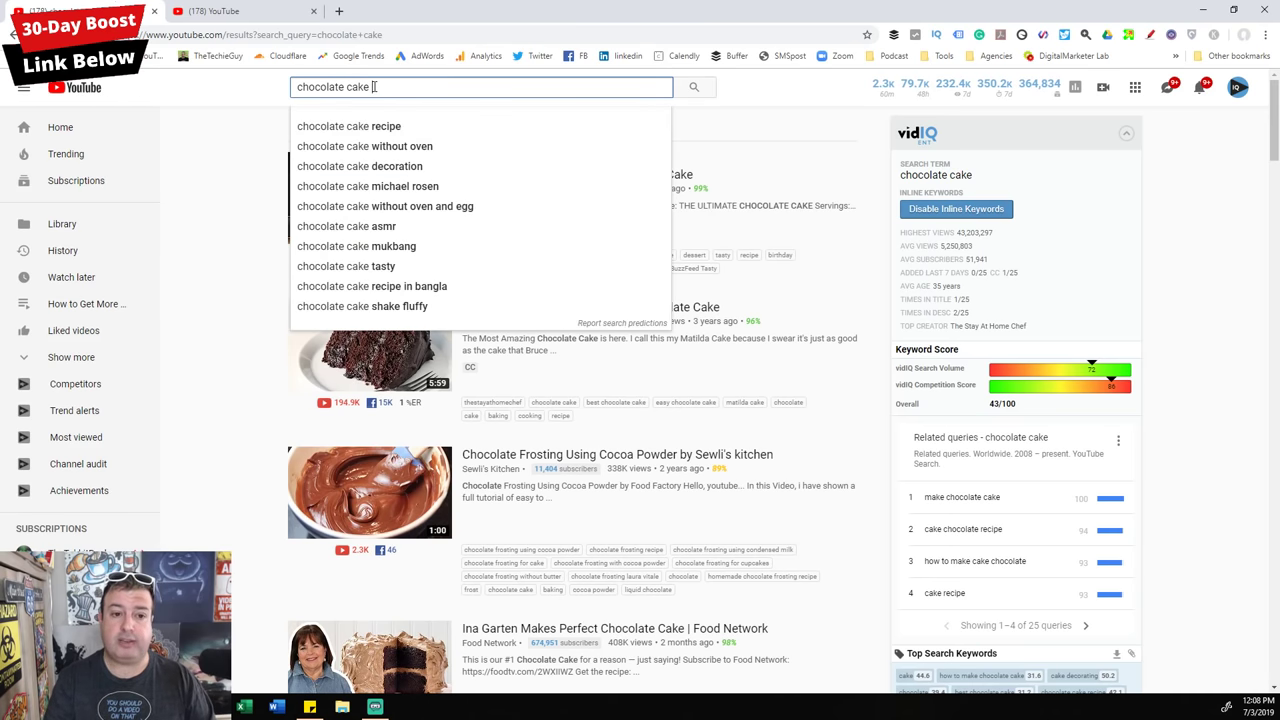
key(BackSpace)
text(b)
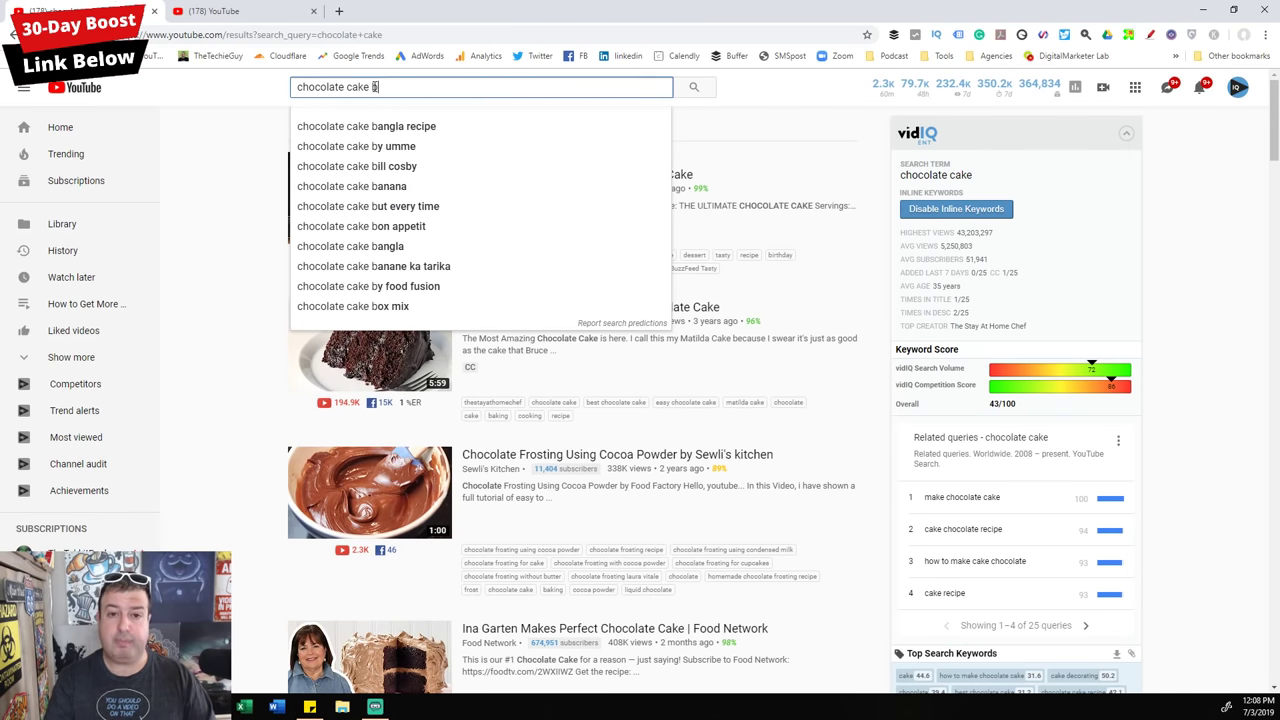
key(BackSpace)
text(c)
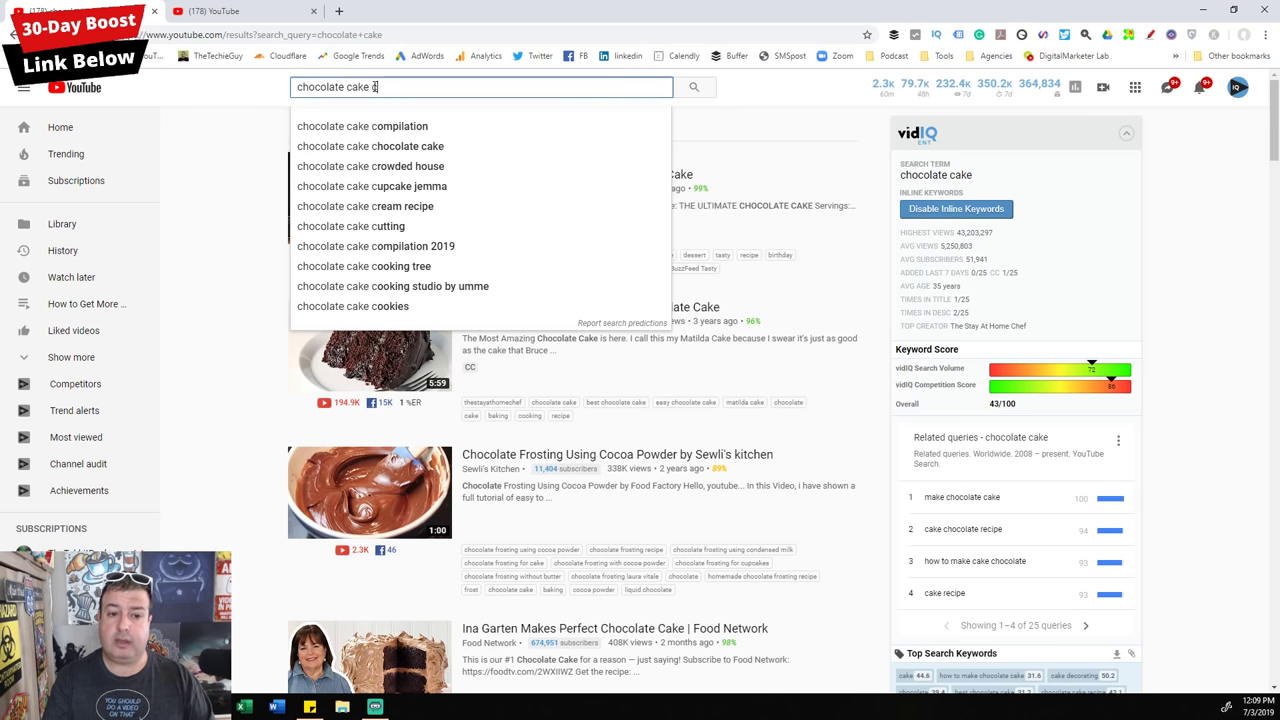
key(BackSpace)
text(d)
key(BackSpace)
text(e)
key(BackSpace)
text(f)
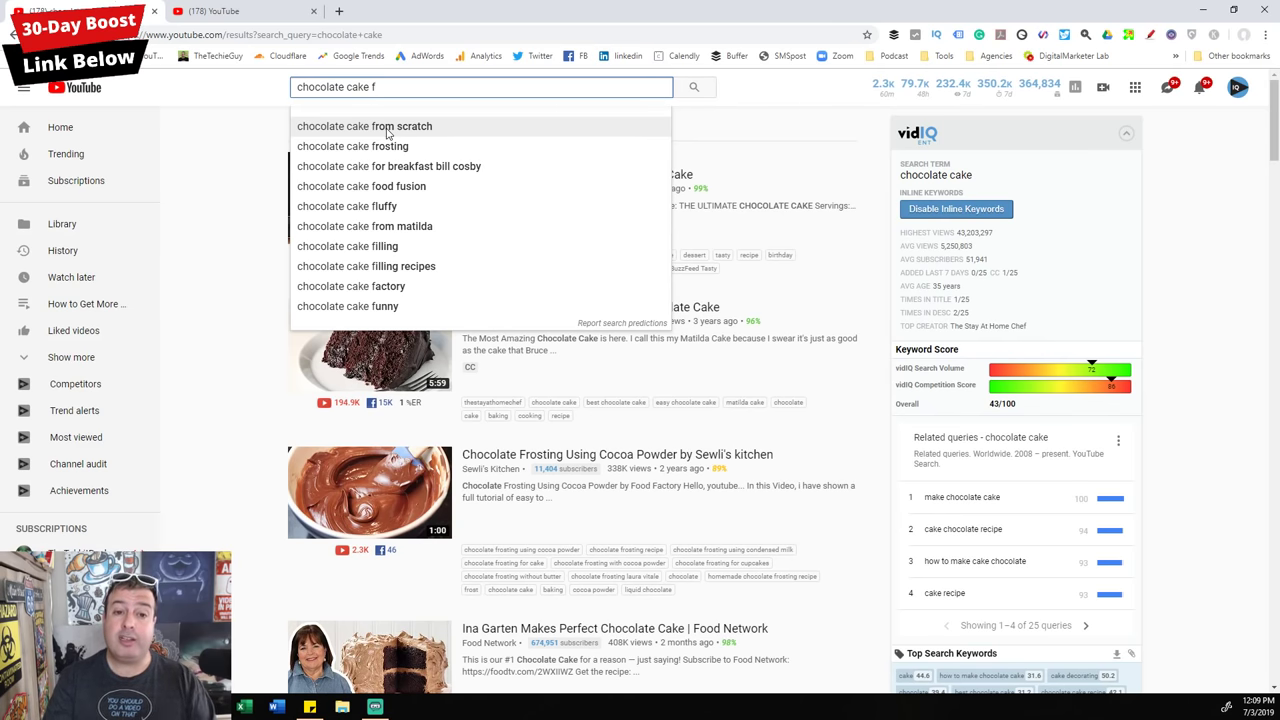
Step: Check the search suggestions for "chocolate cake in" and restore the query to "chocolate cake"
key(BackSpace)
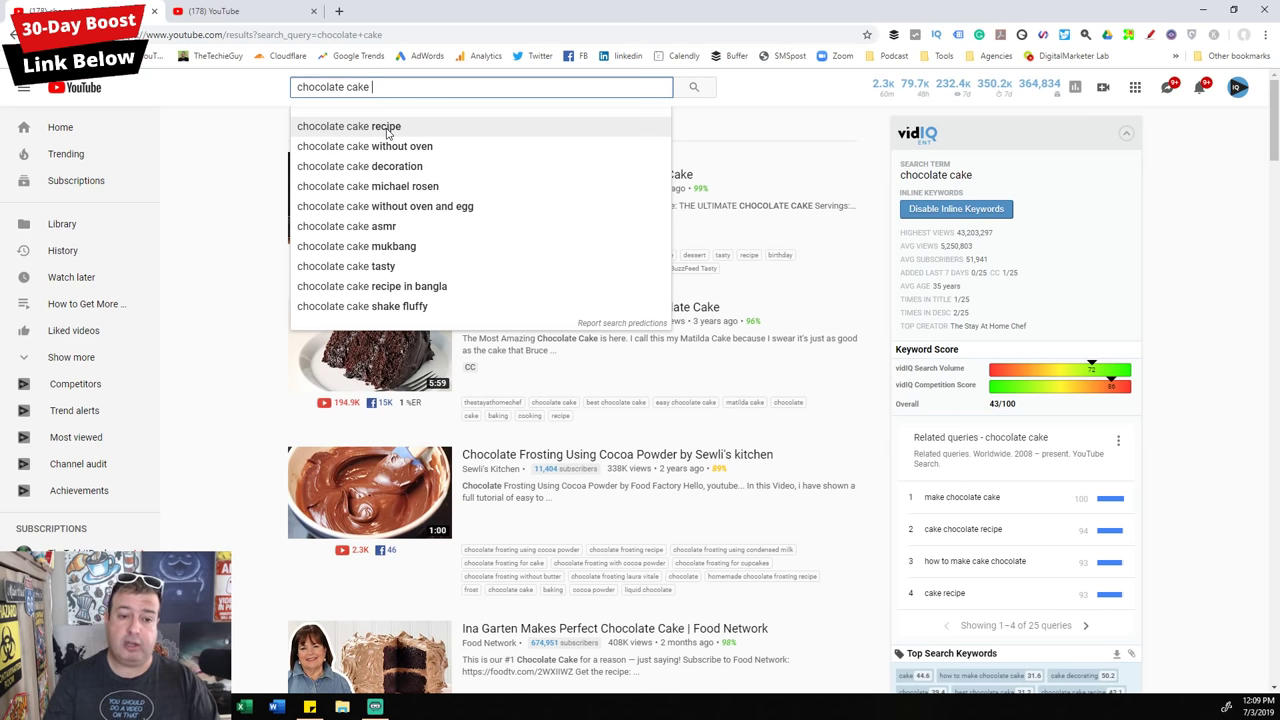
text(in)
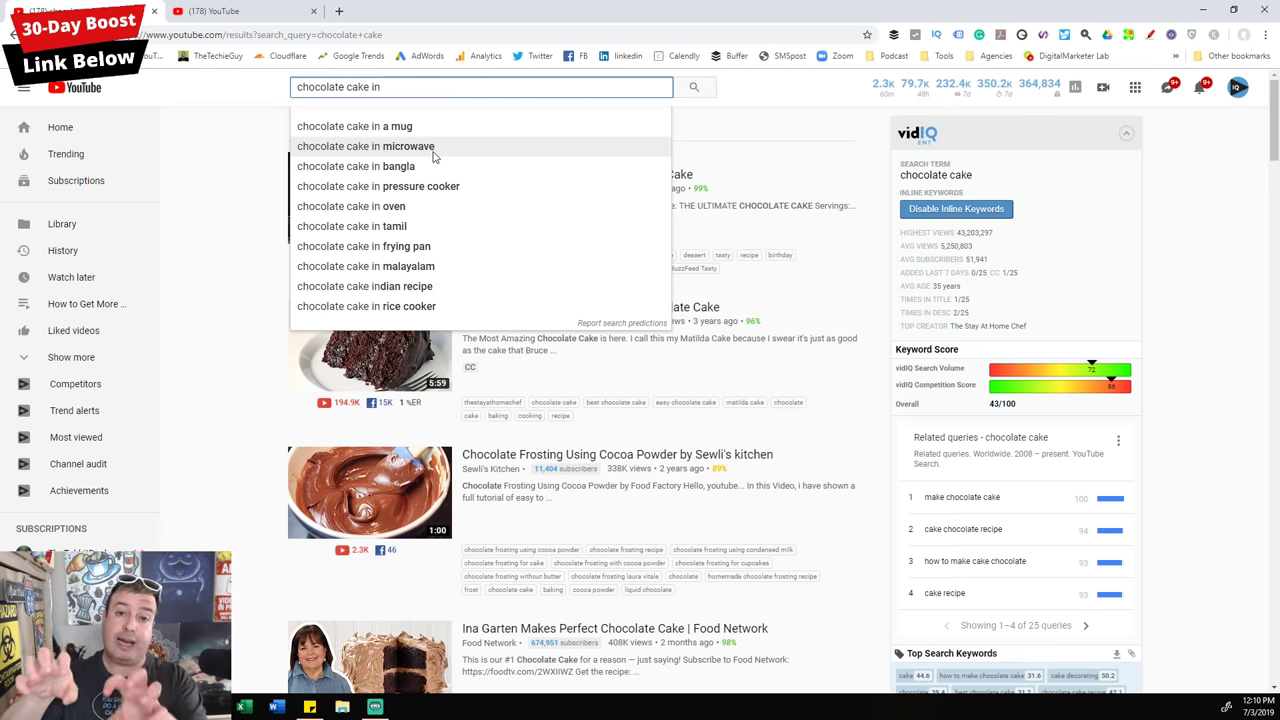
key(BackSpace)
key(BackSpace)
key(BackSpace)
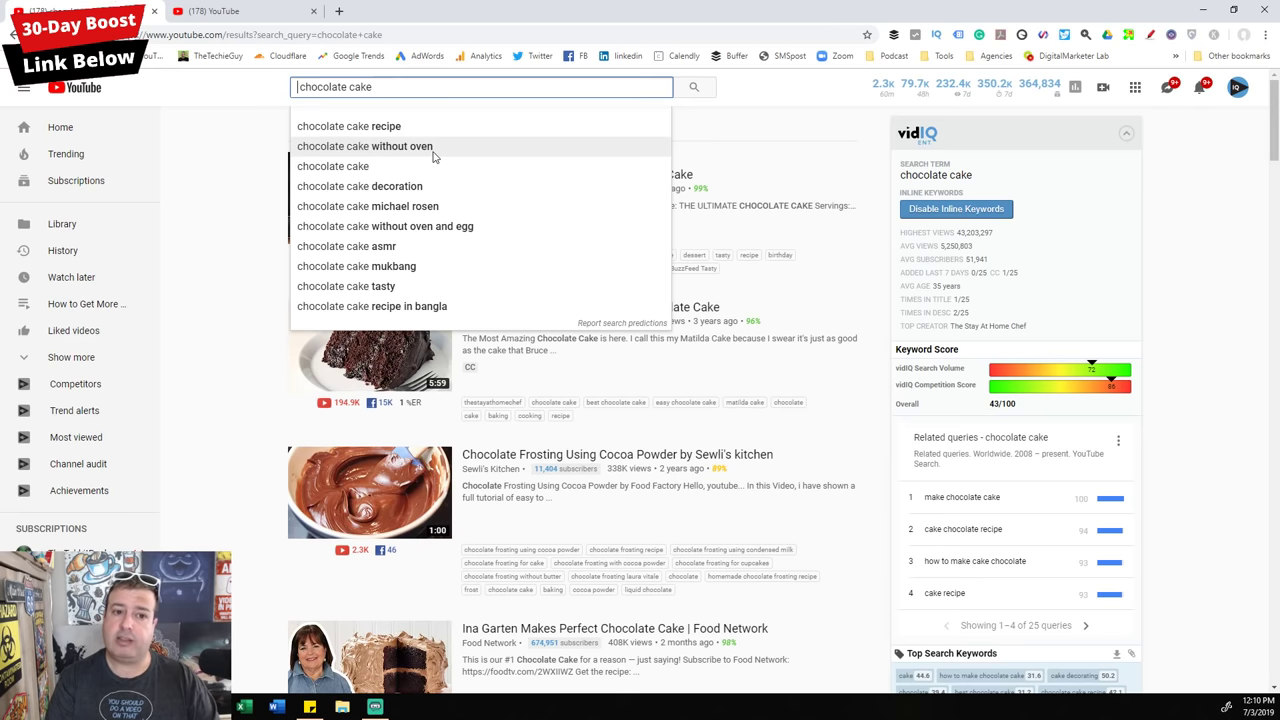
Step: Check the search suggestions with "how" and "why" placed before "chocolate cake", removing each prefix after viewing
text(how)
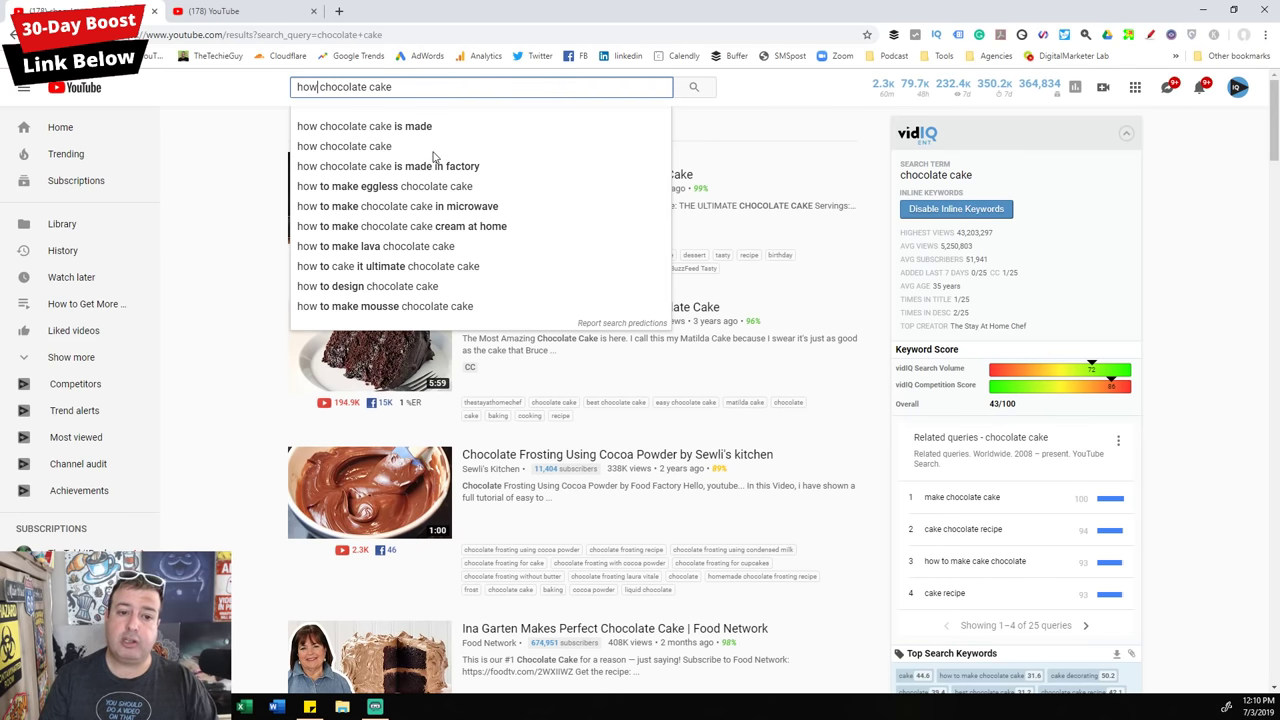
key(BackSpace)
key(BackSpace)
key(BackSpace)
key(BackSpace)
text(why)
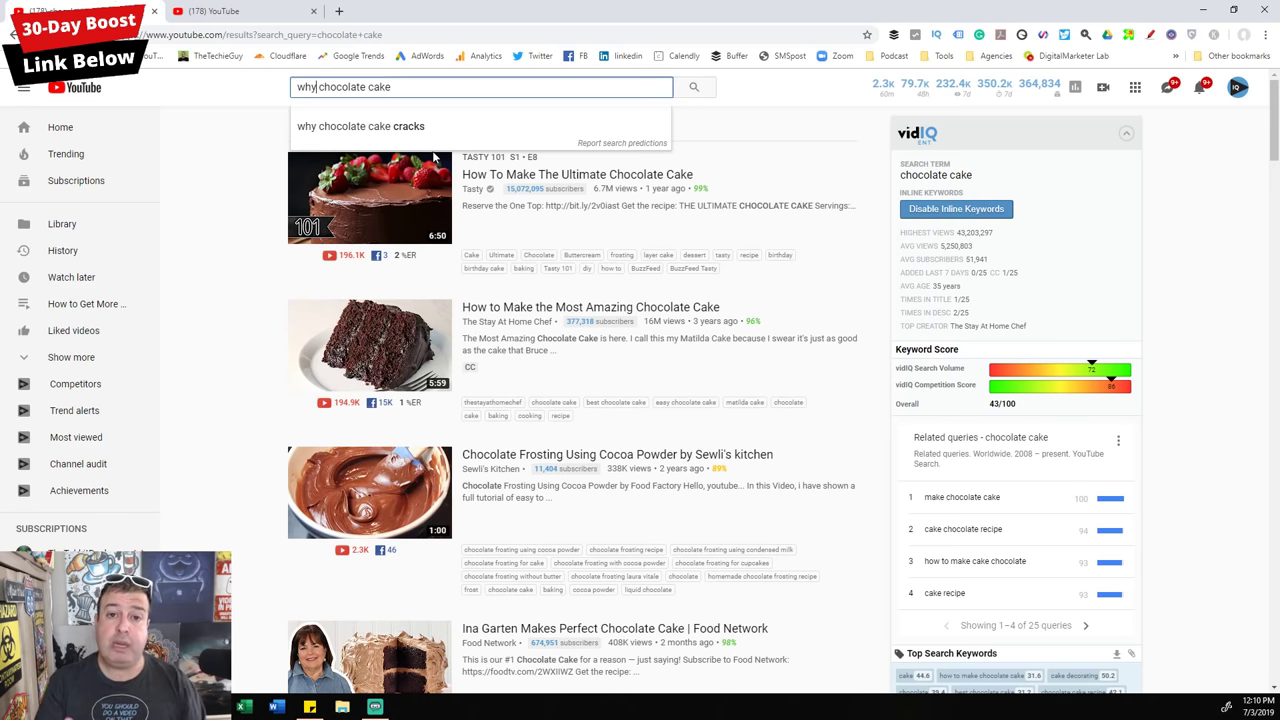
key(BackSpace)
key(BackSpace)
key(BackSpace)
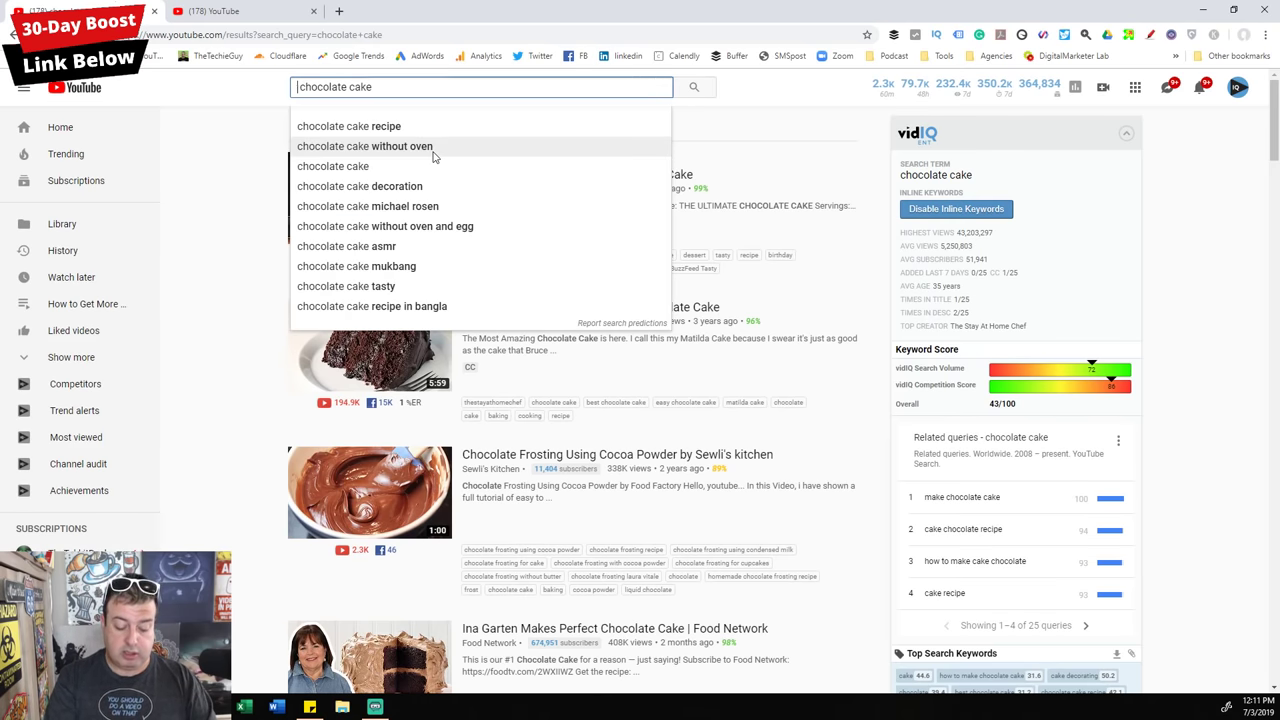
Step: Check the suggestions with "wher" before "chocolate cake", recheck "why", and clear the prefix
text(wher)
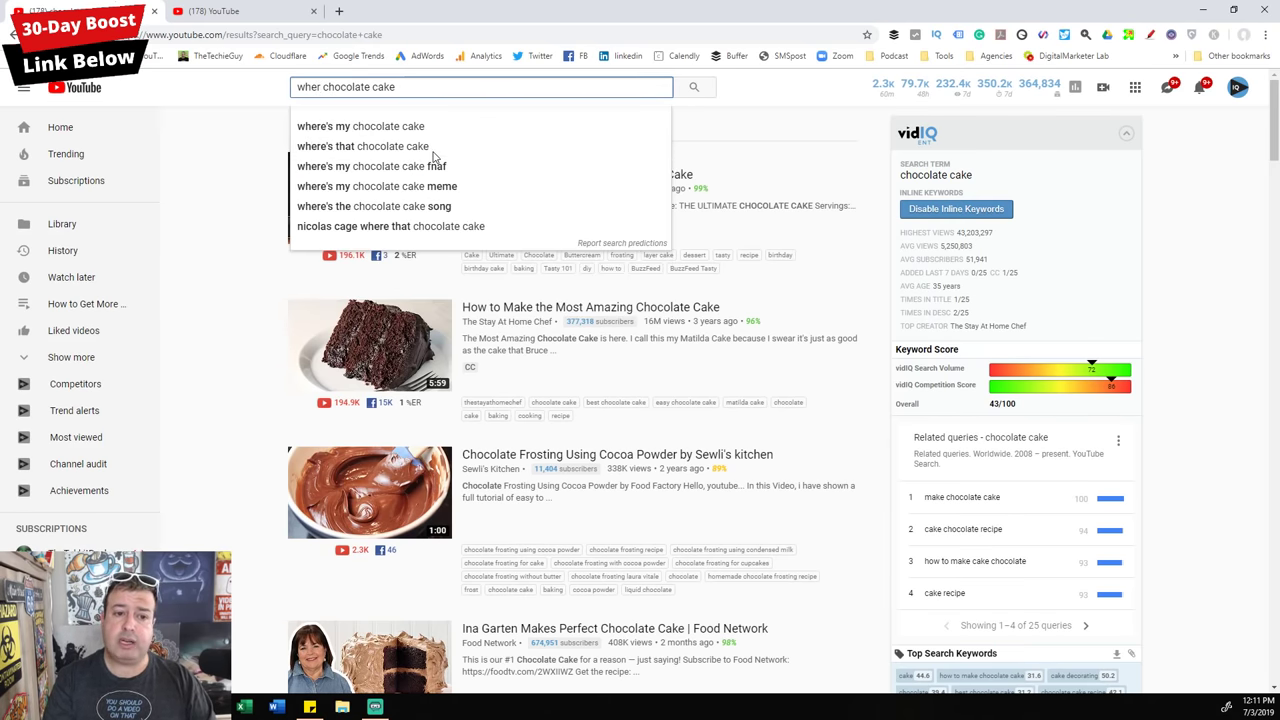
key(BackSpace)
key(BackSpace)
text(y)
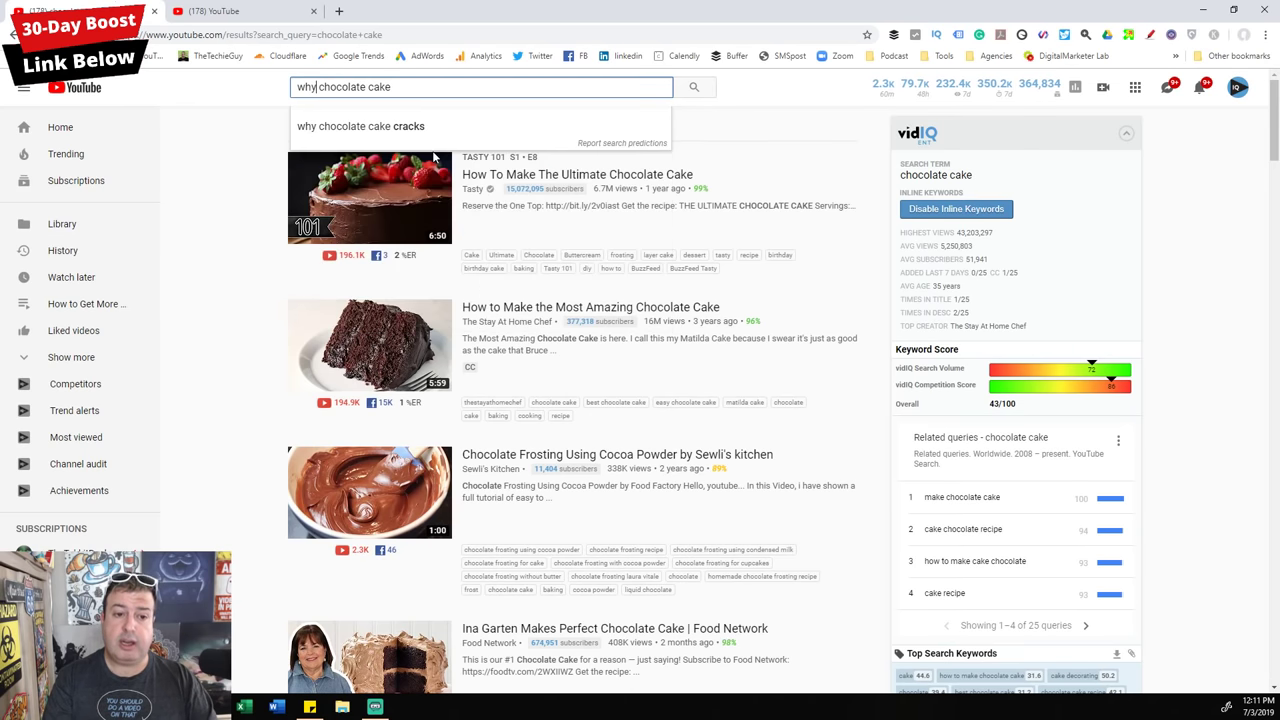
key(BackSpace)
key(BackSpace)
key(BackSpace)
key(BackSpace)
Step: Replace the whole search query with "windows 10" to bring up its suggestions
key(ctrl+a)
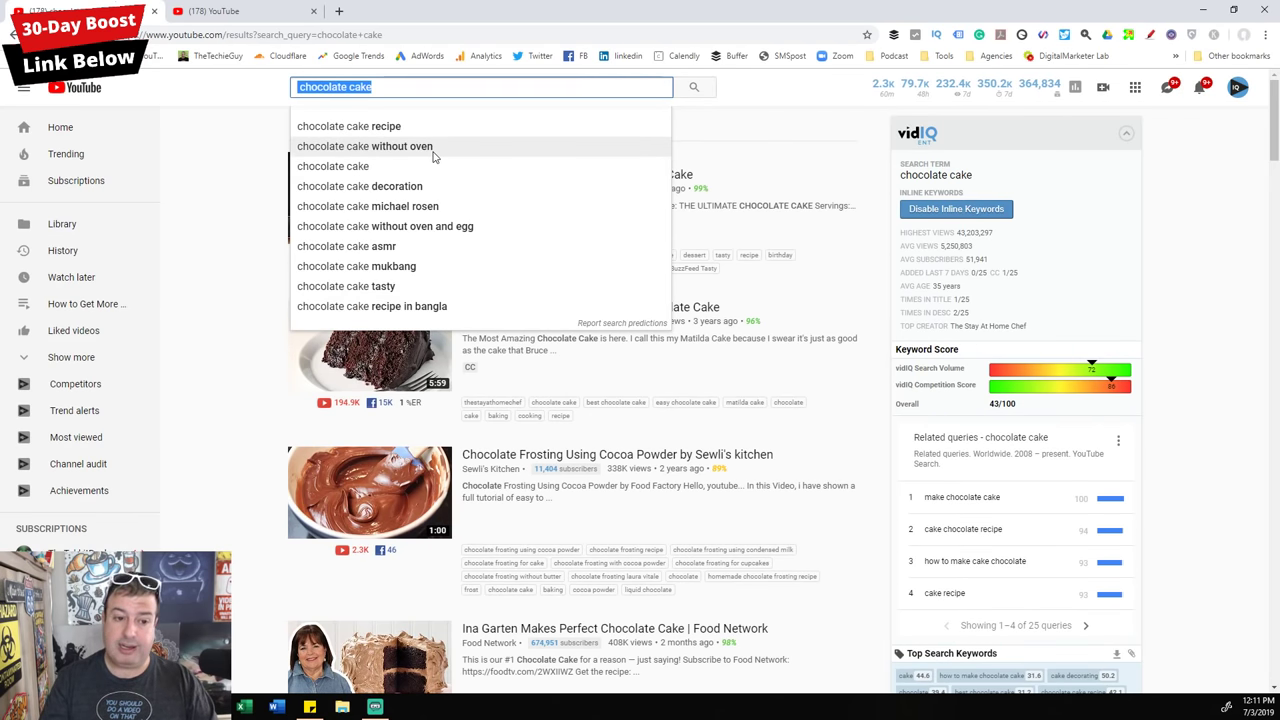
key(BackSpace)
text(w)
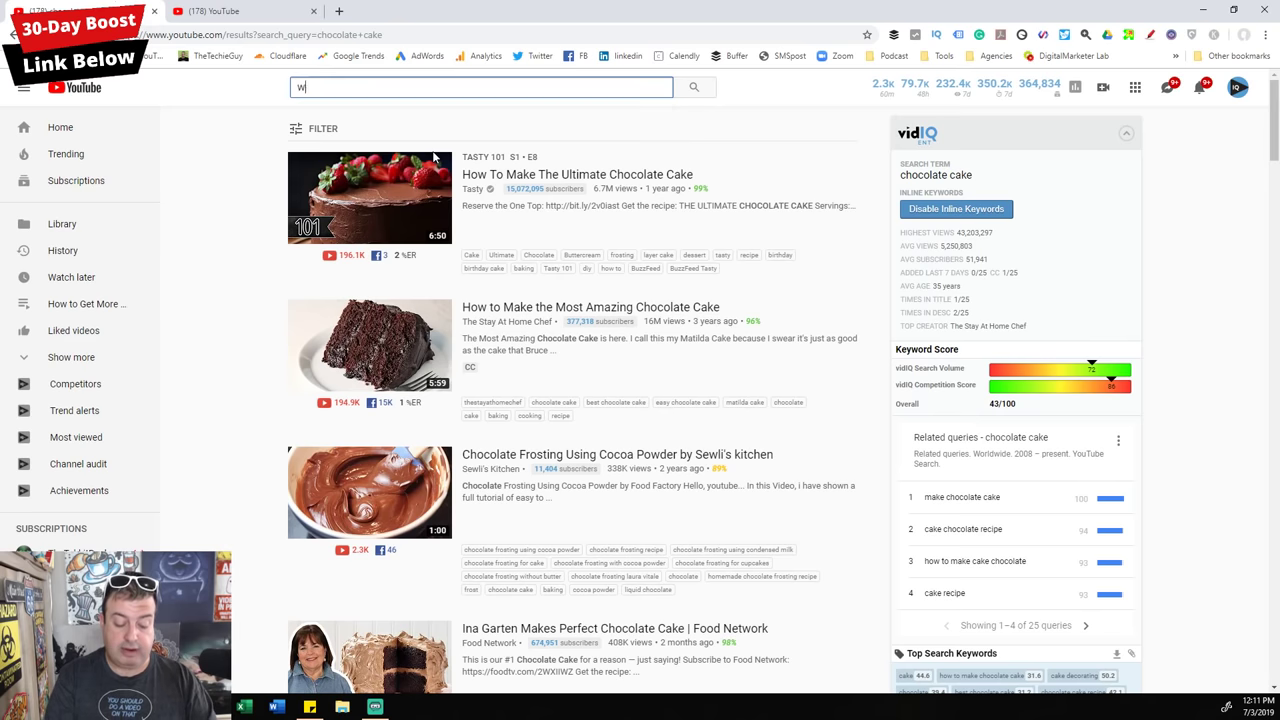
text(indows 10)
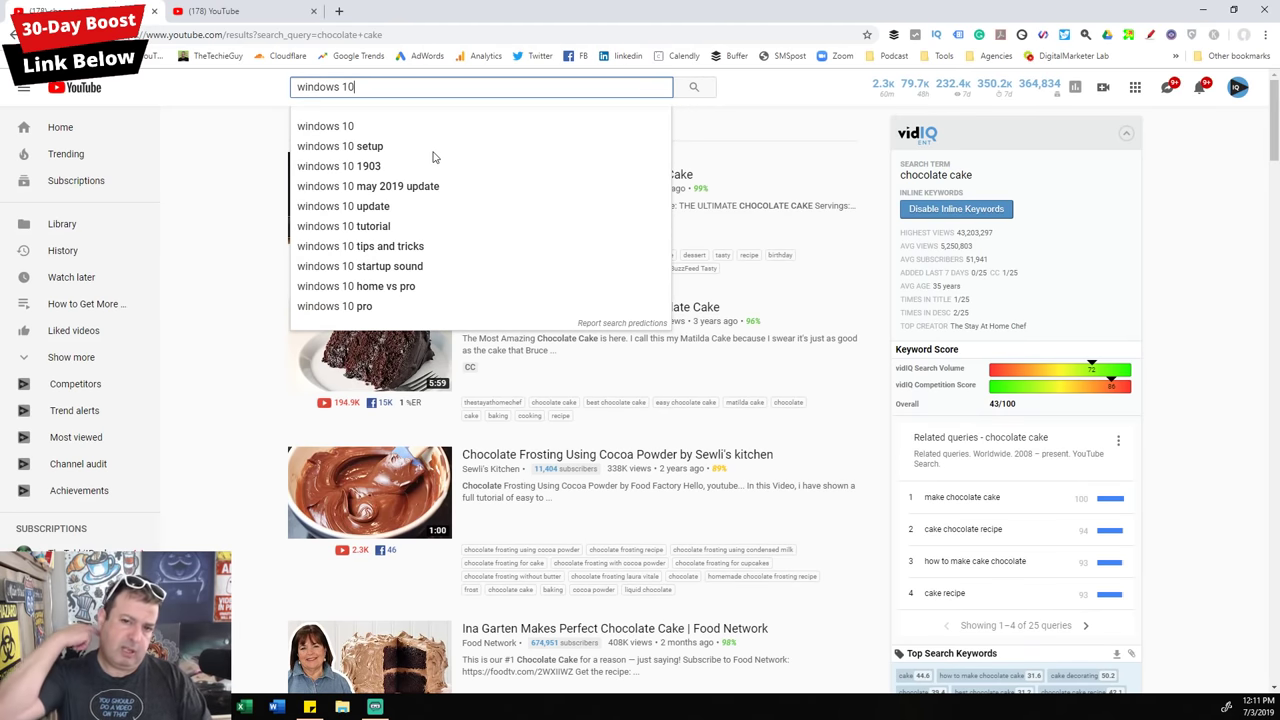
Step: Check the search suggestions for "windows 10" followed by the letters a, b and c
text( a)
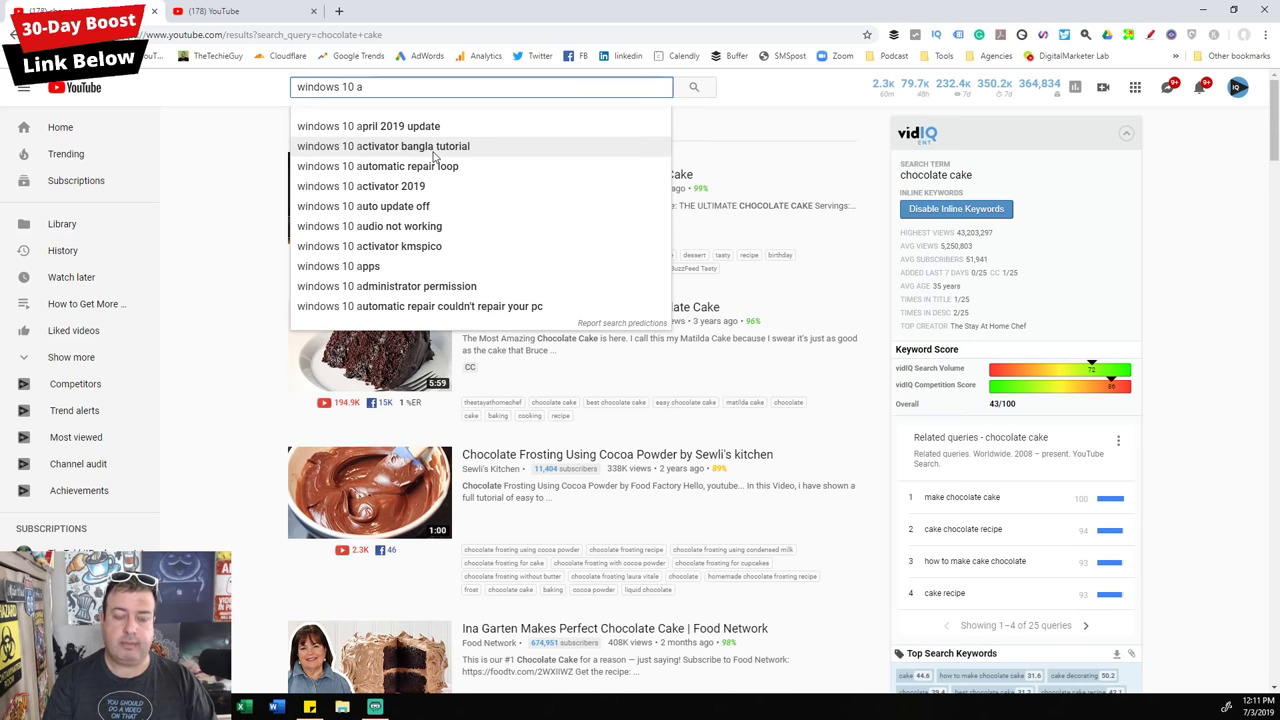
key(BackSpace)
text(b)
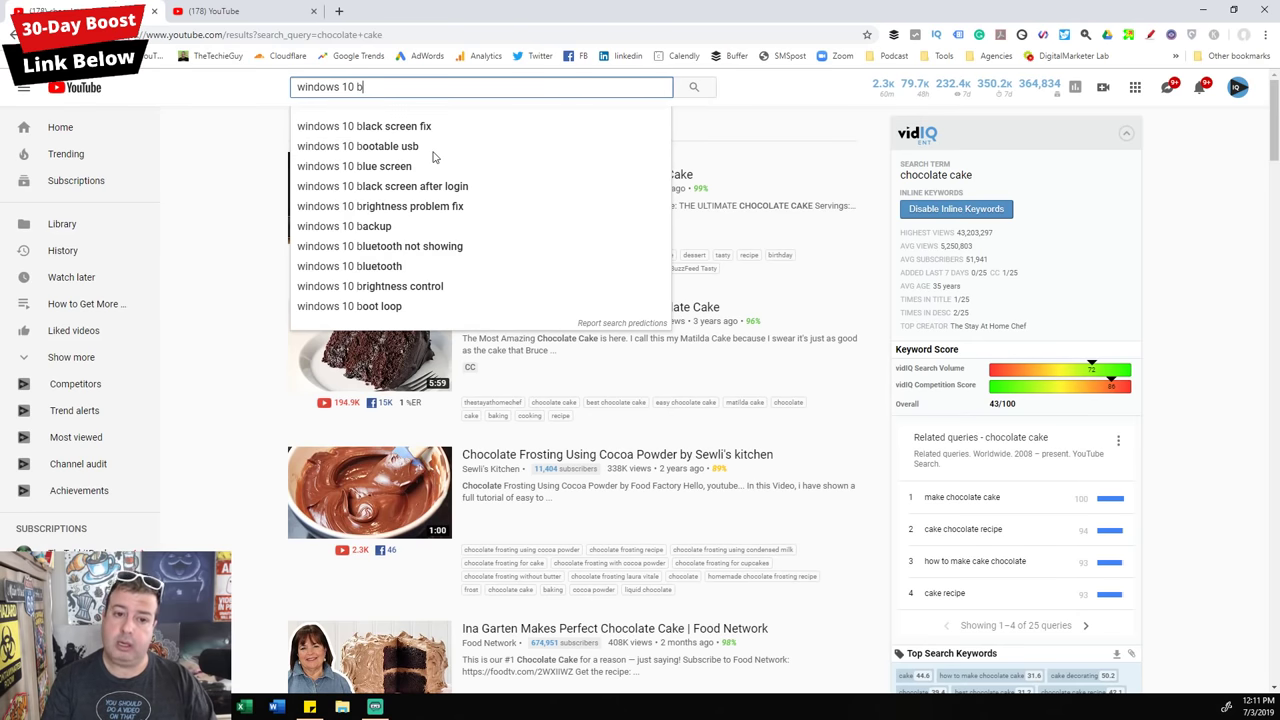
key(BackSpace)
text(c)
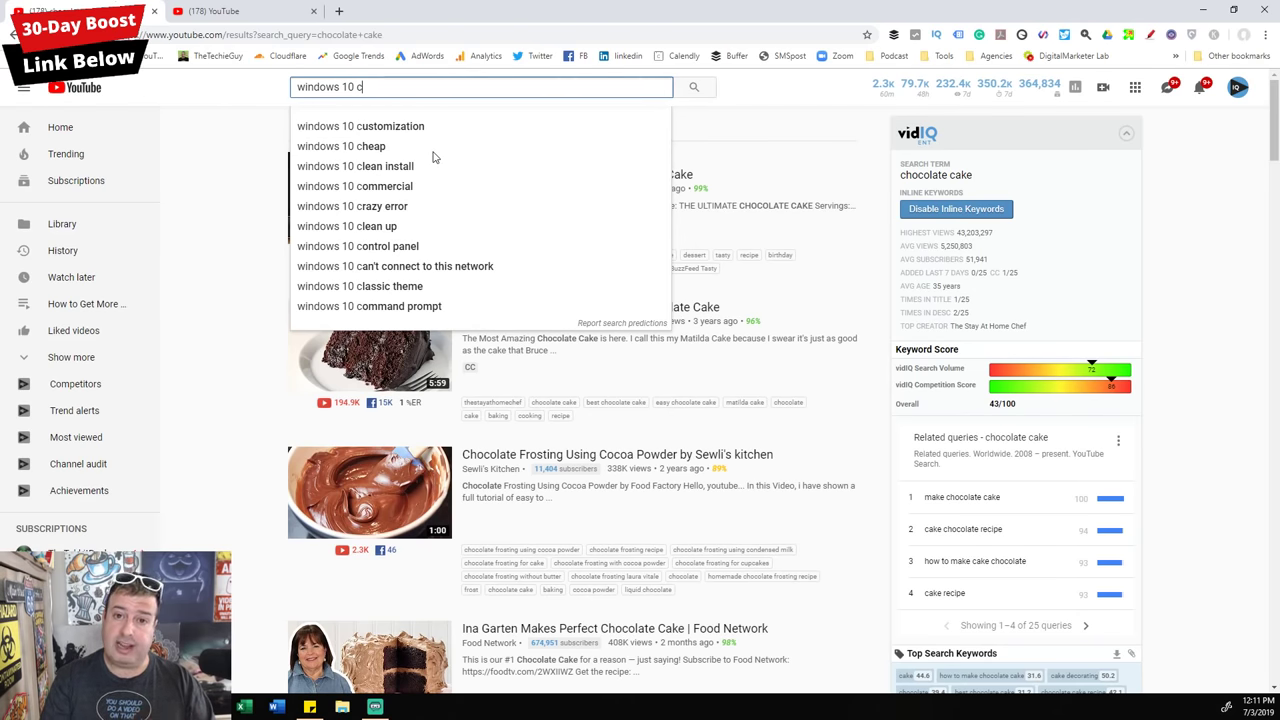
Step: Remove the trailing letter and check the suggestions with "how" and "where" placed before "windows 10"
key(BackSpace)
key(BackSpace)
key(Home)
text(how)
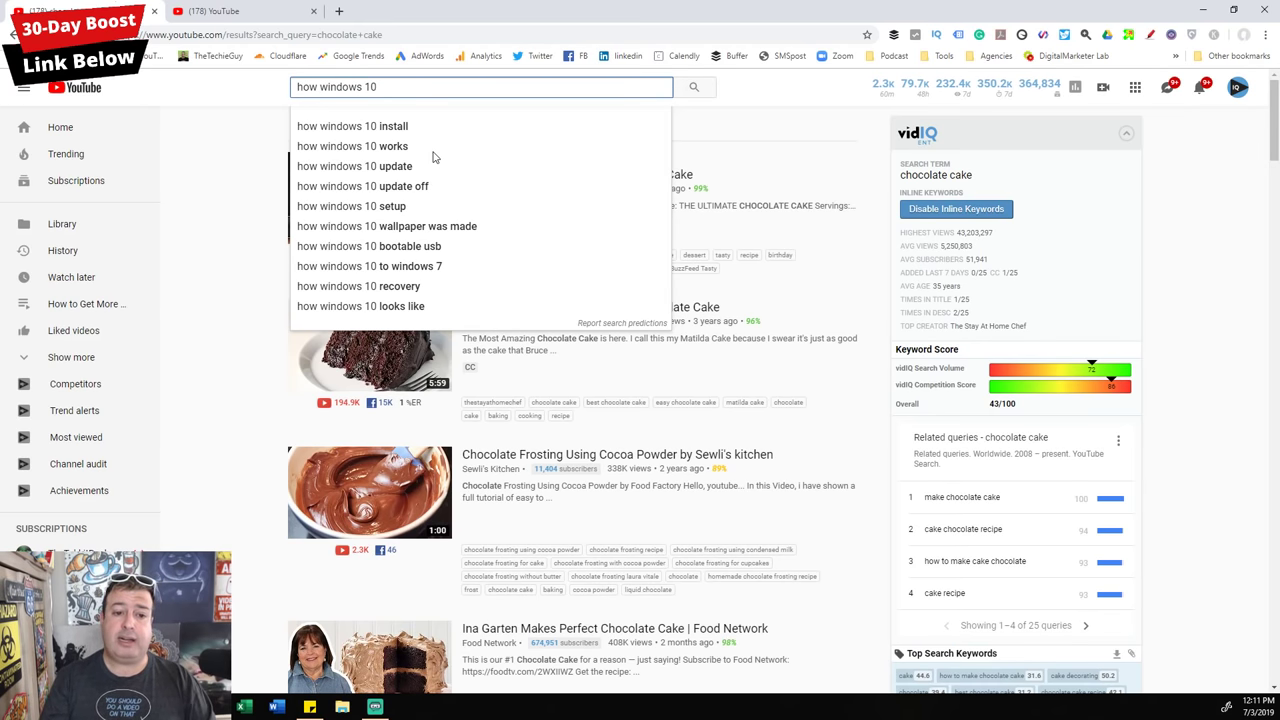
key(BackSpace)
key(BackSpace)
key(BackSpace)
key(BackSpace)
text(where)
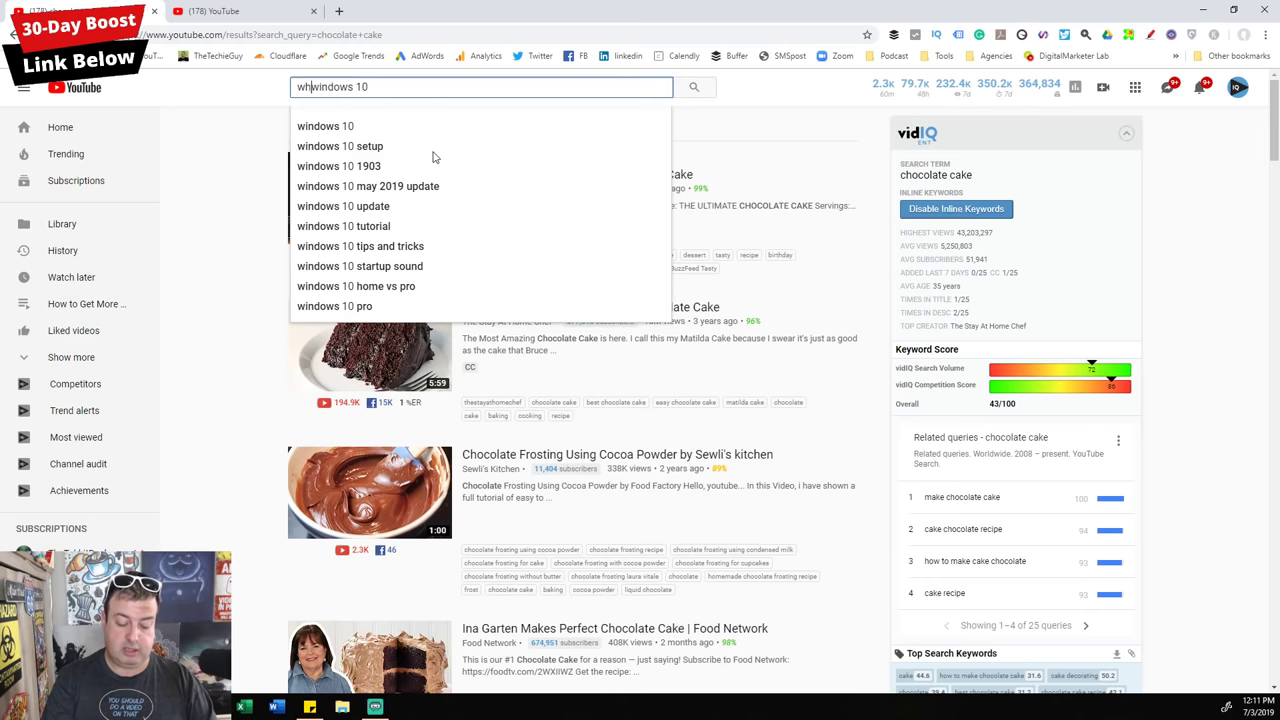
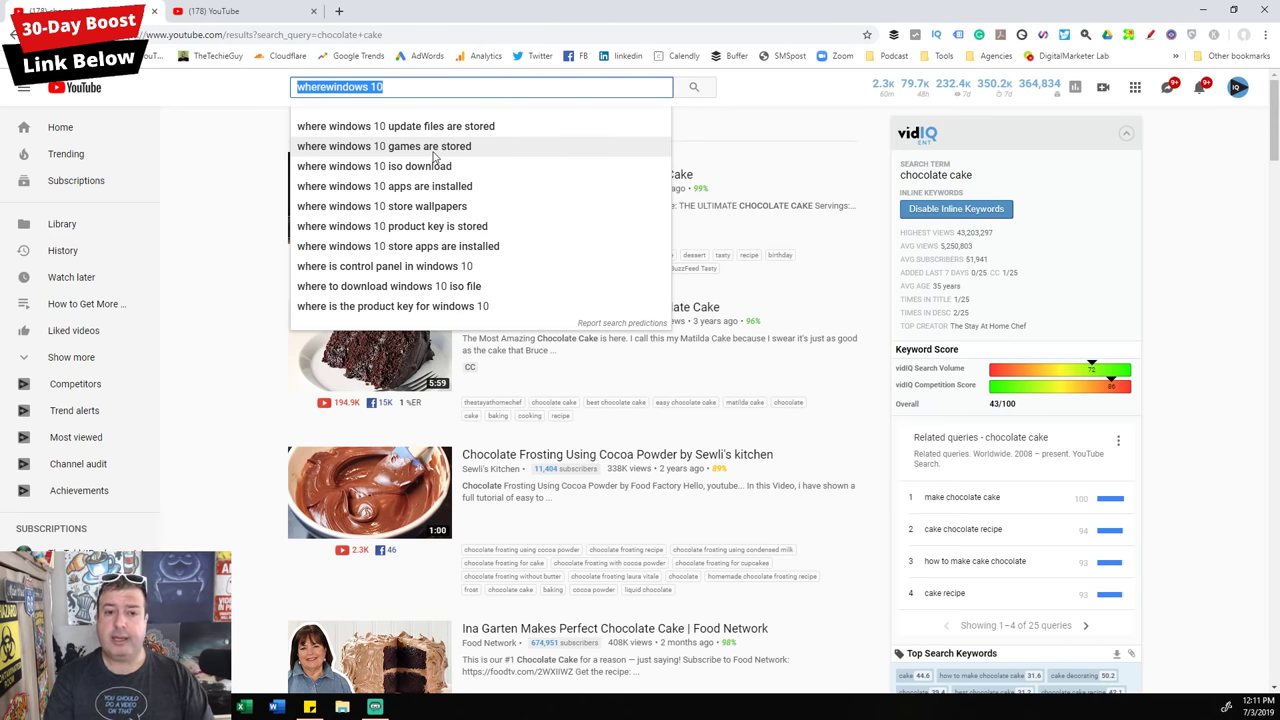
Step: Replace the search query with "fortnite" to bring up its suggestions
text(fot)
key(BackSpace)
text(rt)
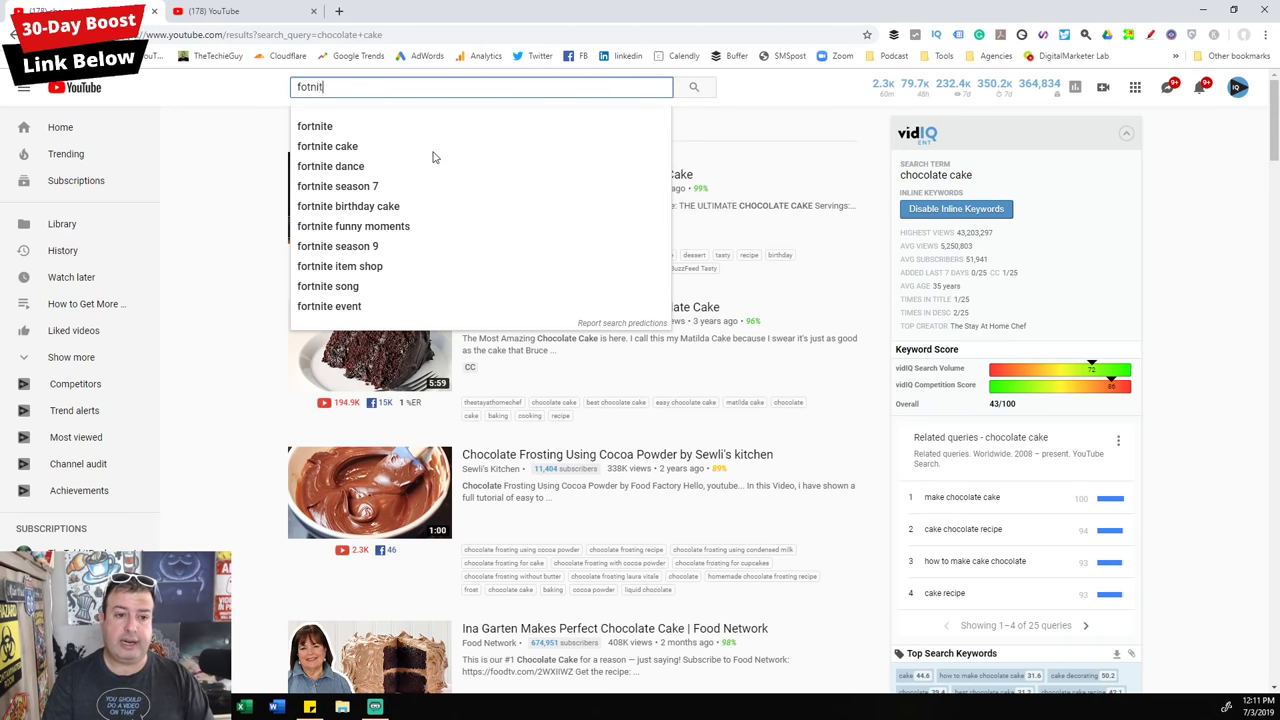
key(BackSpace)
text(tnite )
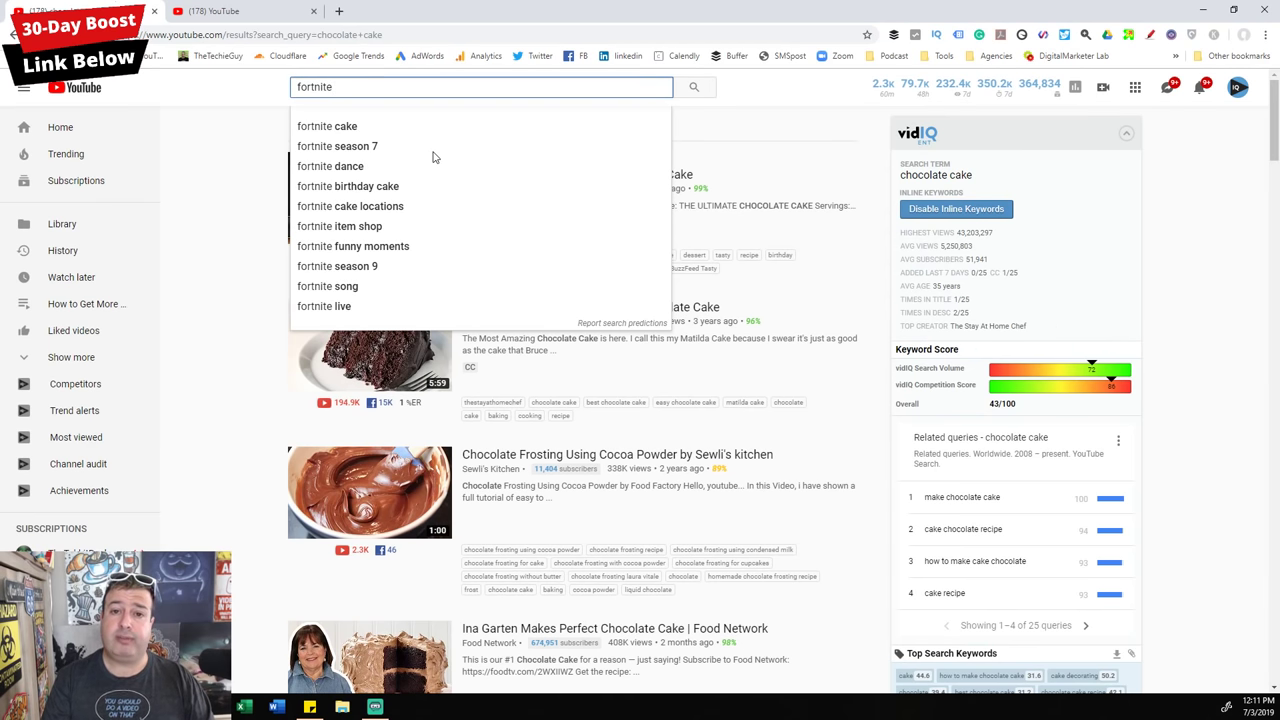
Step: Check the search suggestions for "fortnite" followed by each single letter from a to d
text(a)
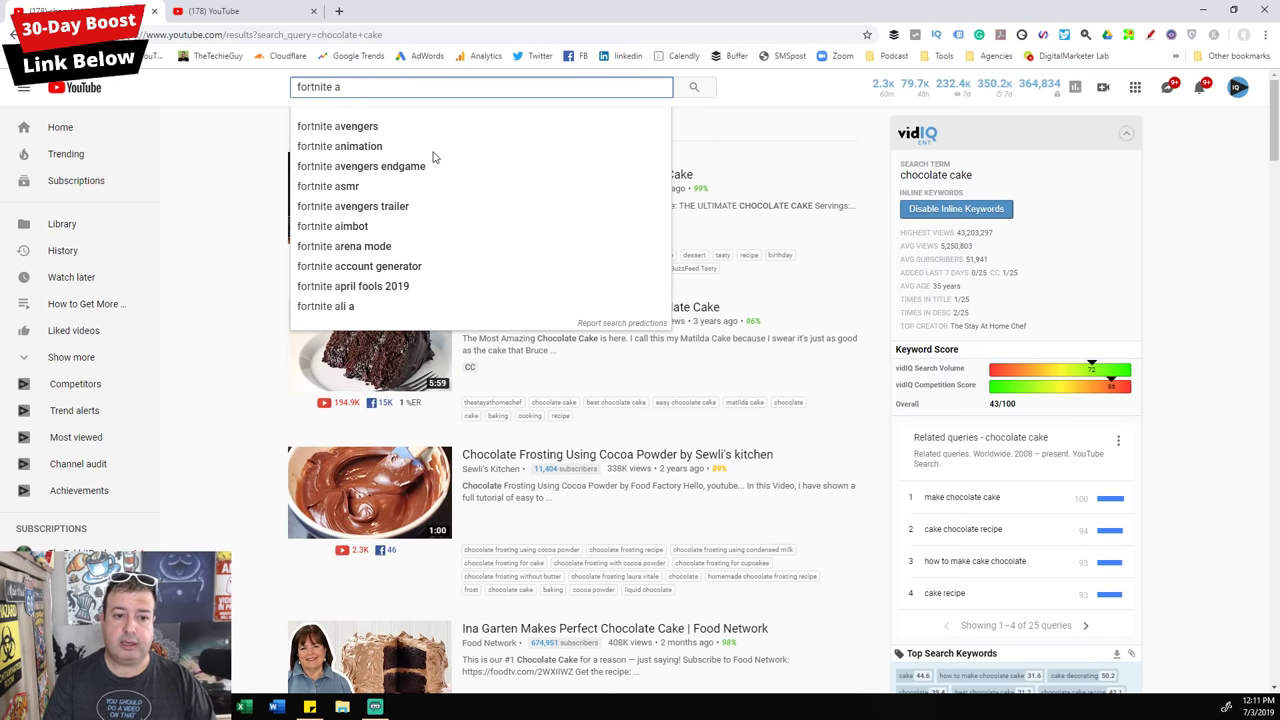
key(BackSpace)
text(b)
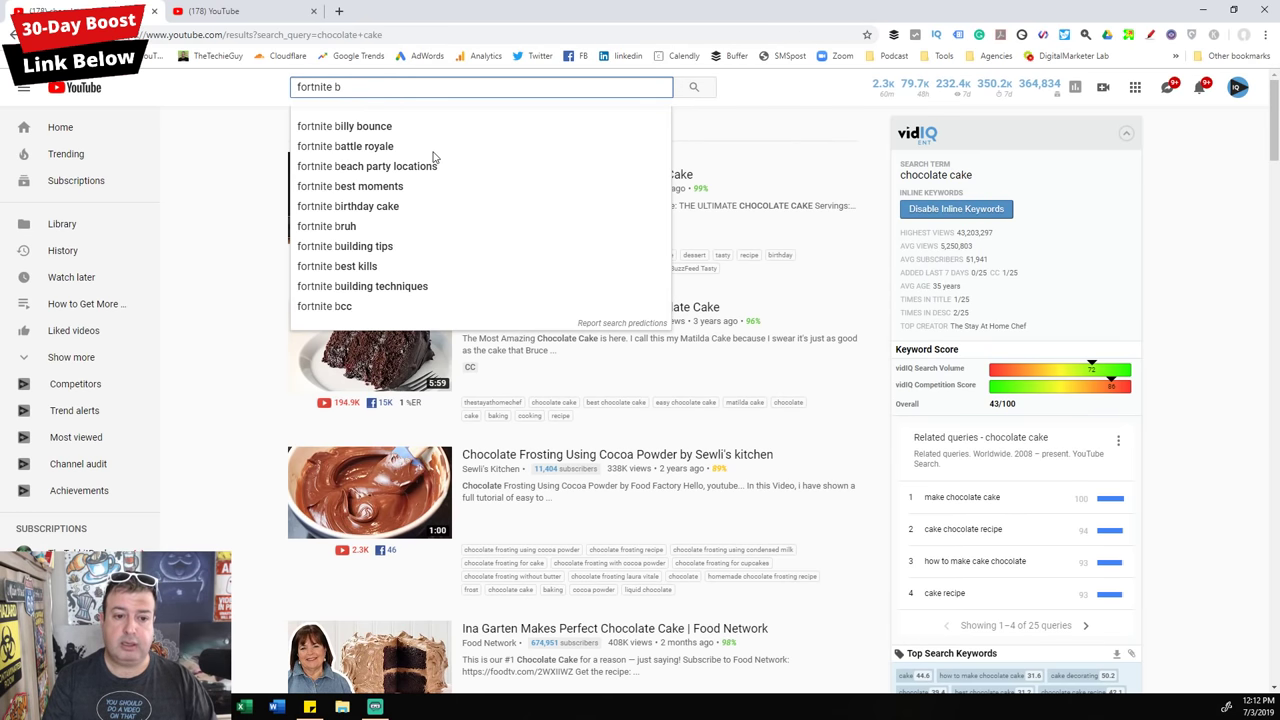
key(BackSpace)
text(c)
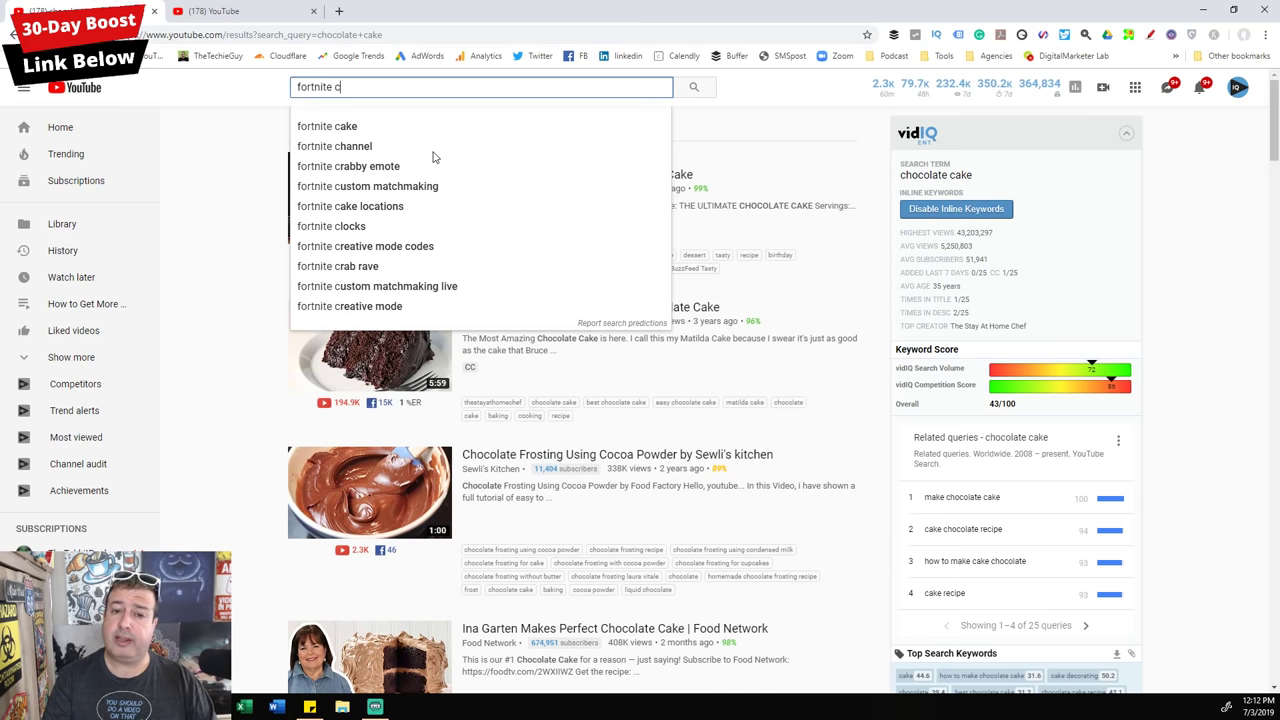
key(BackSpace)
text(d)
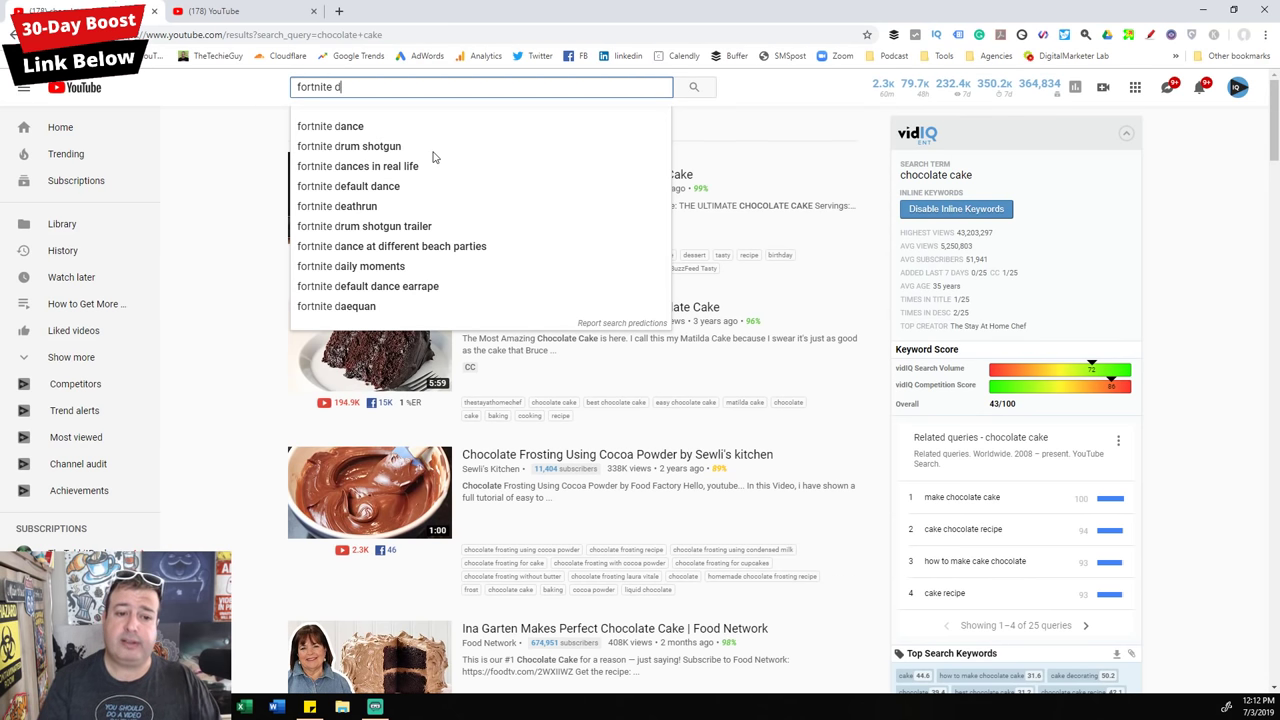
Step: Check the search suggestions for "fortnite" followed by the letters e, g, h and j
key(BackSpace)
text(e)
key(BackSpace)
text(g)
key(BackSpace)
text(h)
key(BackSpace)
text(j)
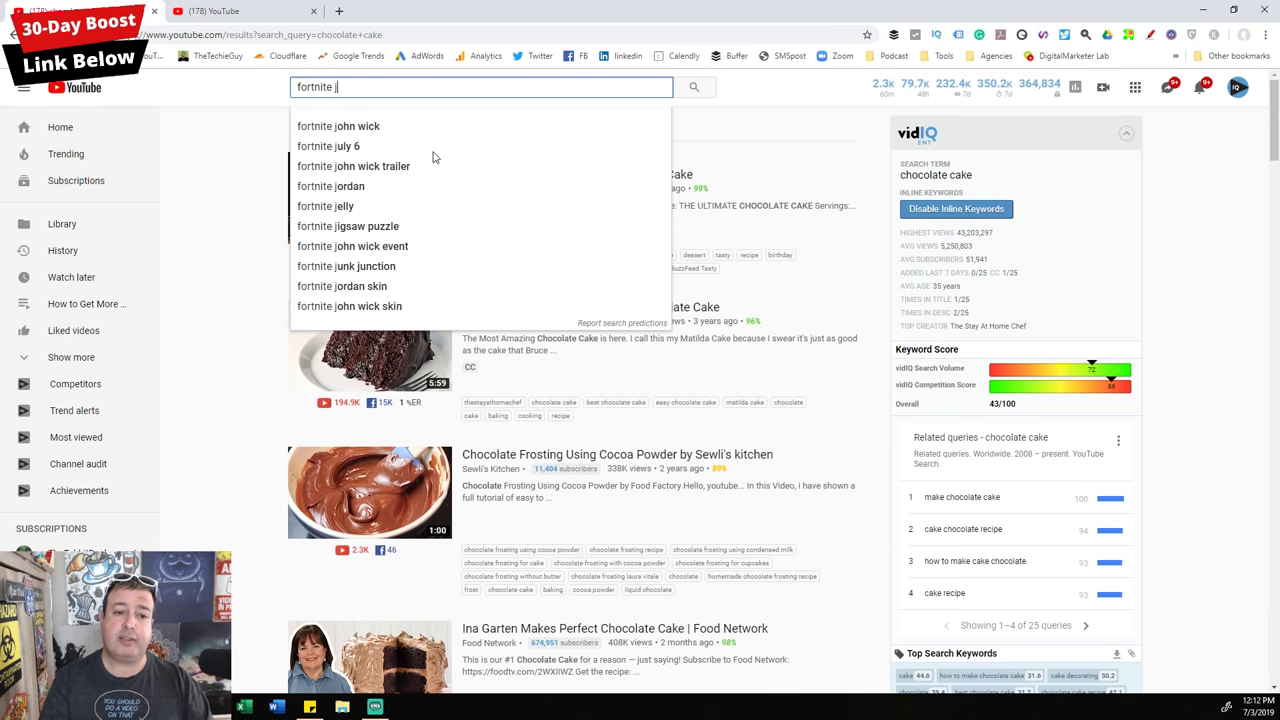
Step: Replace the letter after "fortnite" with h, check those search suggestions and close the suggestion list
key(BackSpace)
text(h)
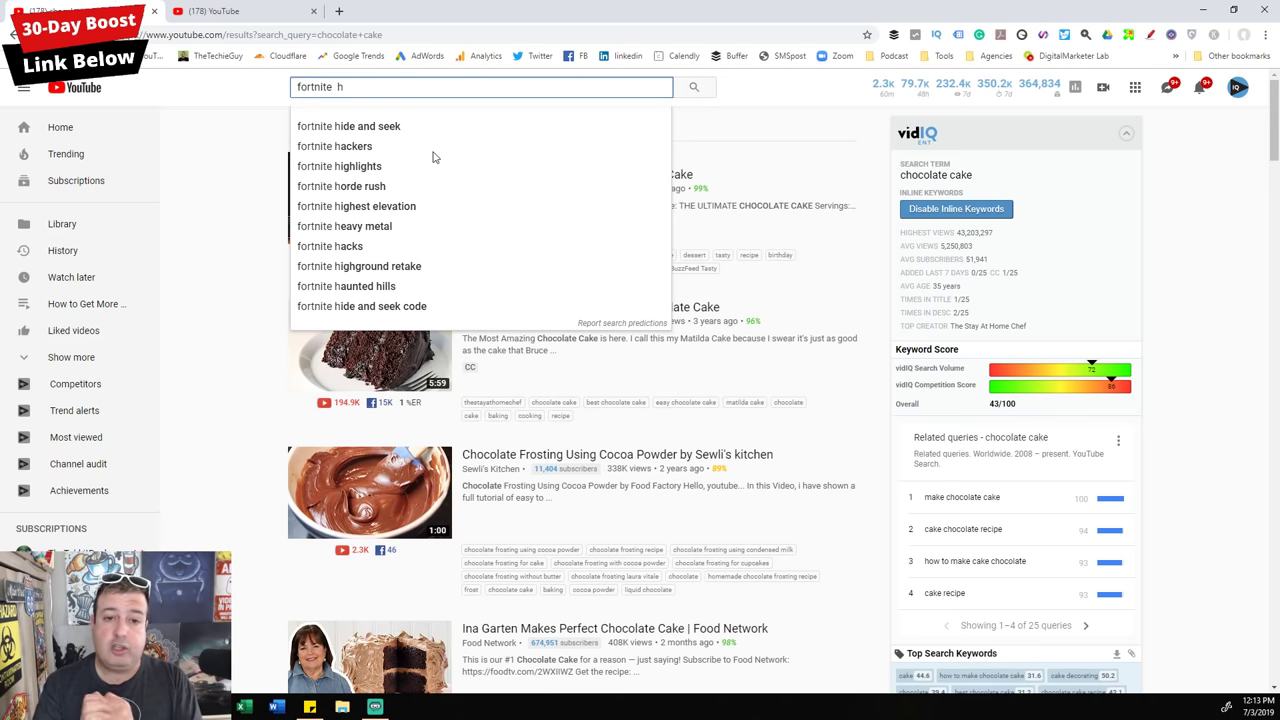
click(238, 135)
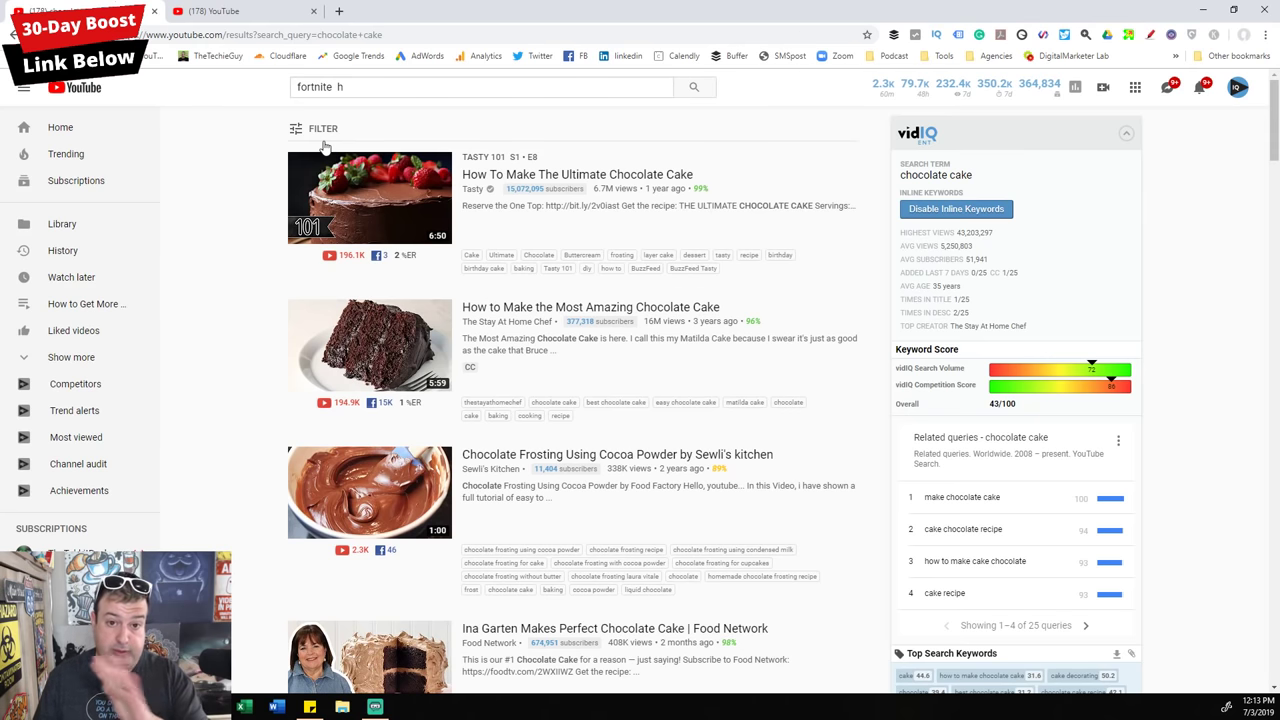
Step: Open the Tasty channel from the chocolate cake results, pause its featured video and list all its uploaded videos
click(474, 190)
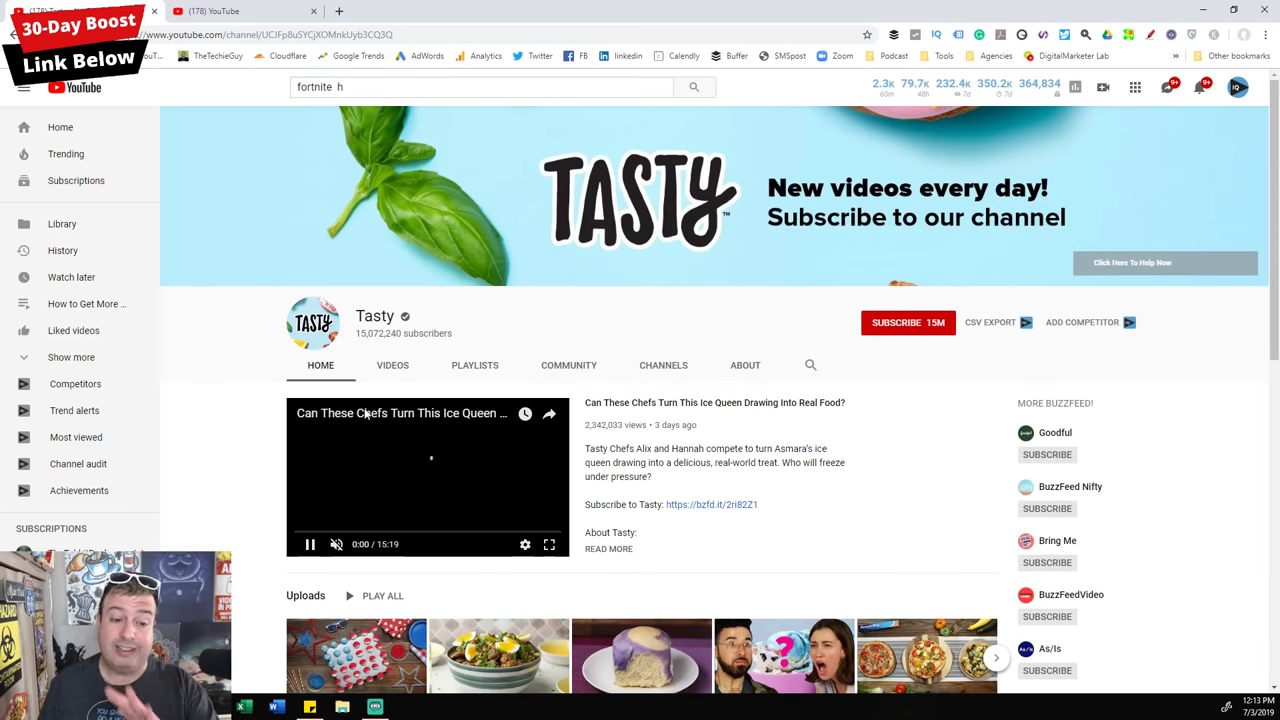
click(310, 544)
click(393, 368)
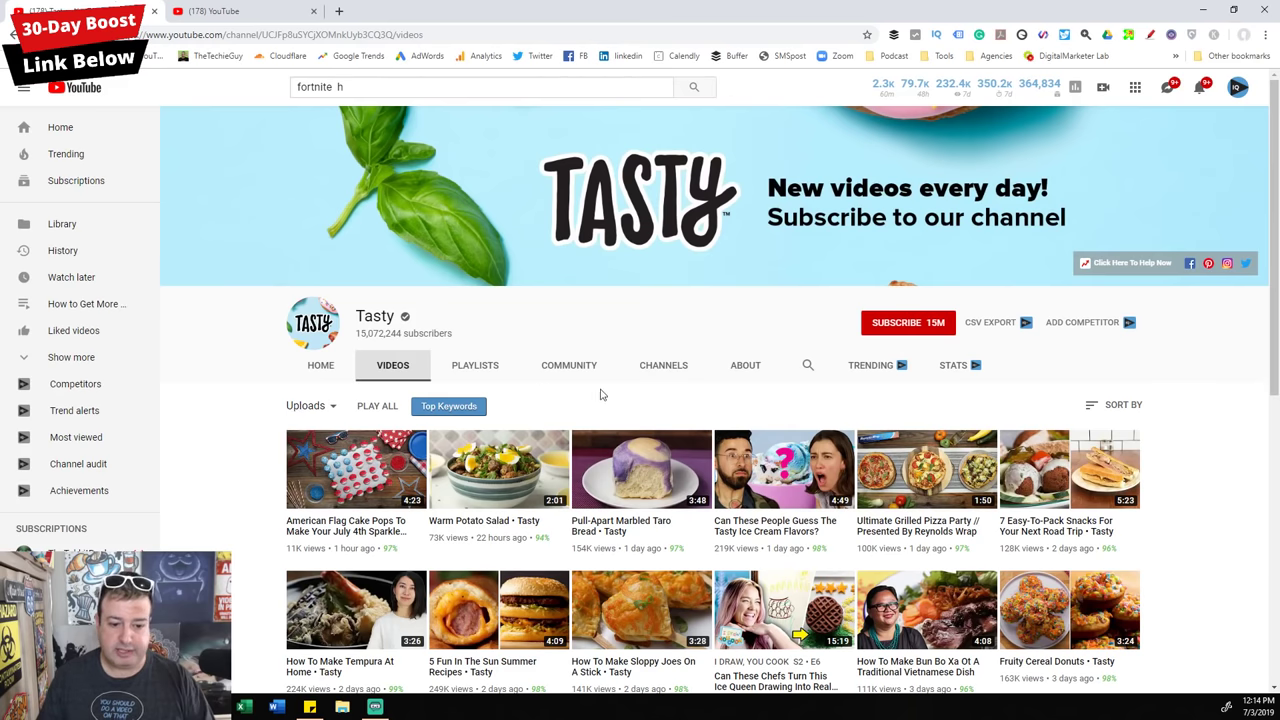
Step: Browse Tasty's recent uploads and open the cookies and cream funnel cake video to examine its vidIQ statistics
scroll(680, 401, down, 6)
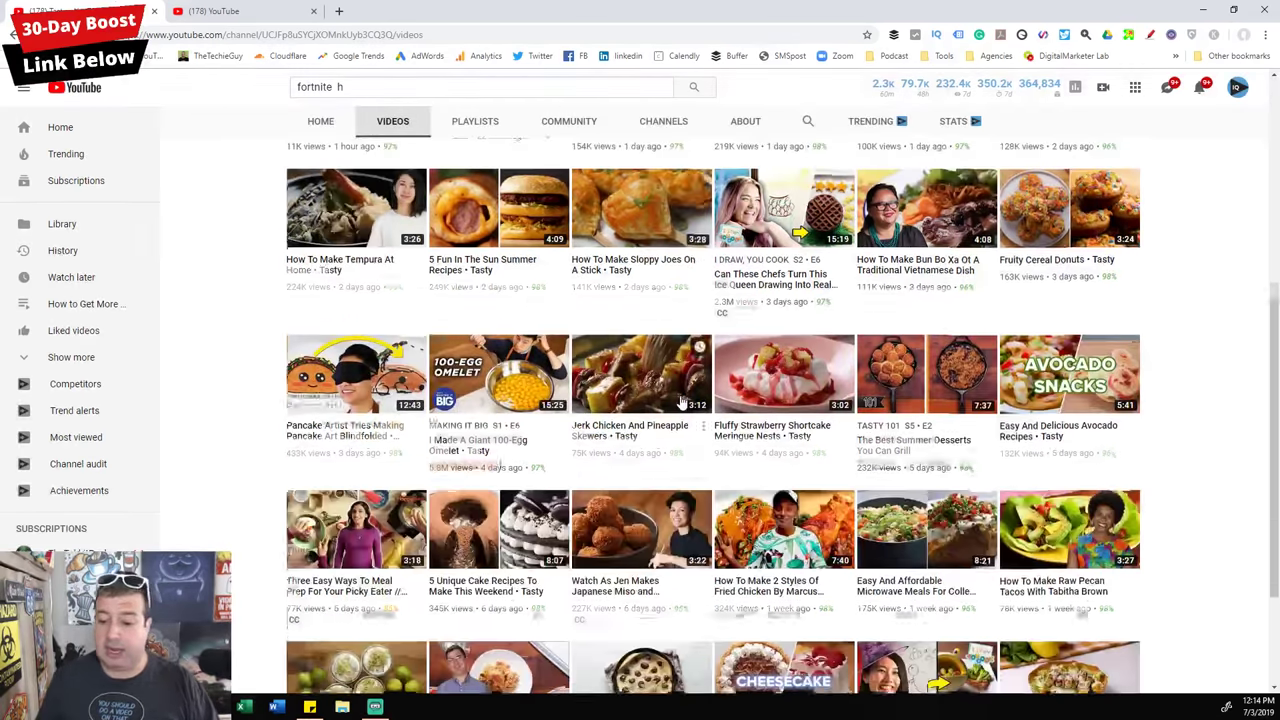
scroll(680, 401, down, 6)
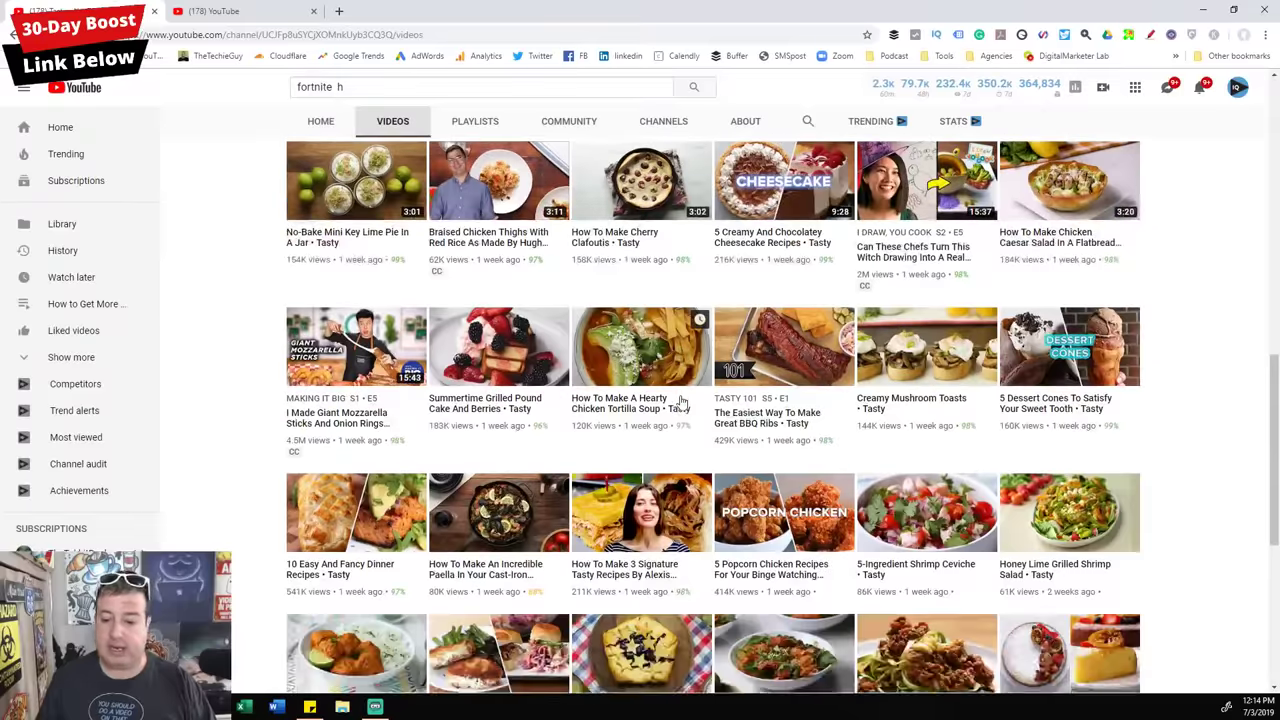
scroll(680, 401, down, 2)
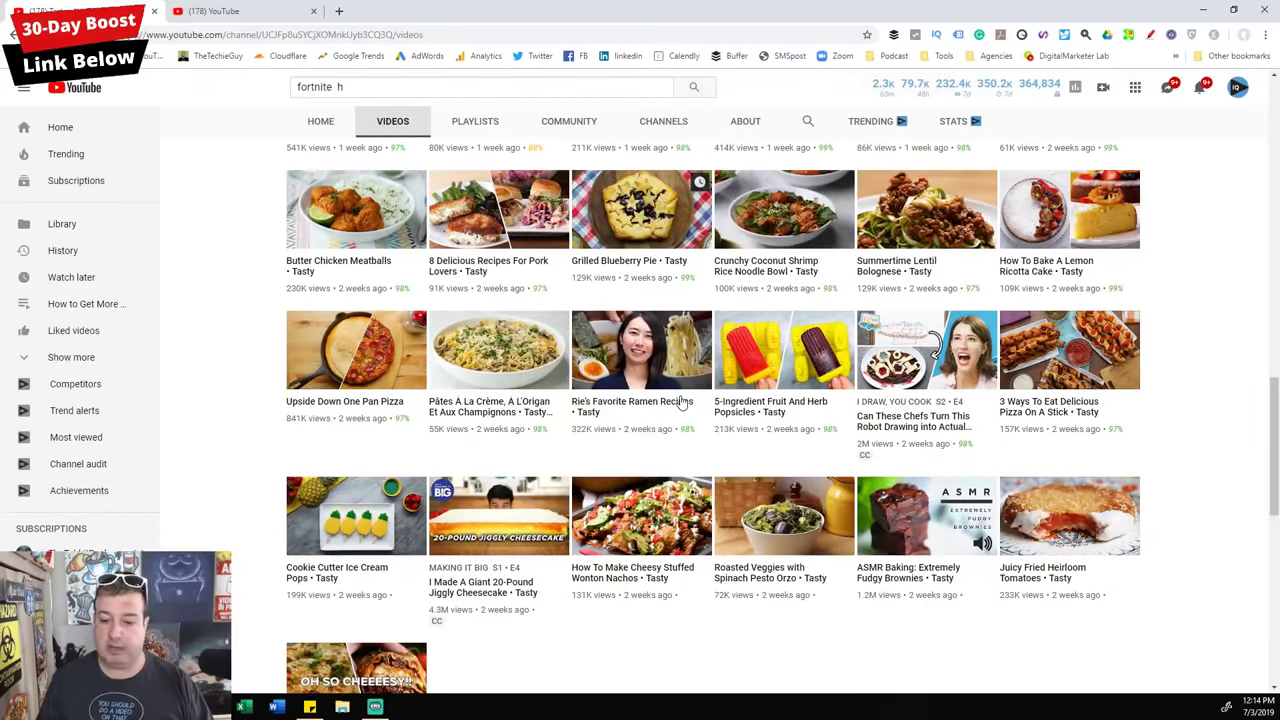
scroll(680, 401, down, 2)
scroll(680, 401, down, 1)
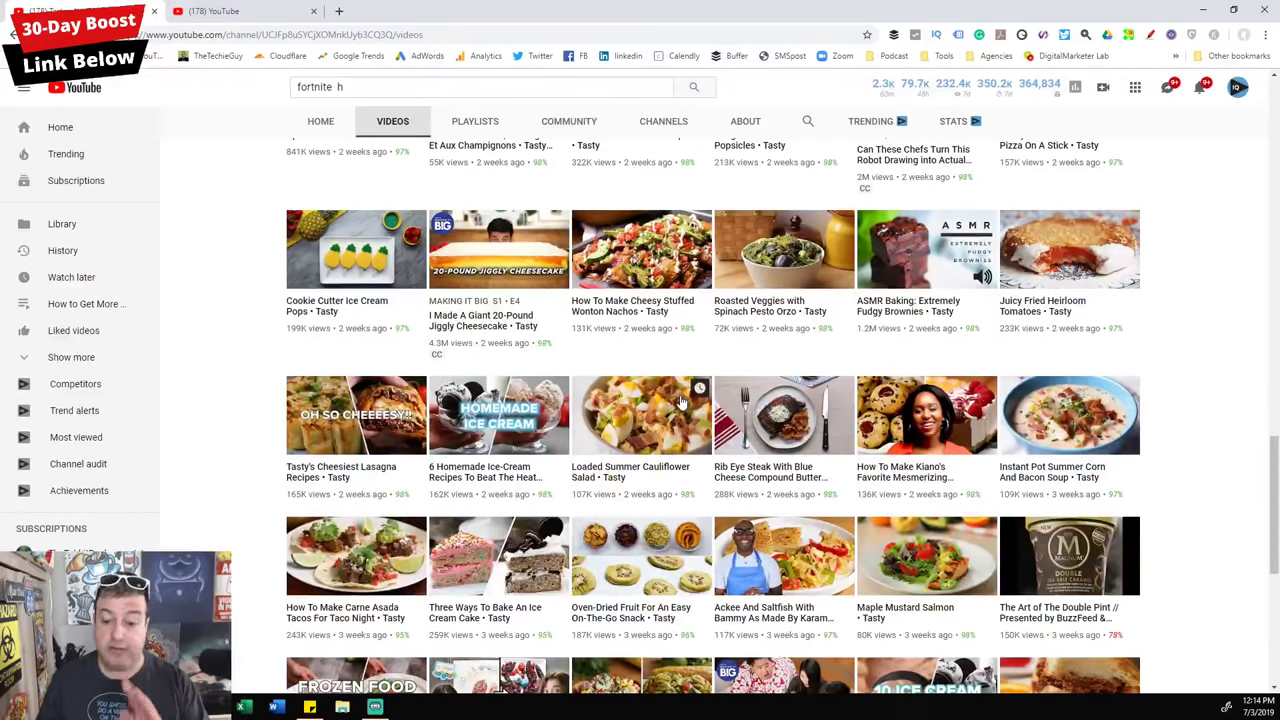
scroll(680, 401, down, 5)
scroll(680, 401, up, 1)
scroll(680, 401, down, 4)
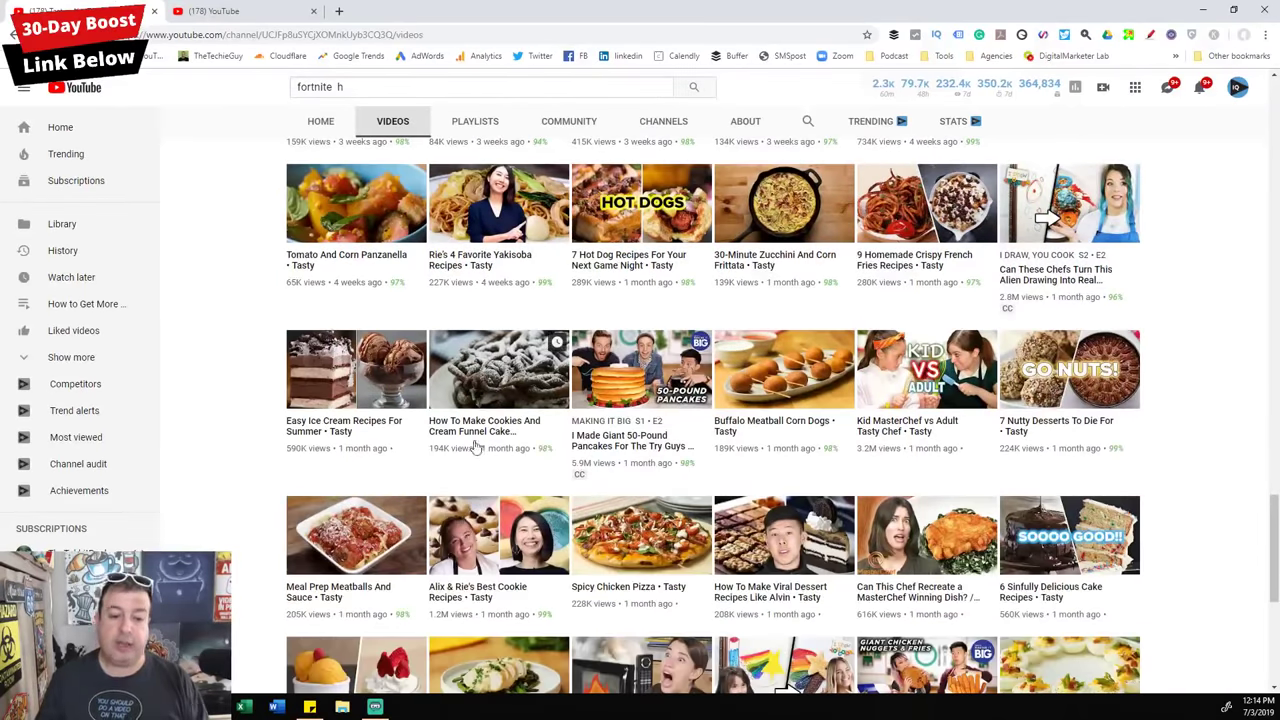
click(484, 430)
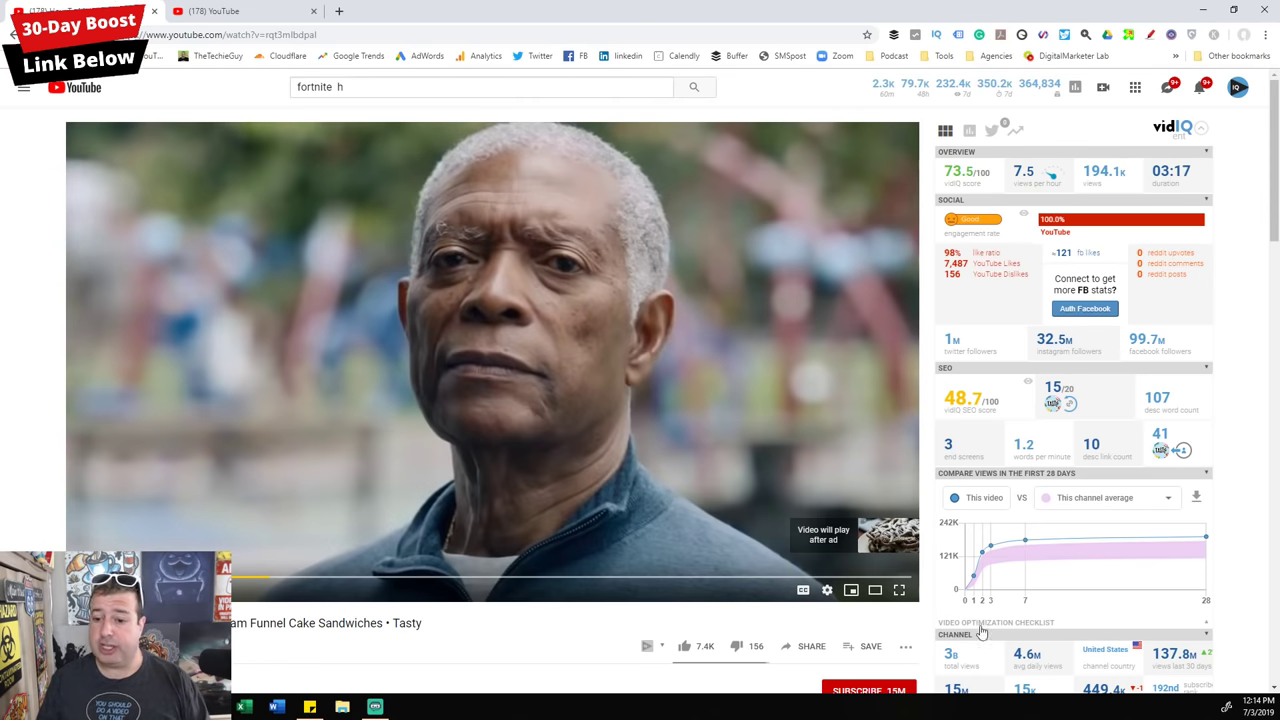
scroll(1230, 560, down, 2)
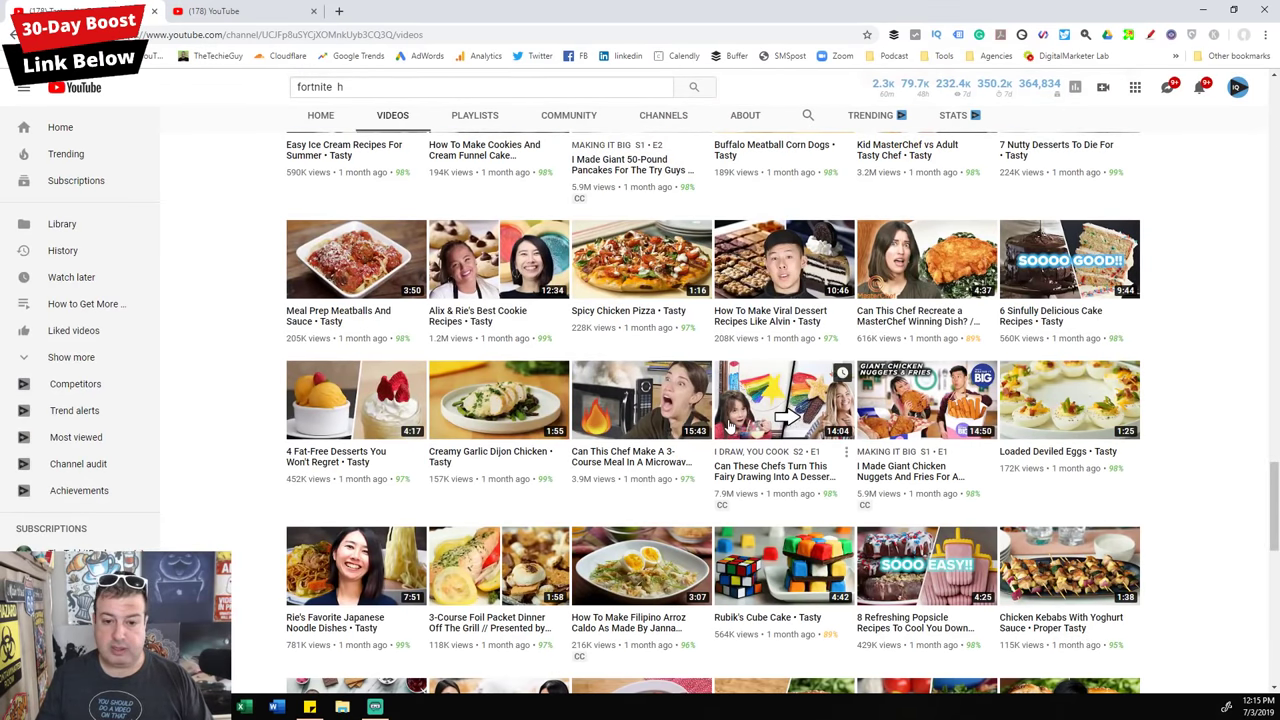
Step: Scan Tasty's older uploads for topics, comparing the view counts of the individual videos
scroll(729, 426, down, 4)
scroll(729, 426, down, 3)
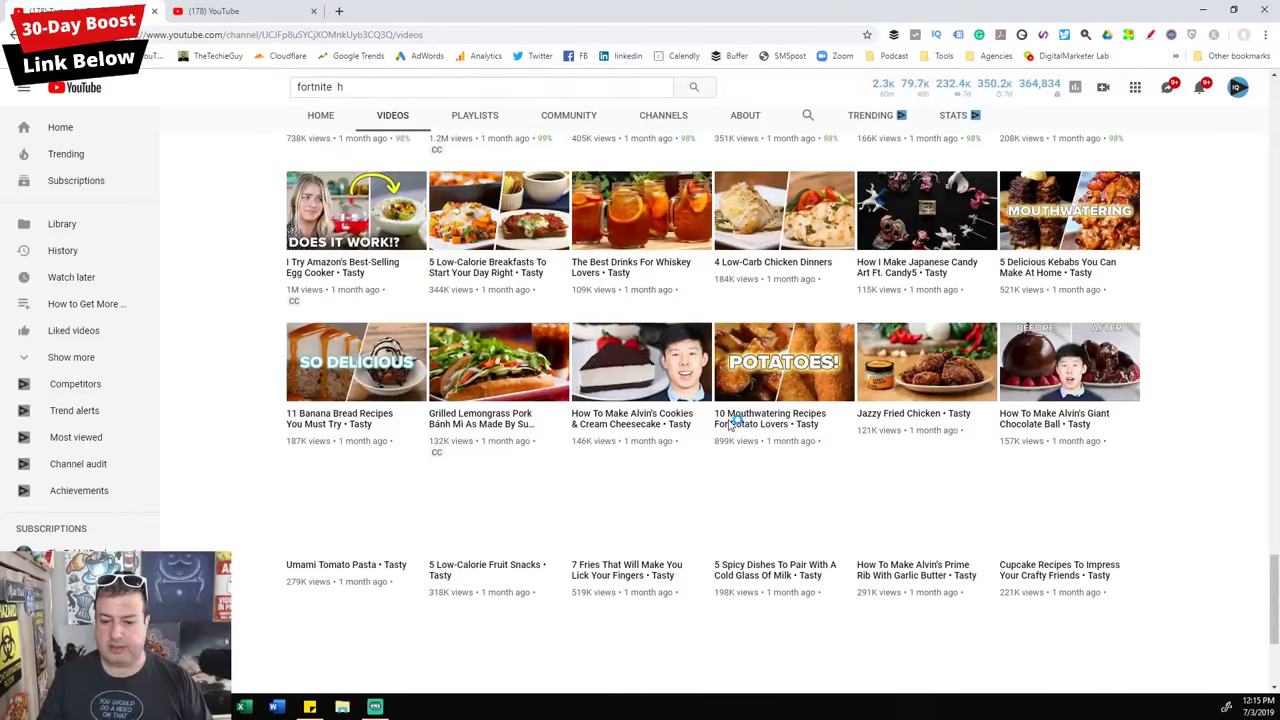
scroll(735, 420, down, 2)
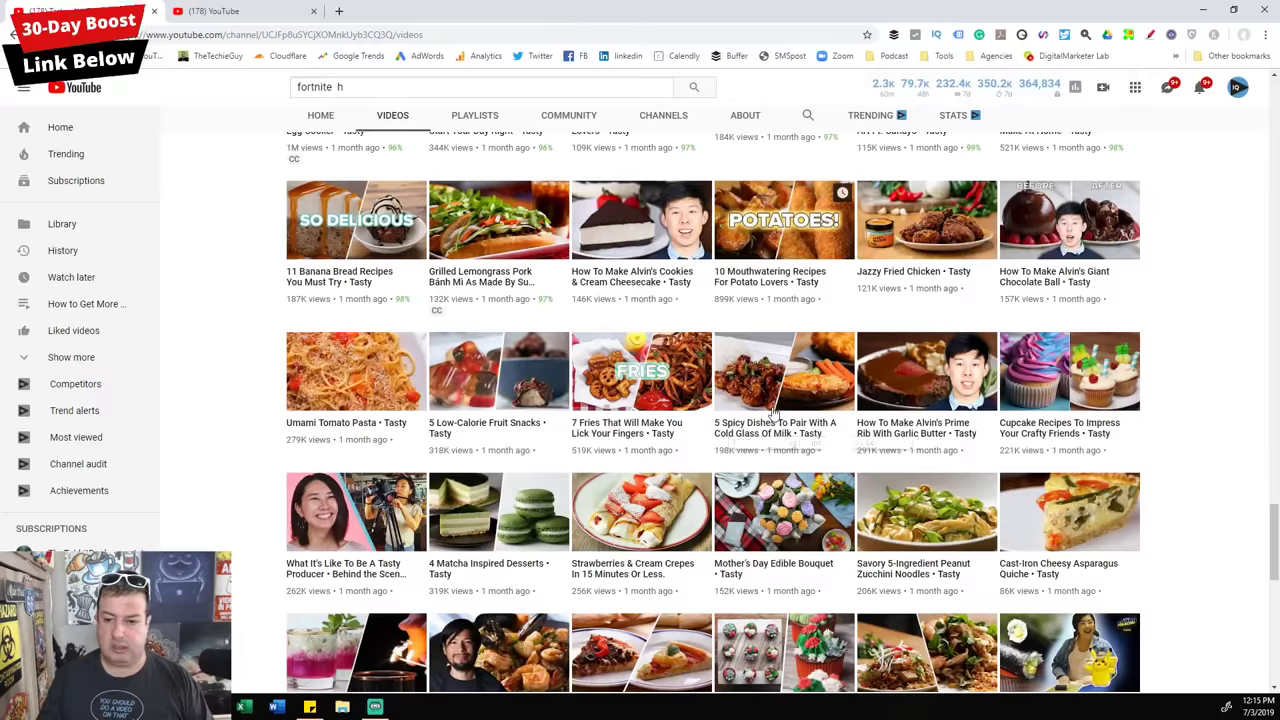
scroll(740, 412, down, 3)
scroll(725, 410, down, 1)
scroll(722, 410, down, 4)
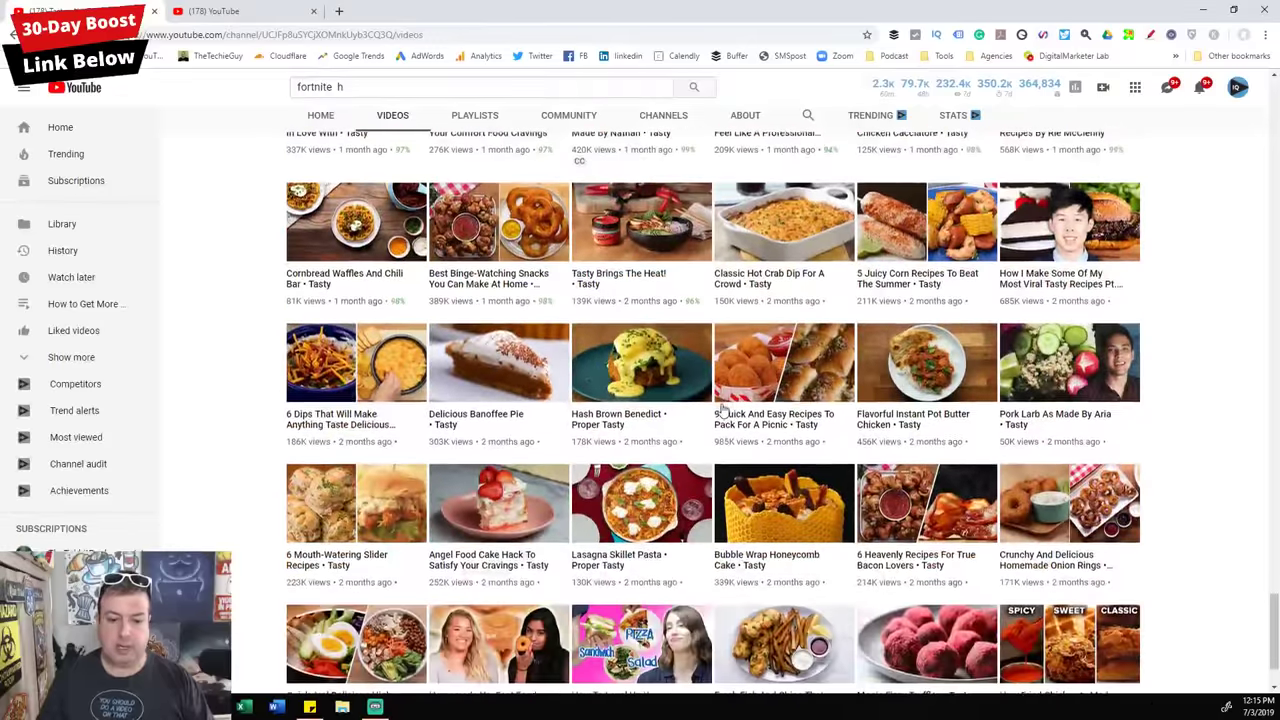
scroll(722, 410, down, 2)
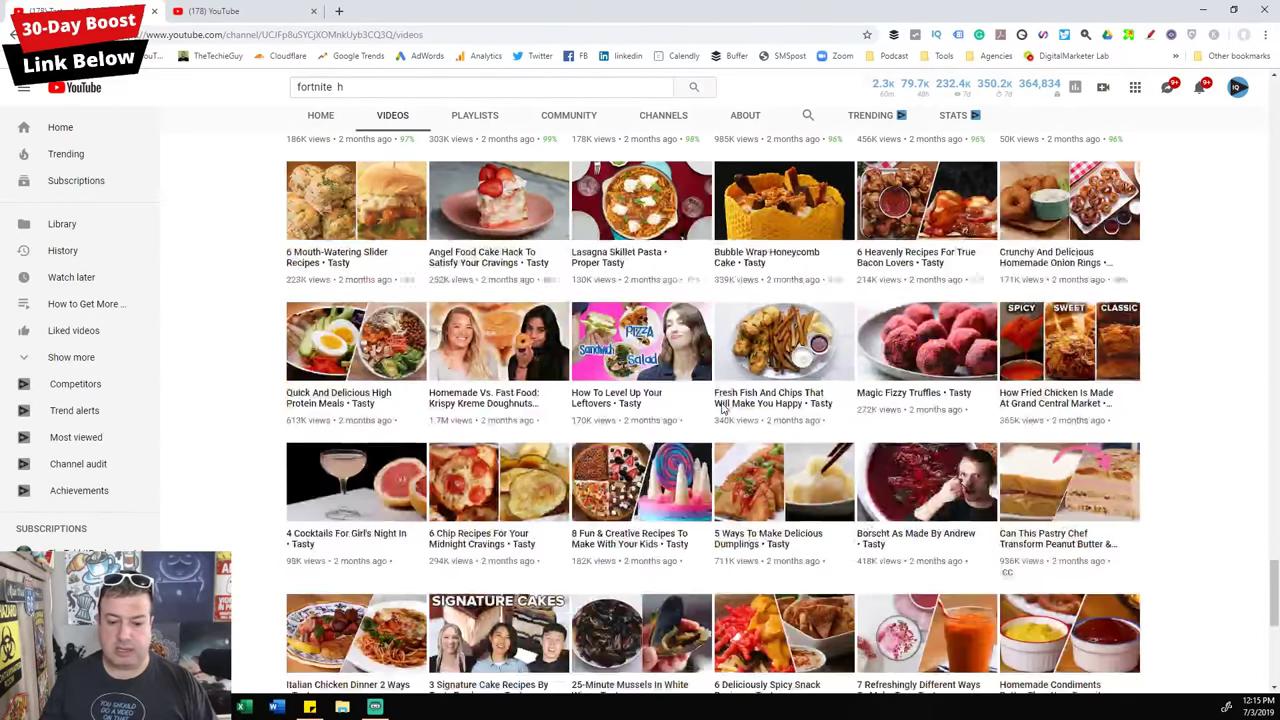
scroll(722, 408, down, 2)
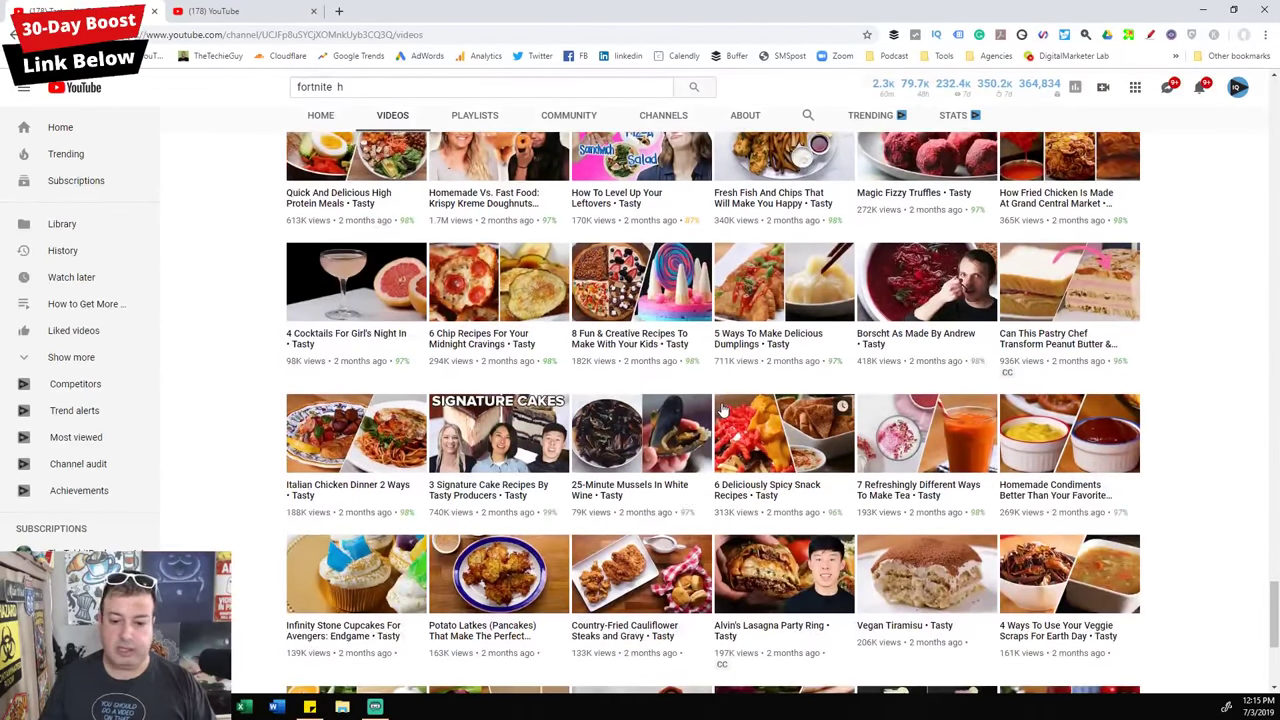
scroll(722, 408, down, 1)
scroll(722, 408, down, 2)
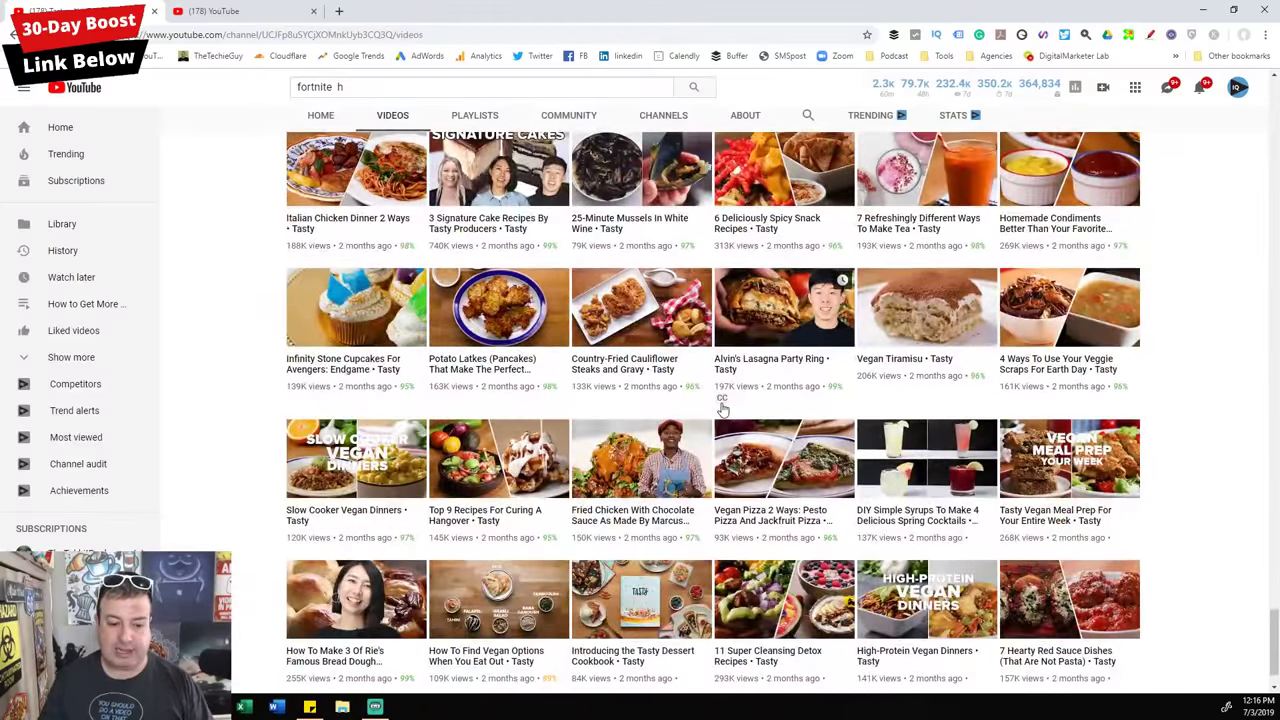
scroll(722, 408, up, 4)
scroll(722, 410, up, 9)
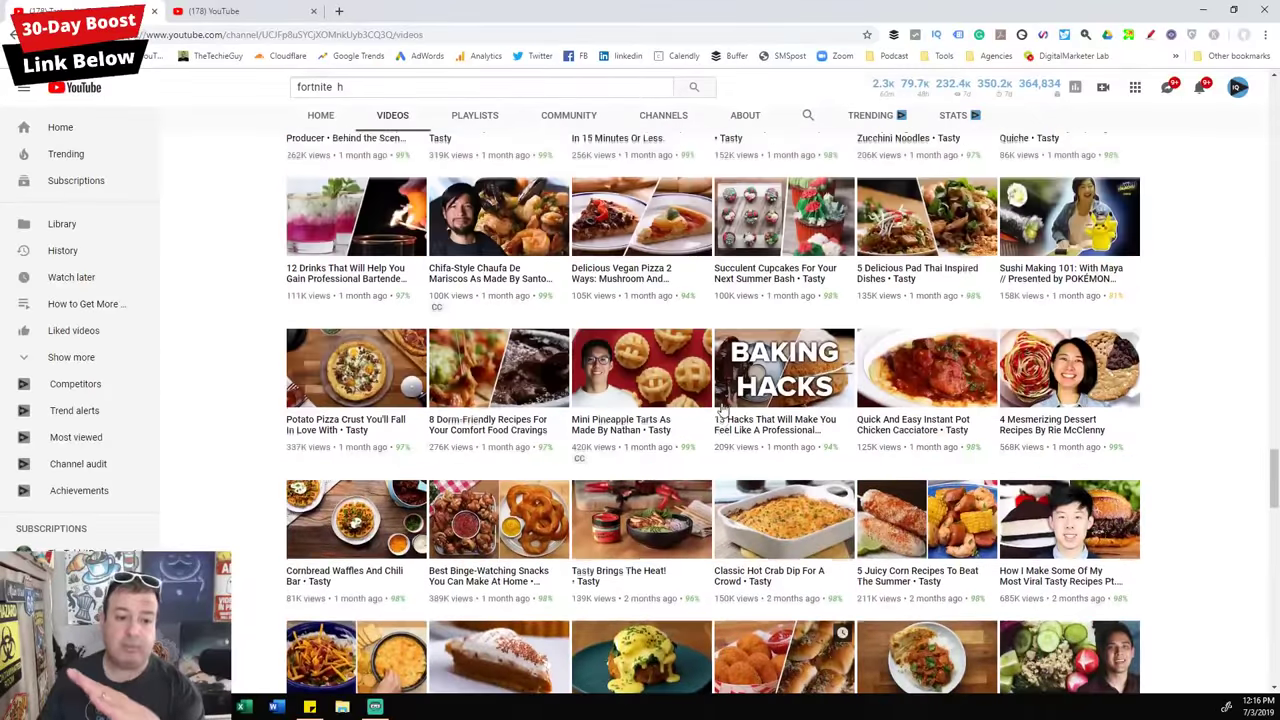
scroll(722, 408, up, 2)
scroll(728, 406, up, 3)
scroll(730, 405, up, 2)
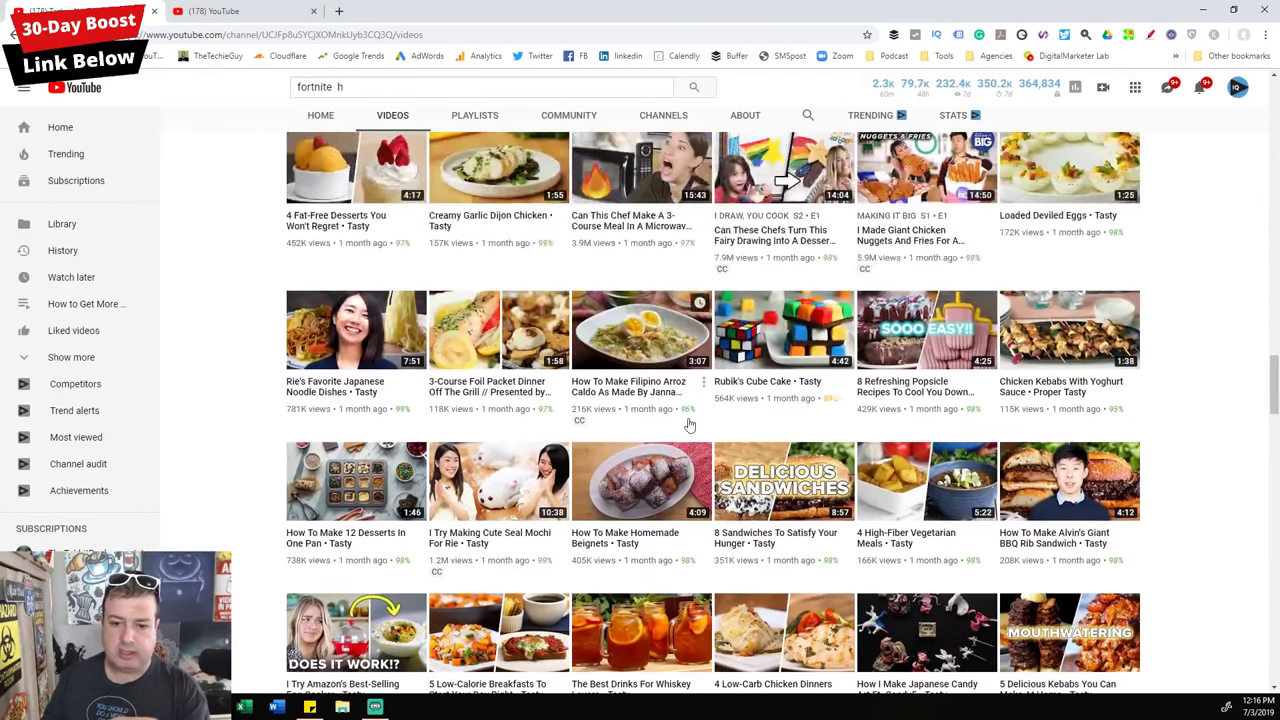
Step: Open "8 Refreshing Popsicle Recipes To Cool You Down All Summer" and examine its vidIQ view comparison, video tags and views per hour
click(898, 389)
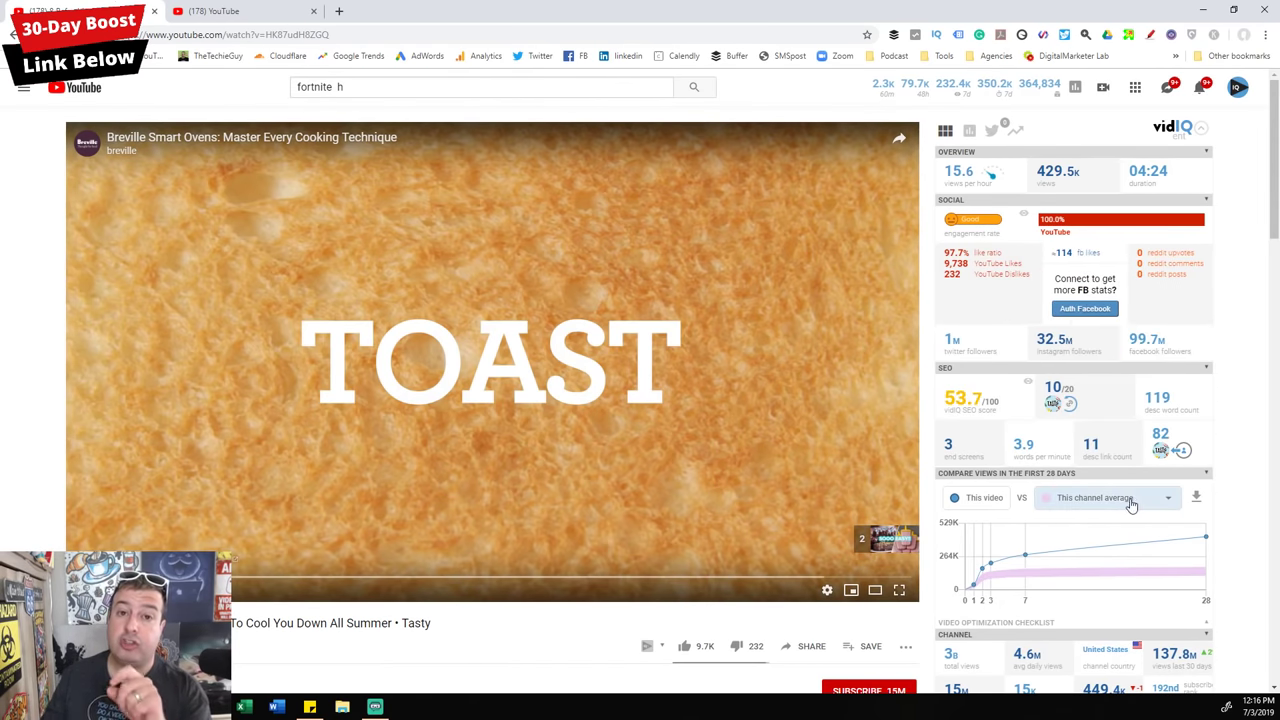
scroll(1100, 505, down, 1)
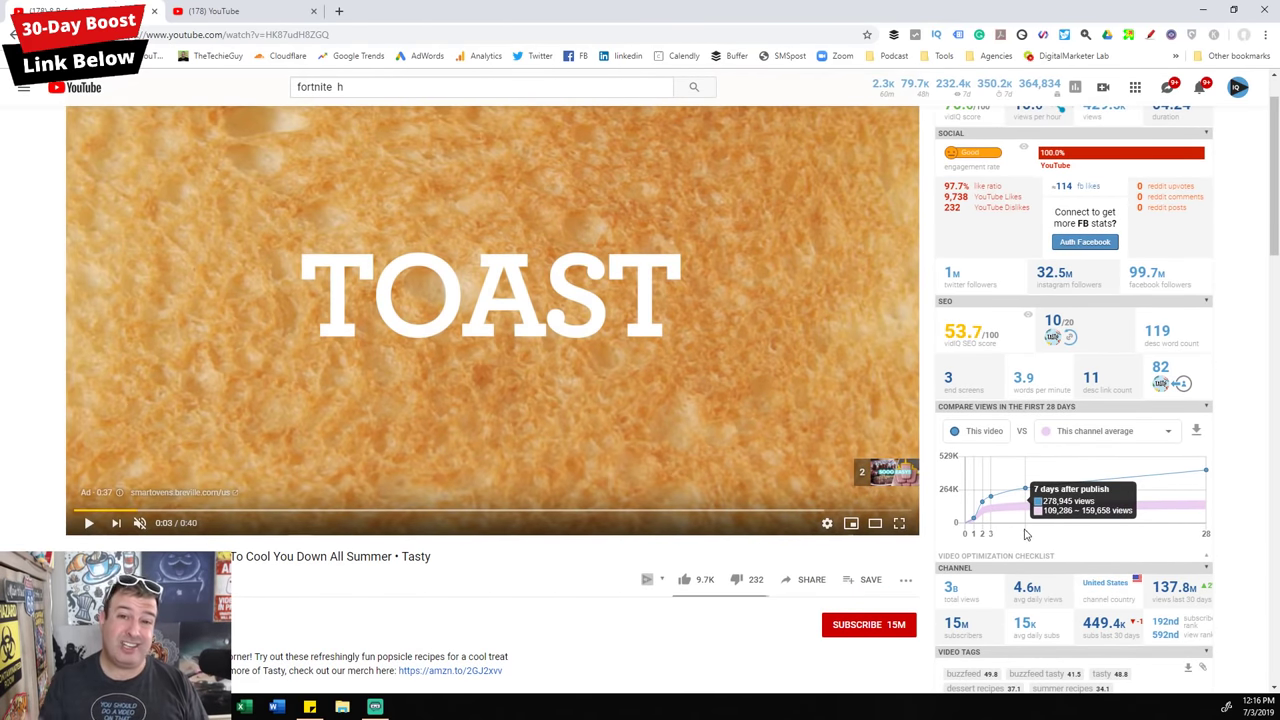
scroll(1025, 535, up, 2)
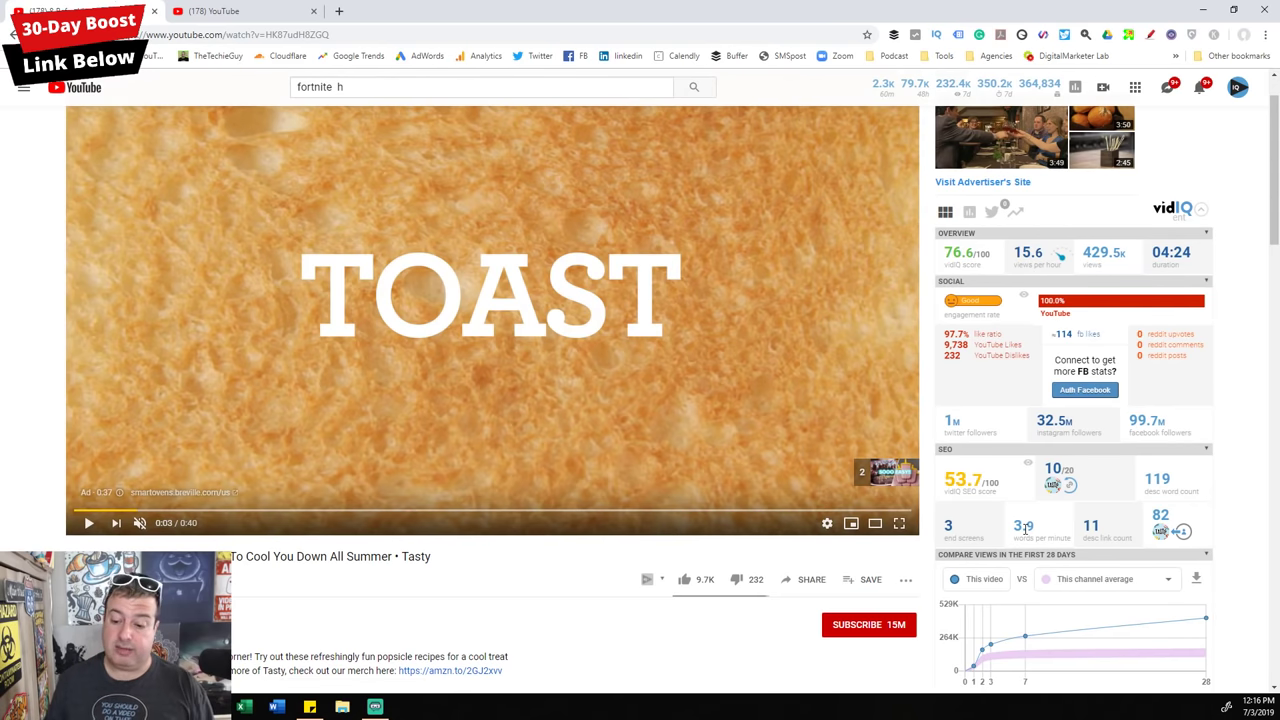
scroll(1257, 408, down, 2)
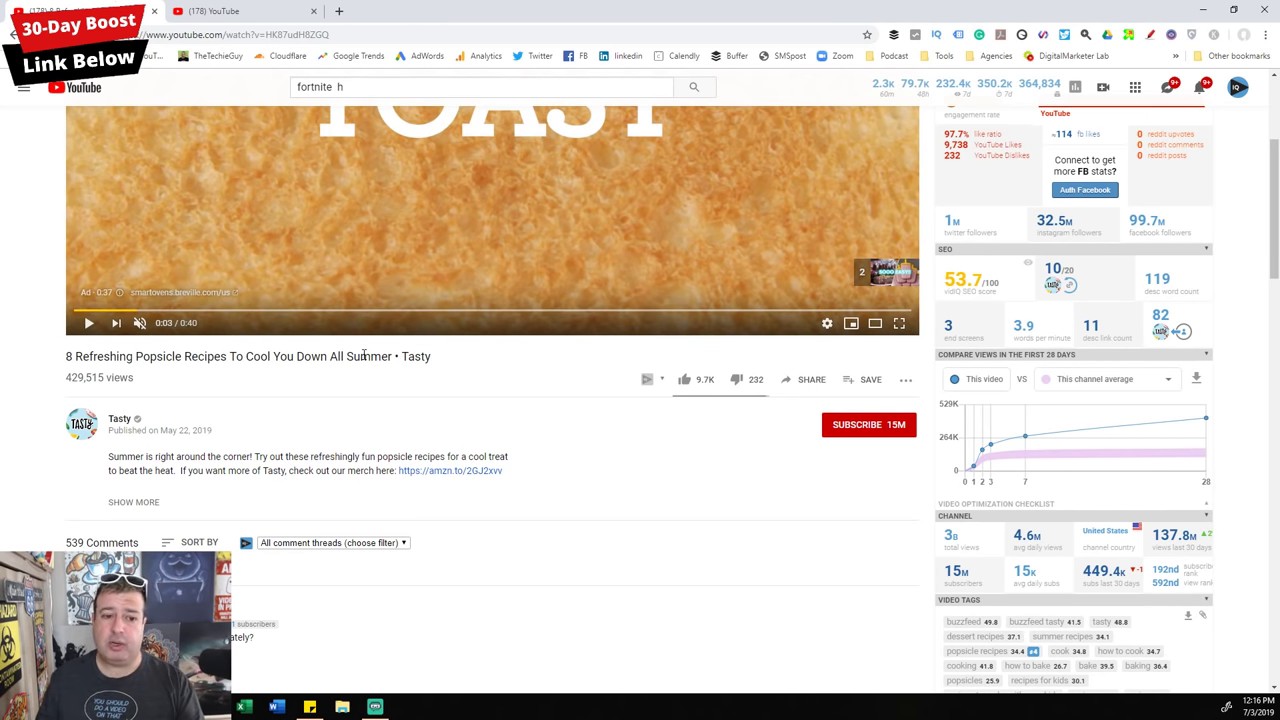
scroll(1175, 555, down, 2)
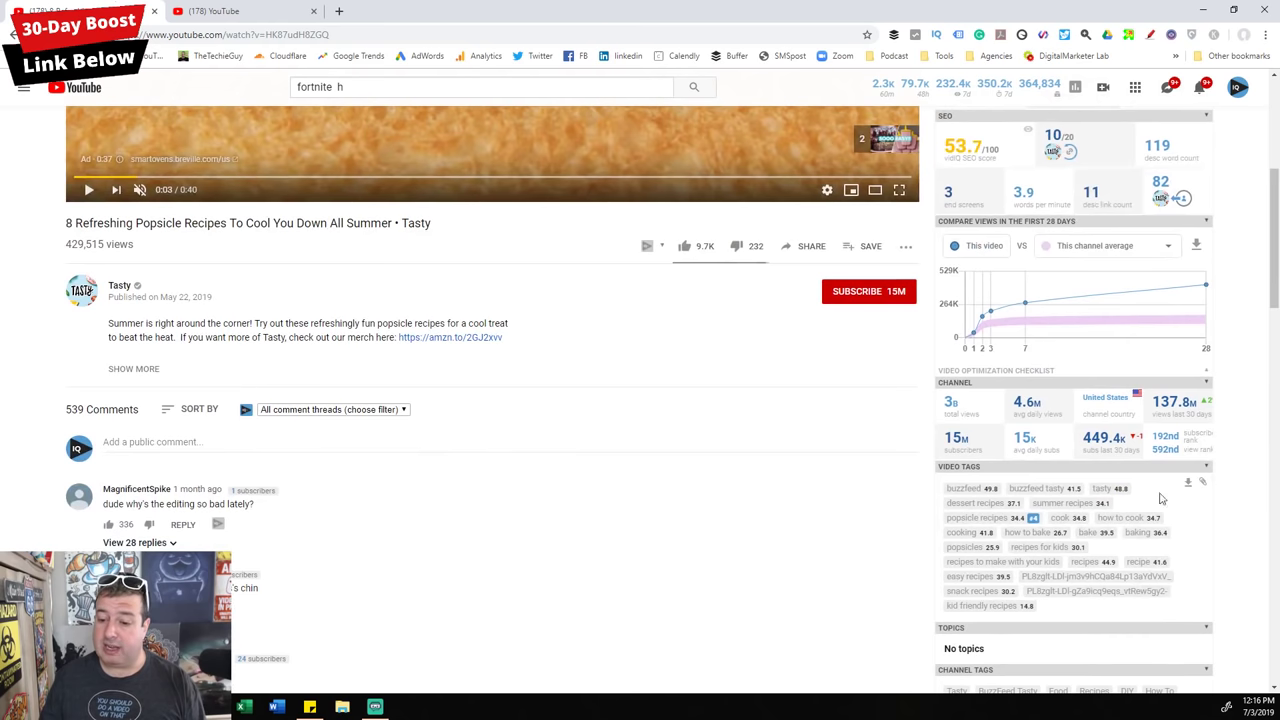
mouse_move(1077, 568)
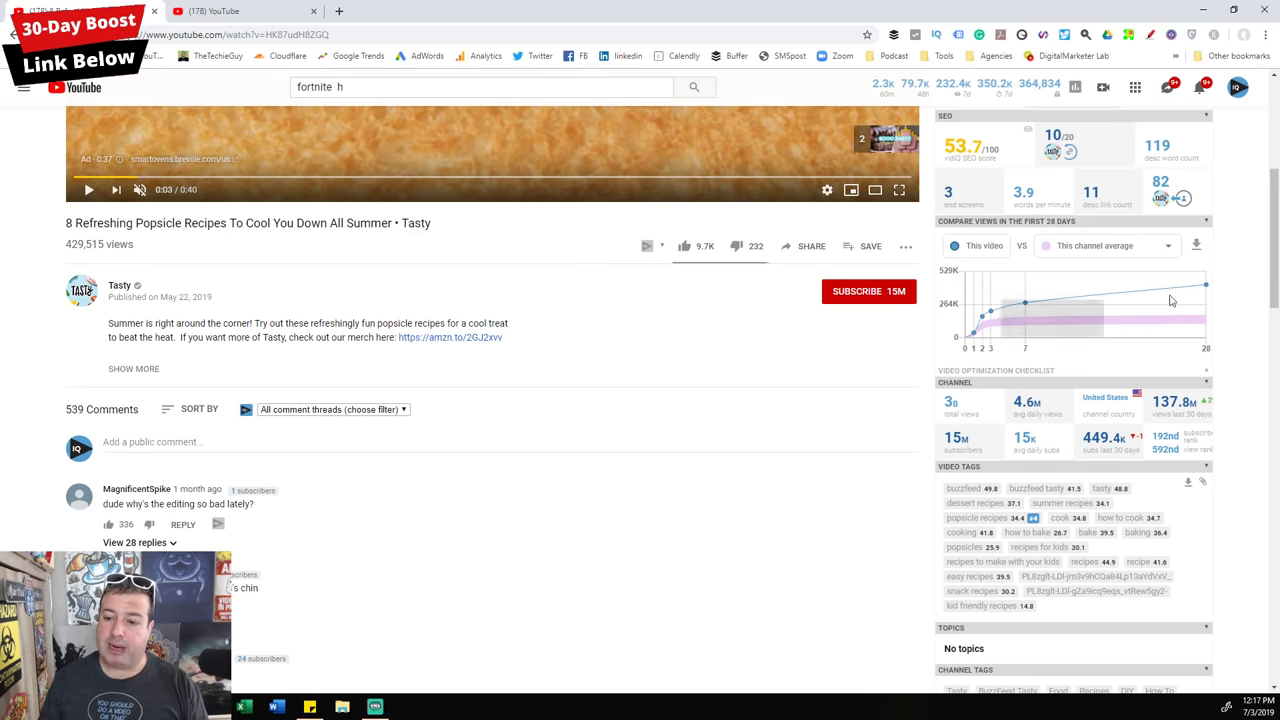
scroll(1100, 300, up, 2)
scroll(1098, 341, up, 2)
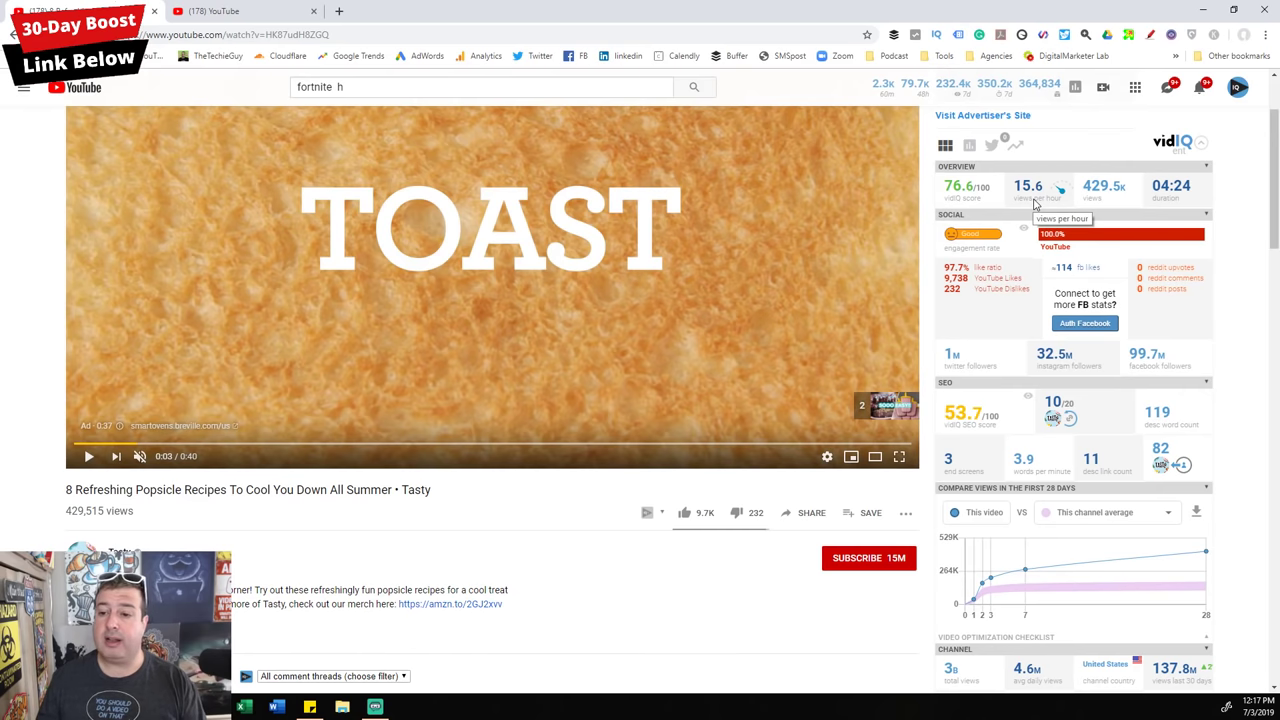
Step: Search YouTube for "chocolate cake" using the matching search suggestion
triple_click(402, 87)
text(choc)
key(Down)
key(Down)
key(Down)
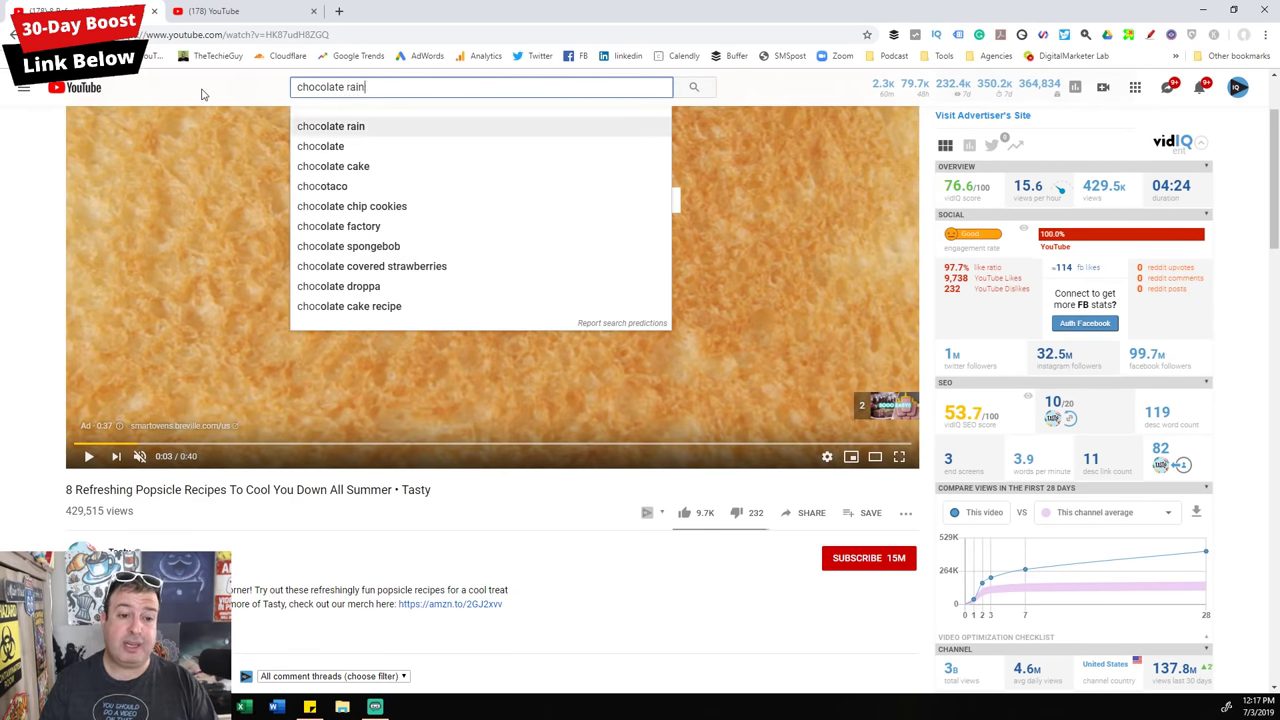
key(Return)
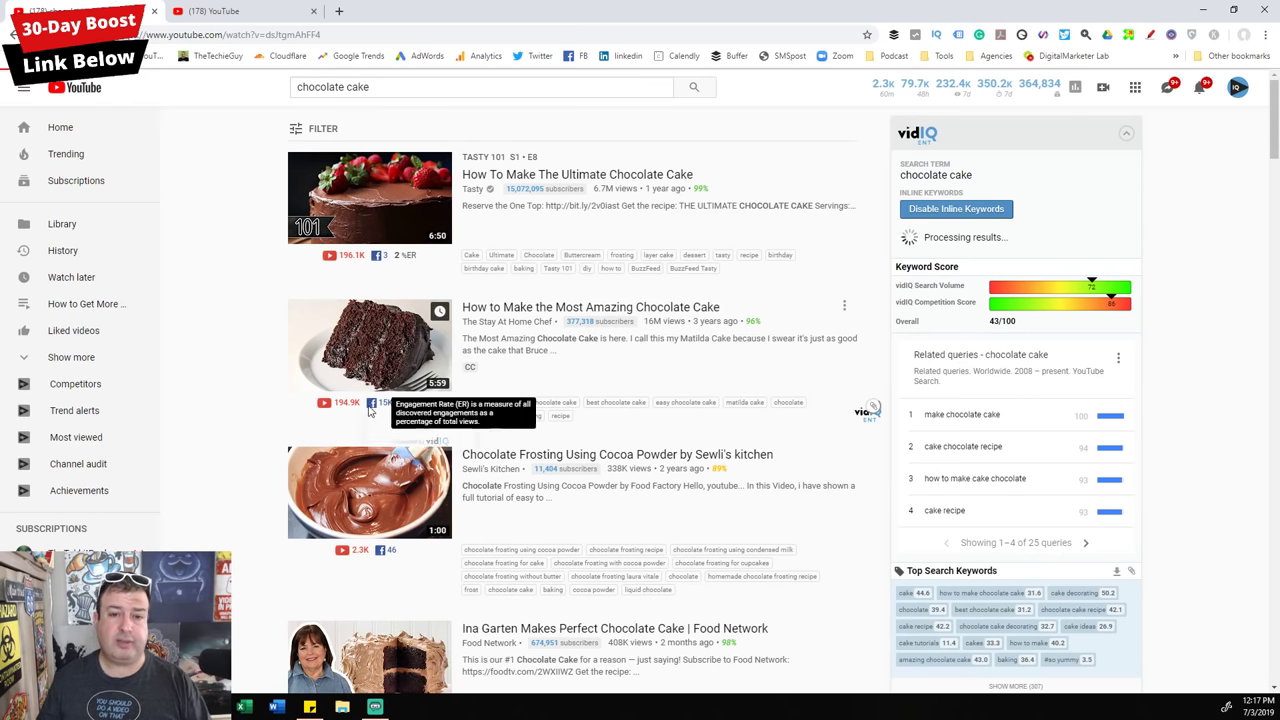
Step: Open the video "How to Make the Most Amazing Chocolate Cake" and highlight its total view count
click(505, 360)
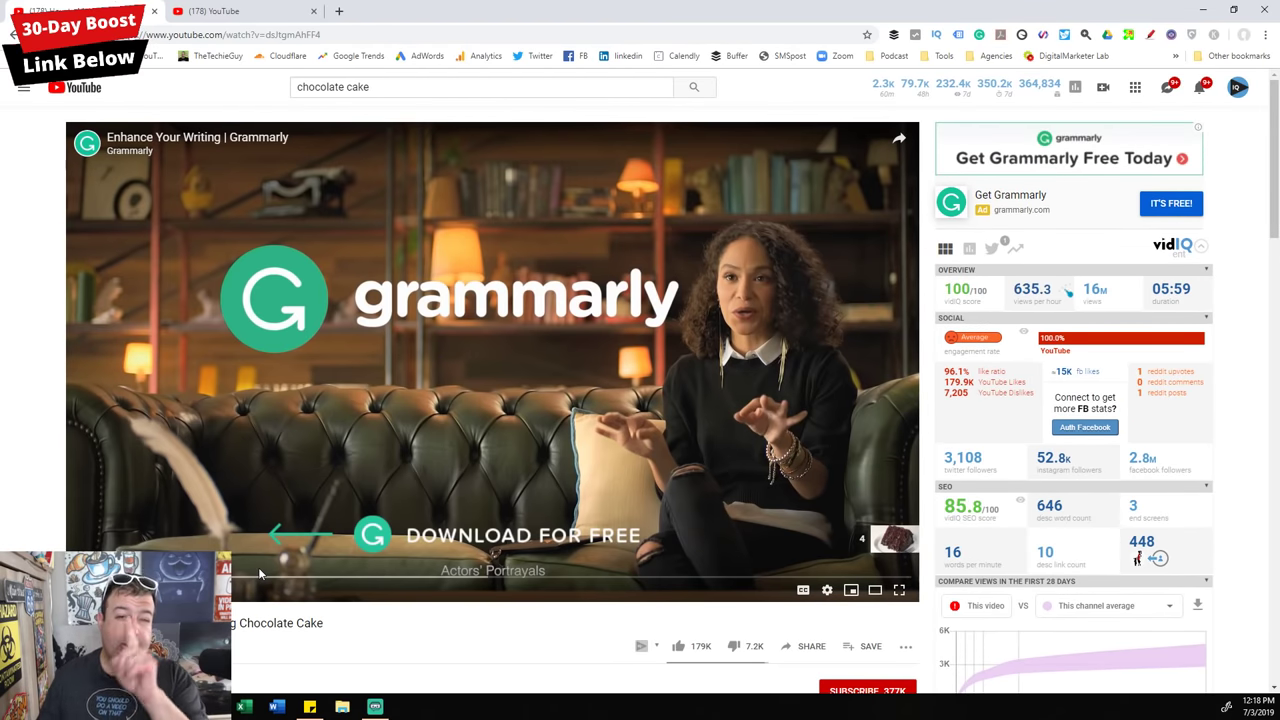
scroll(259, 574, down, 1)
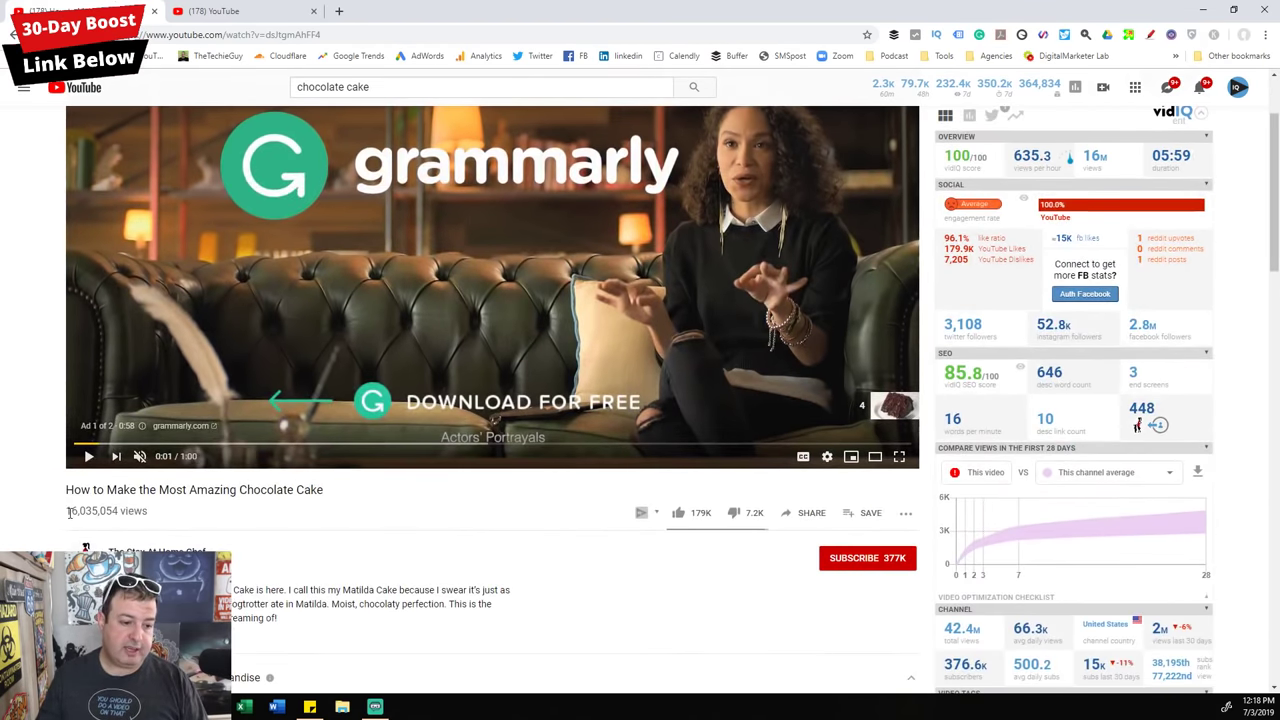
drag(69, 512, 128, 512)
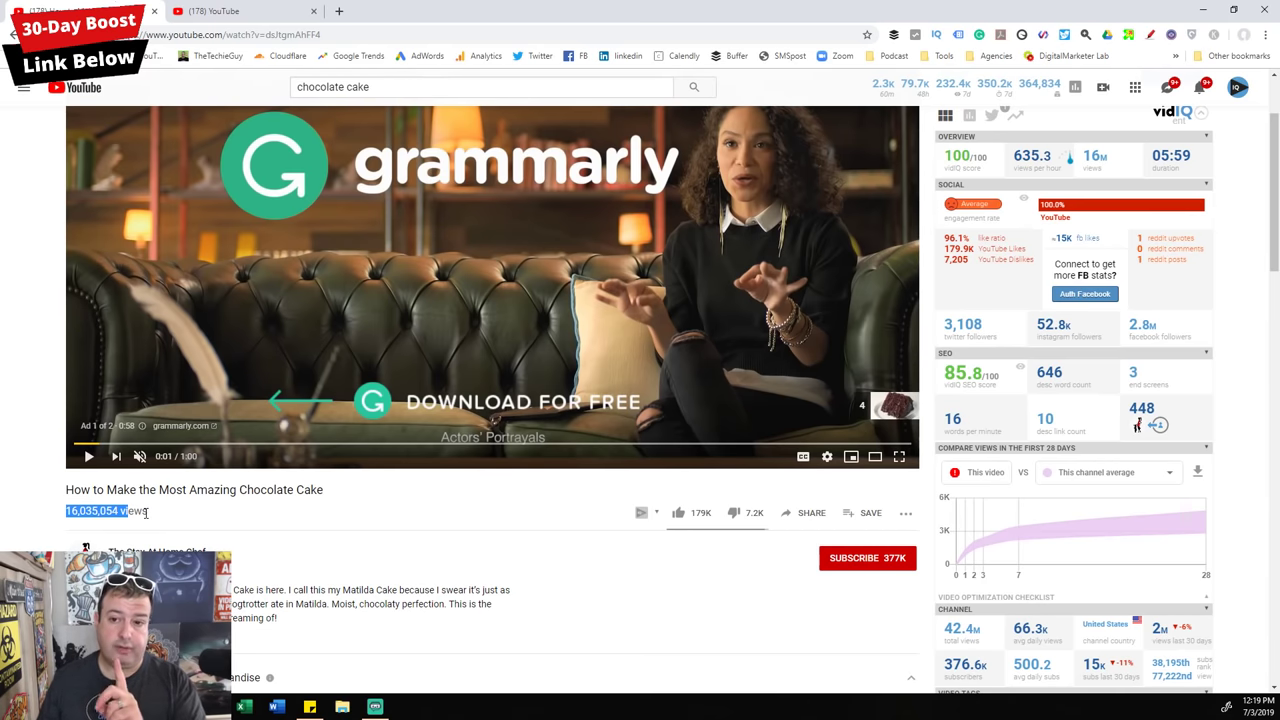
Step: Examine the video's vidIQ views per hour and its views-over-time charts, and return to the vidIQ overview
scroll(1035, 320, up, 2)
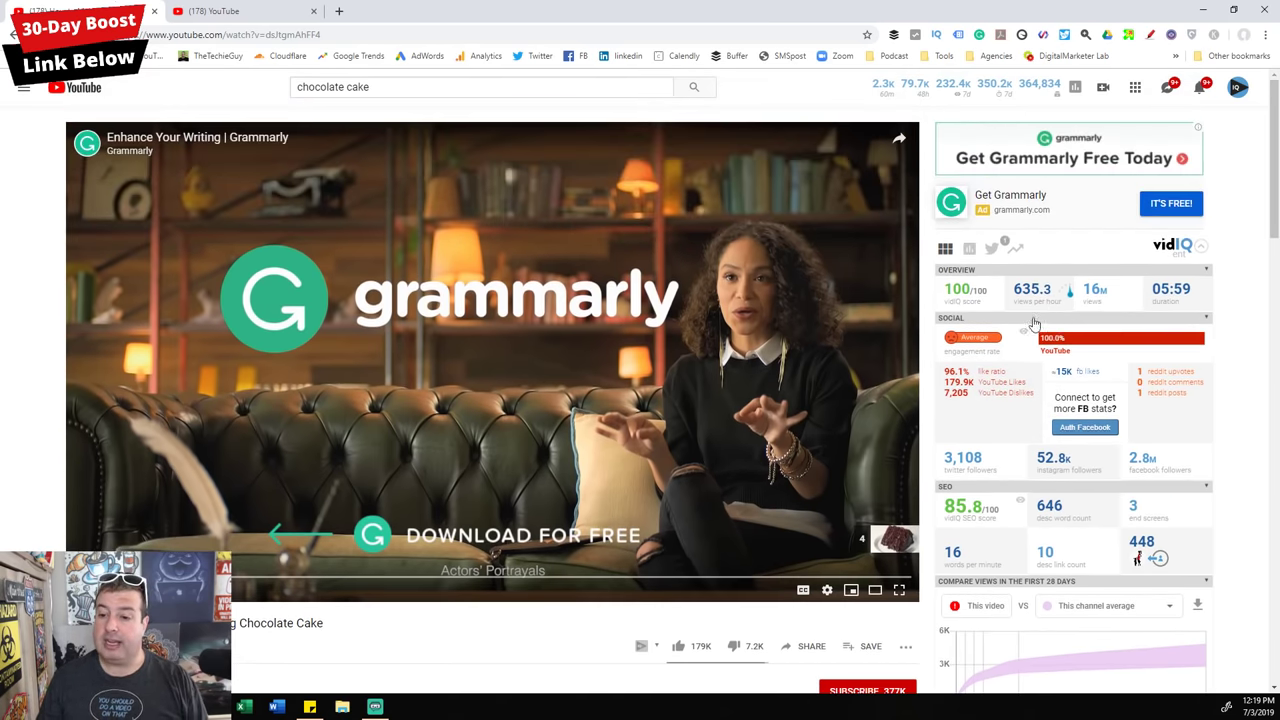
mouse_move(1018, 283)
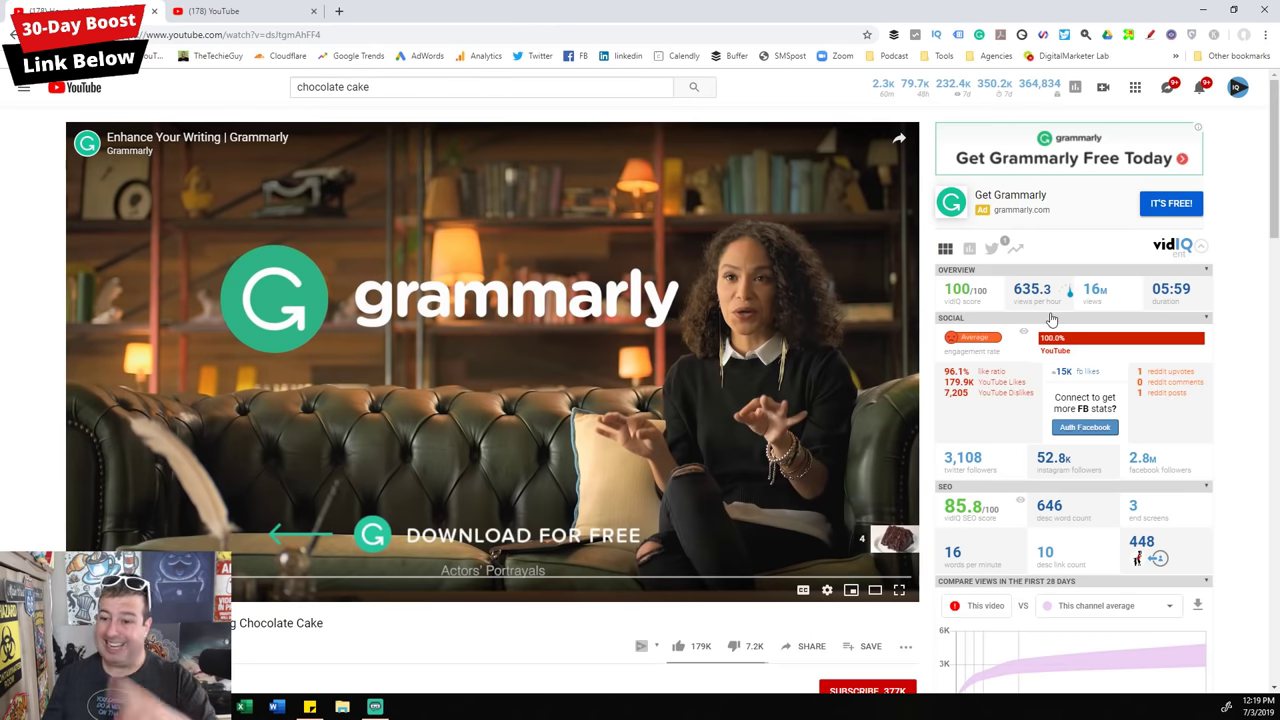
click(970, 250)
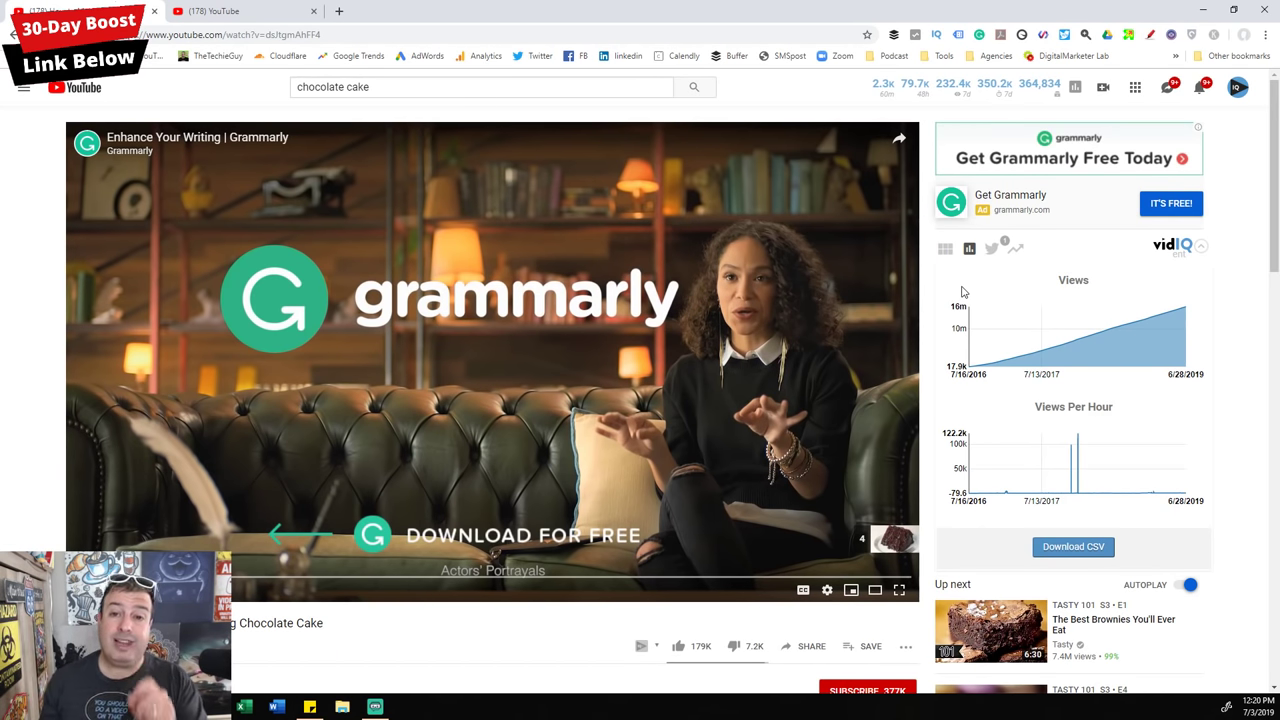
click(946, 248)
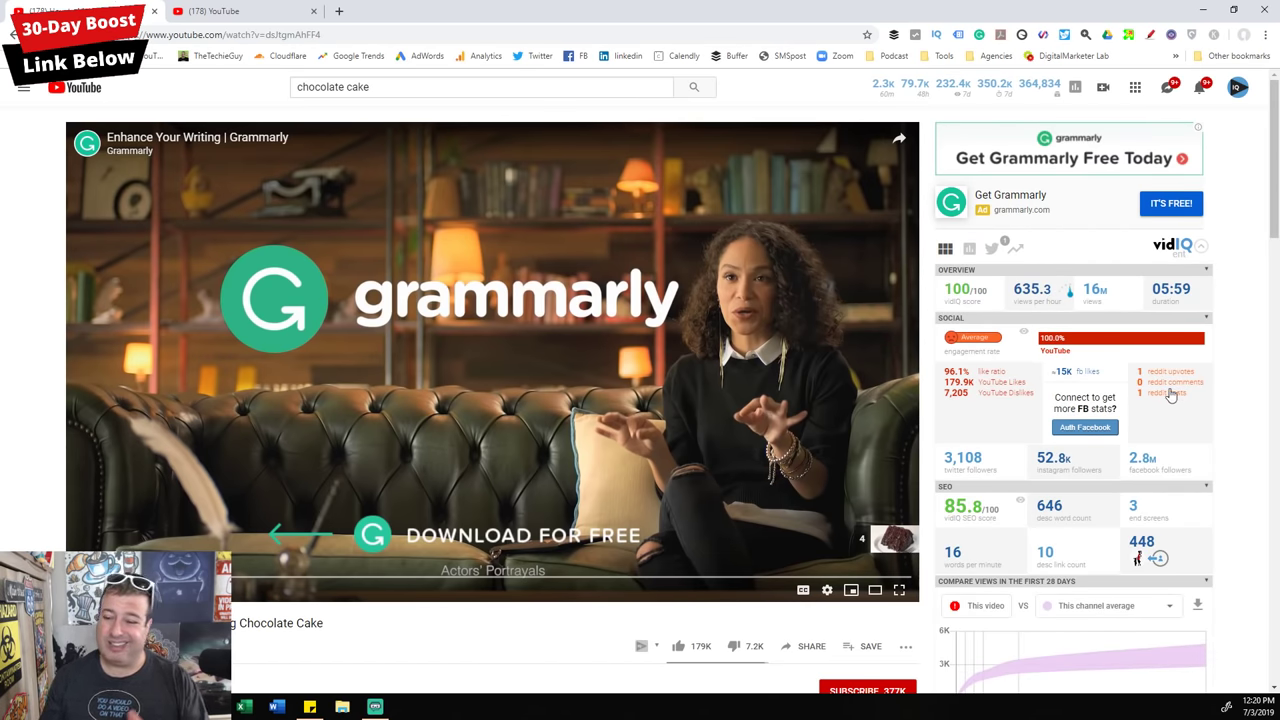
Step: Examine the chocolate cake video's vidIQ video tags along with their keyword volume and competition scores
mouse_move(1135, 386)
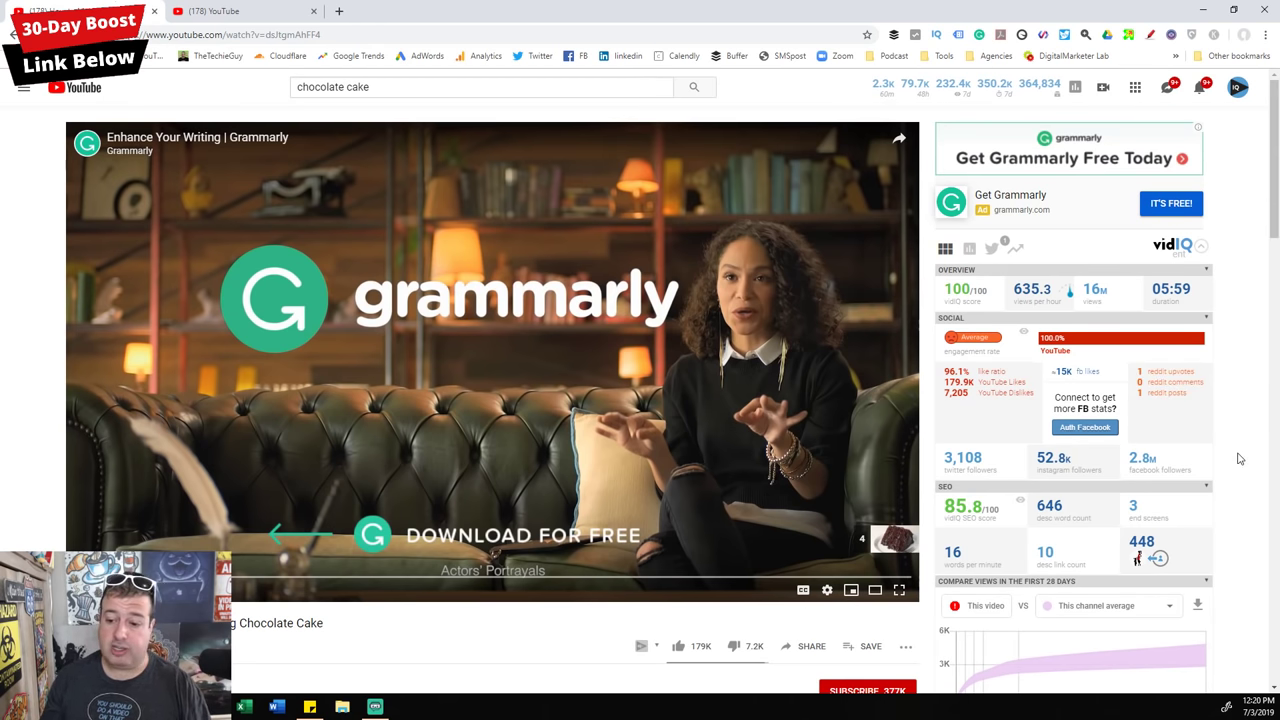
scroll(1238, 458, down, 4)
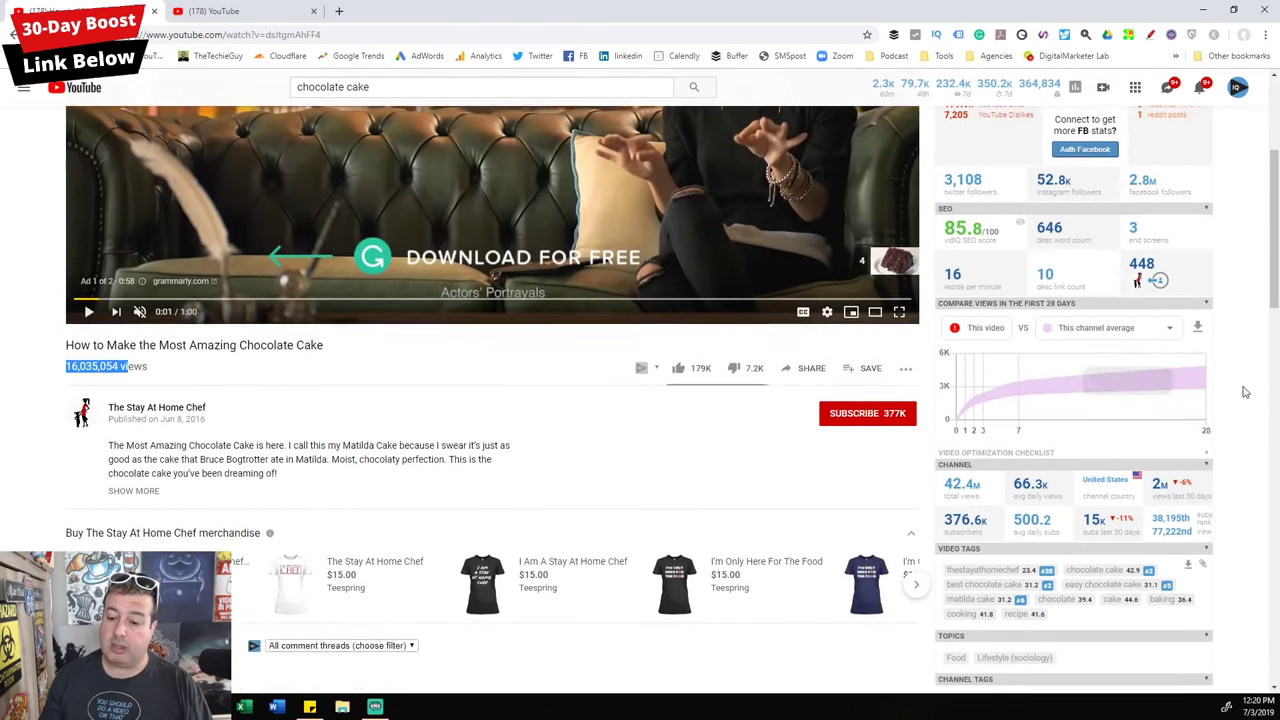
scroll(1245, 392, down, 4)
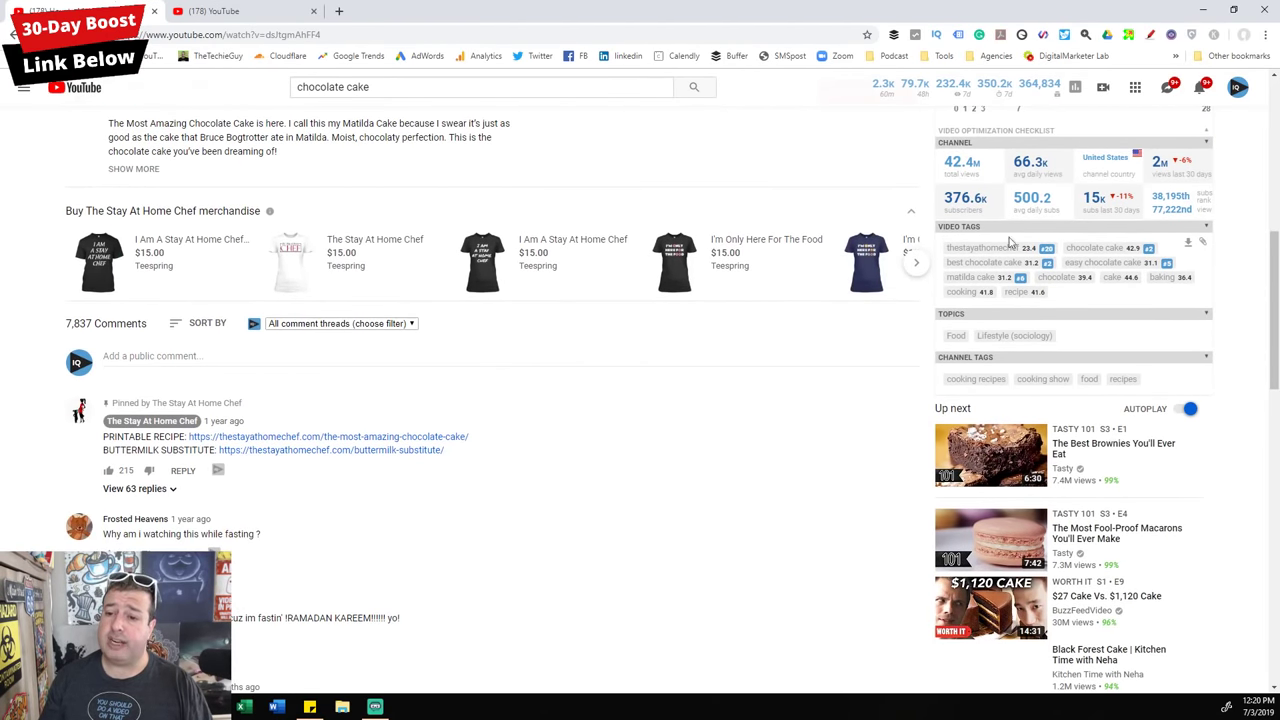
mouse_move(1020, 280)
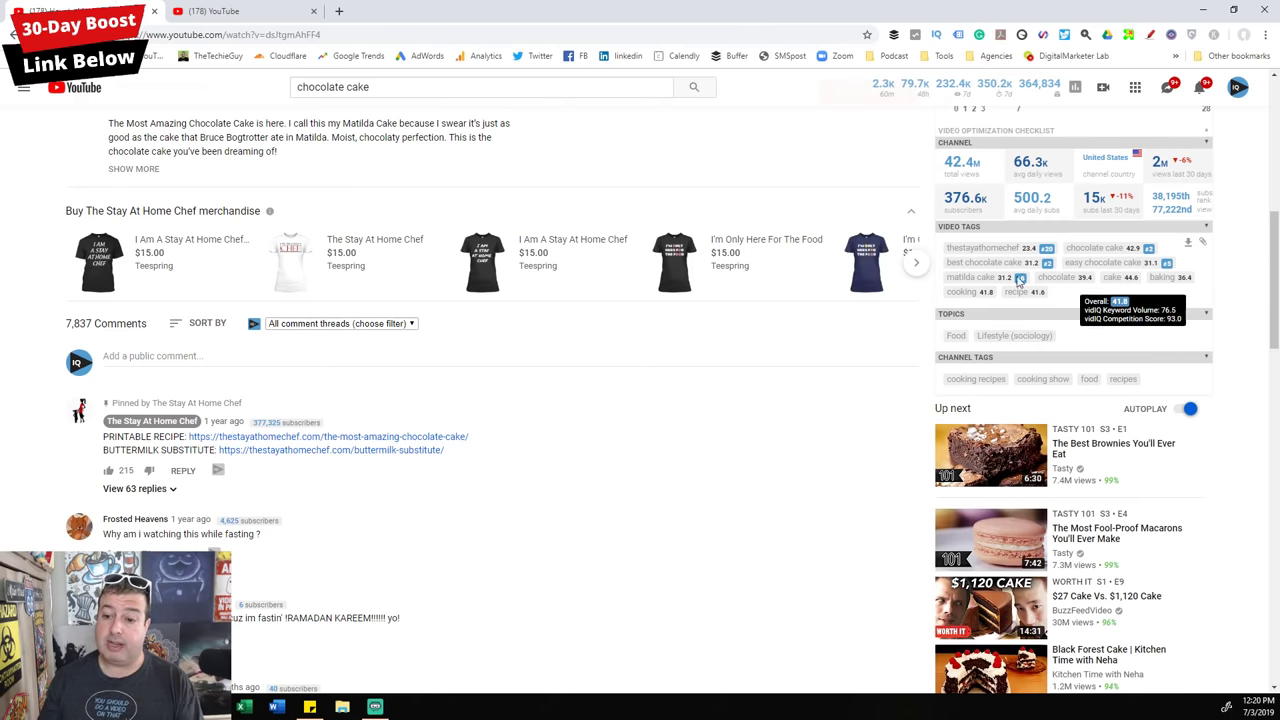
mouse_move(1128, 287)
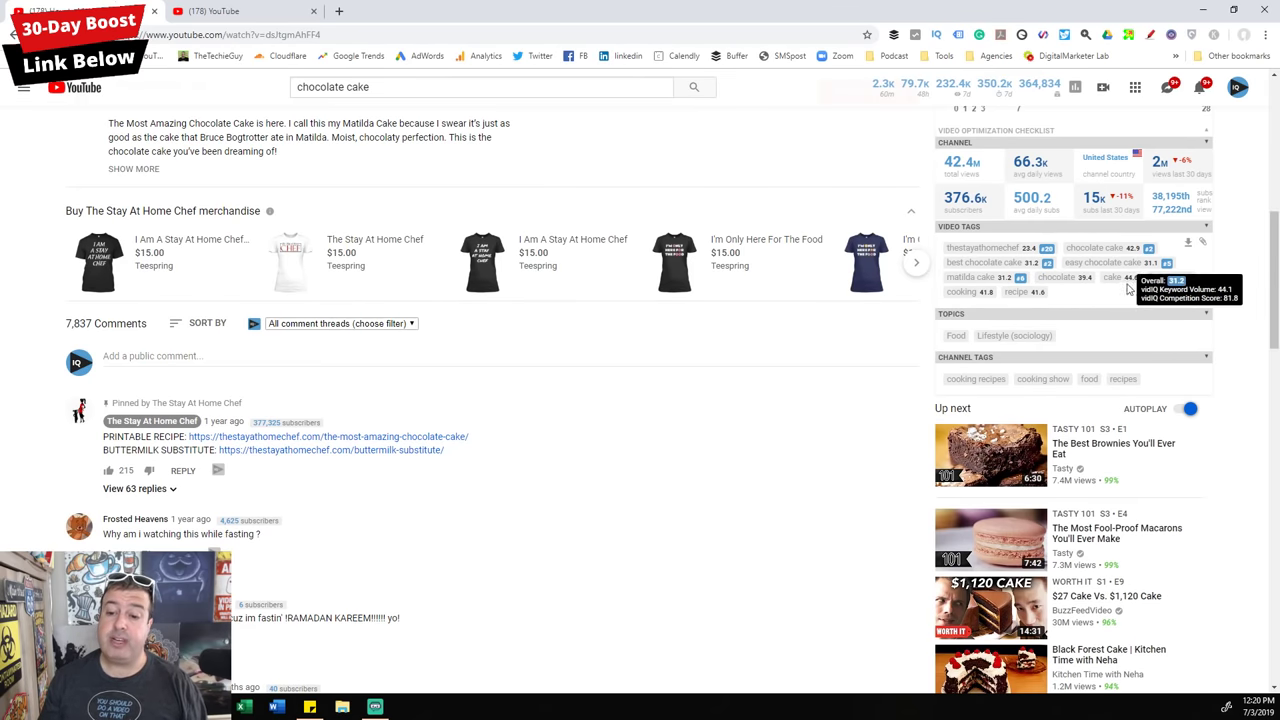
mouse_move(1133, 262)
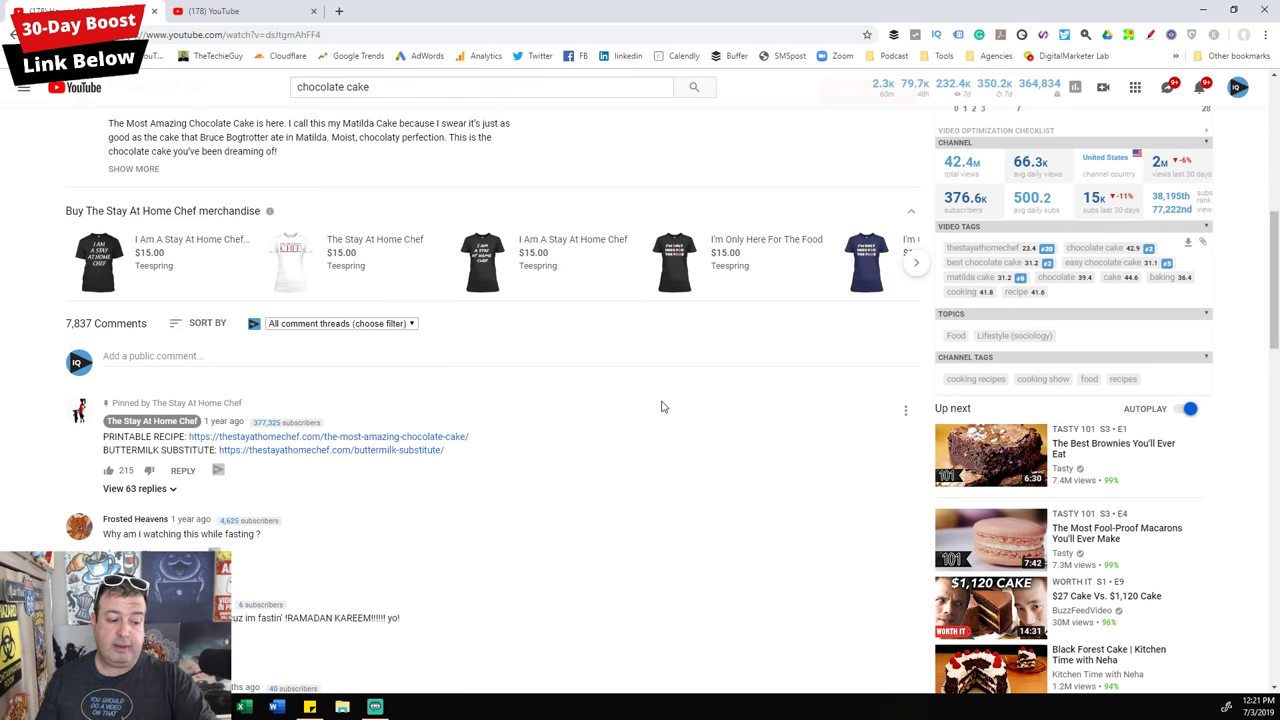
scroll(750, 440, up, 2)
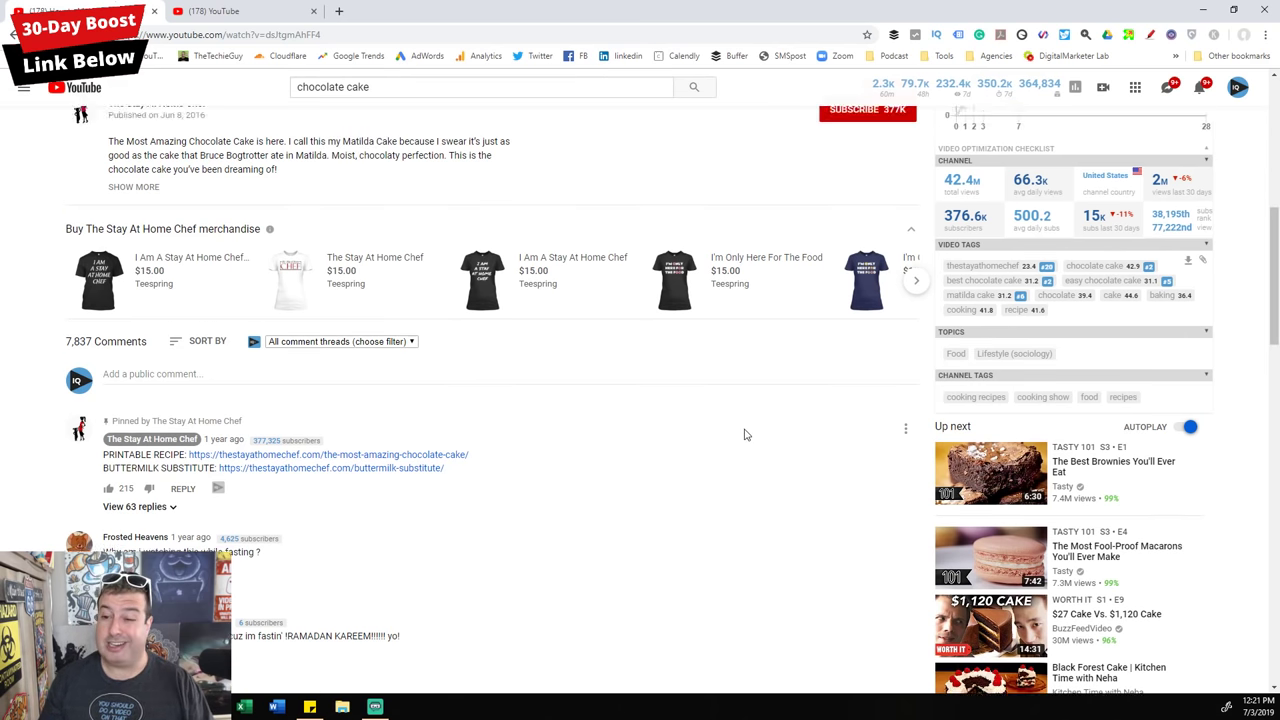
scroll(744, 434, up, 7)
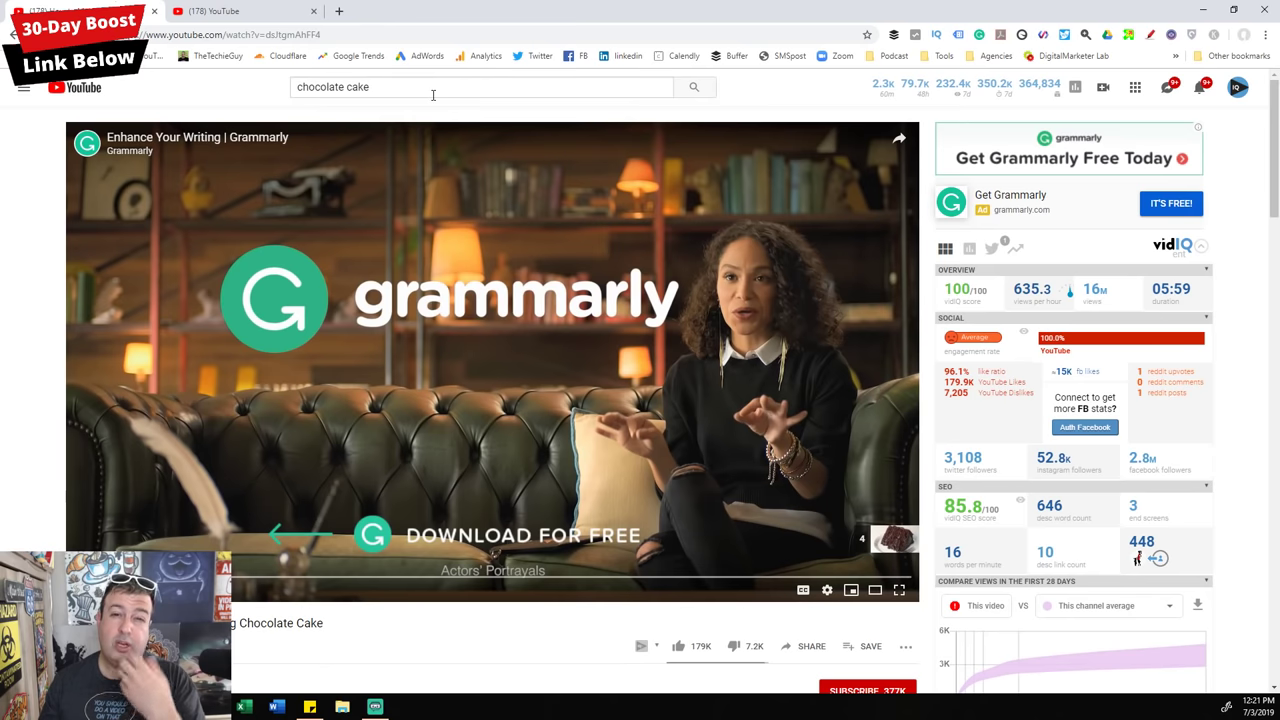
Step: Switch to the edit page of "How to Make Custom Thumbnails - The Essentials!" and highlight "Custom Thumbnails" in the title
key(alt+Left)
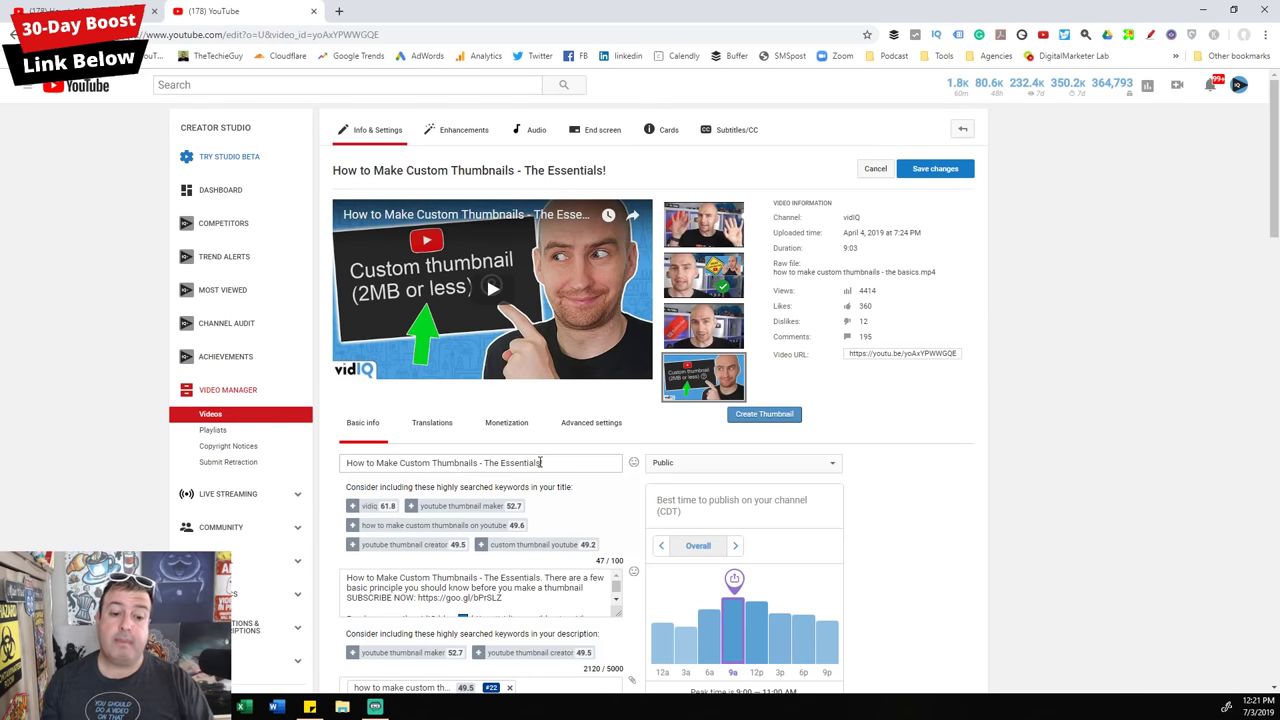
click(558, 460)
drag(558, 460, 332, 463)
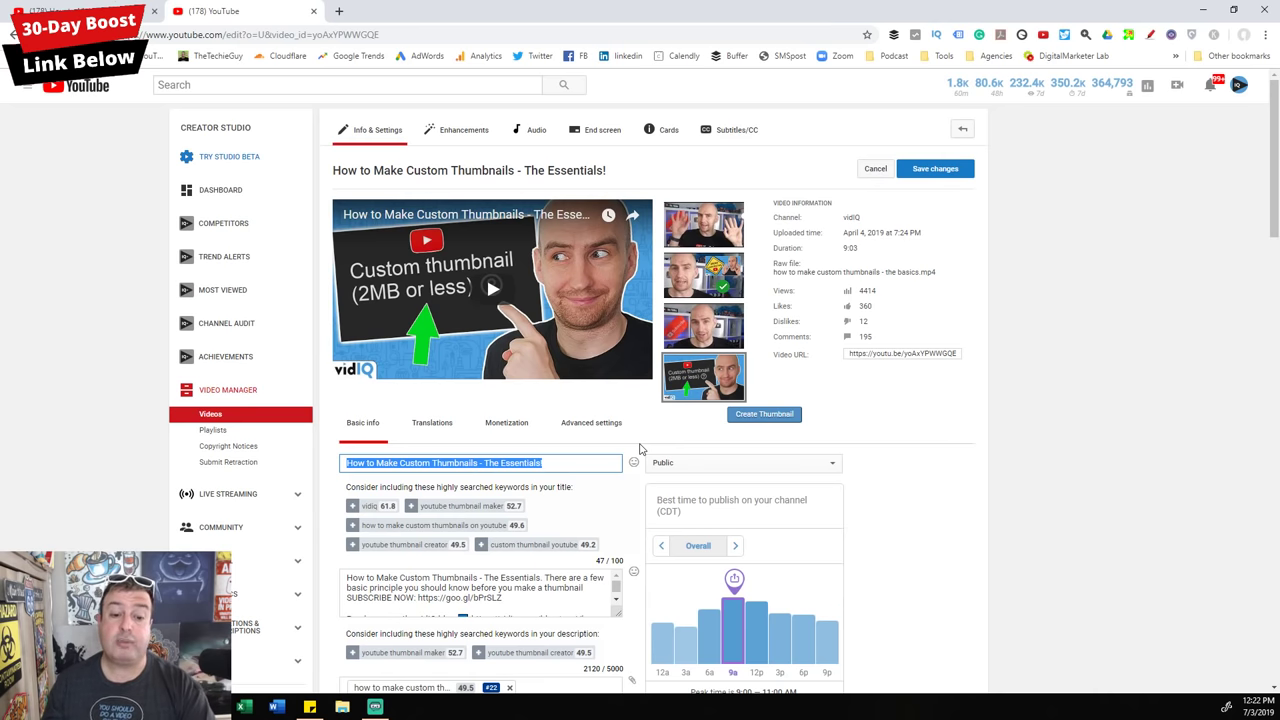
click(405, 462)
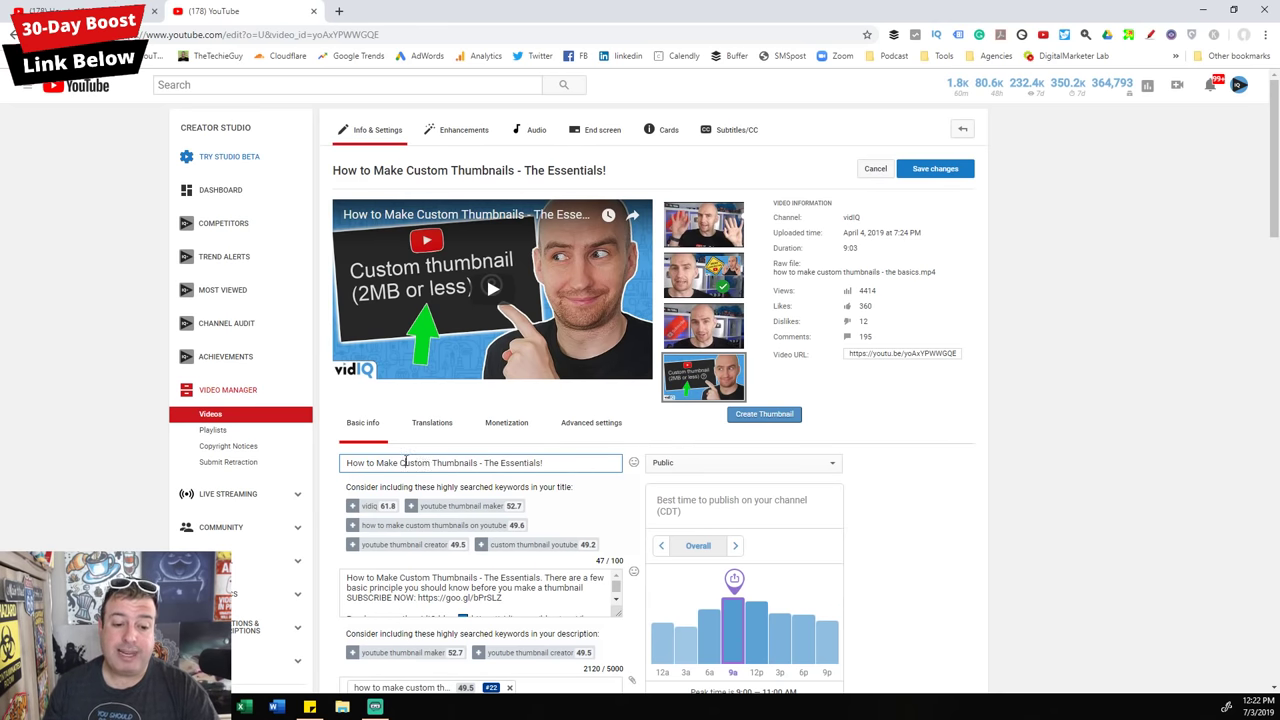
drag(398, 462, 480, 463)
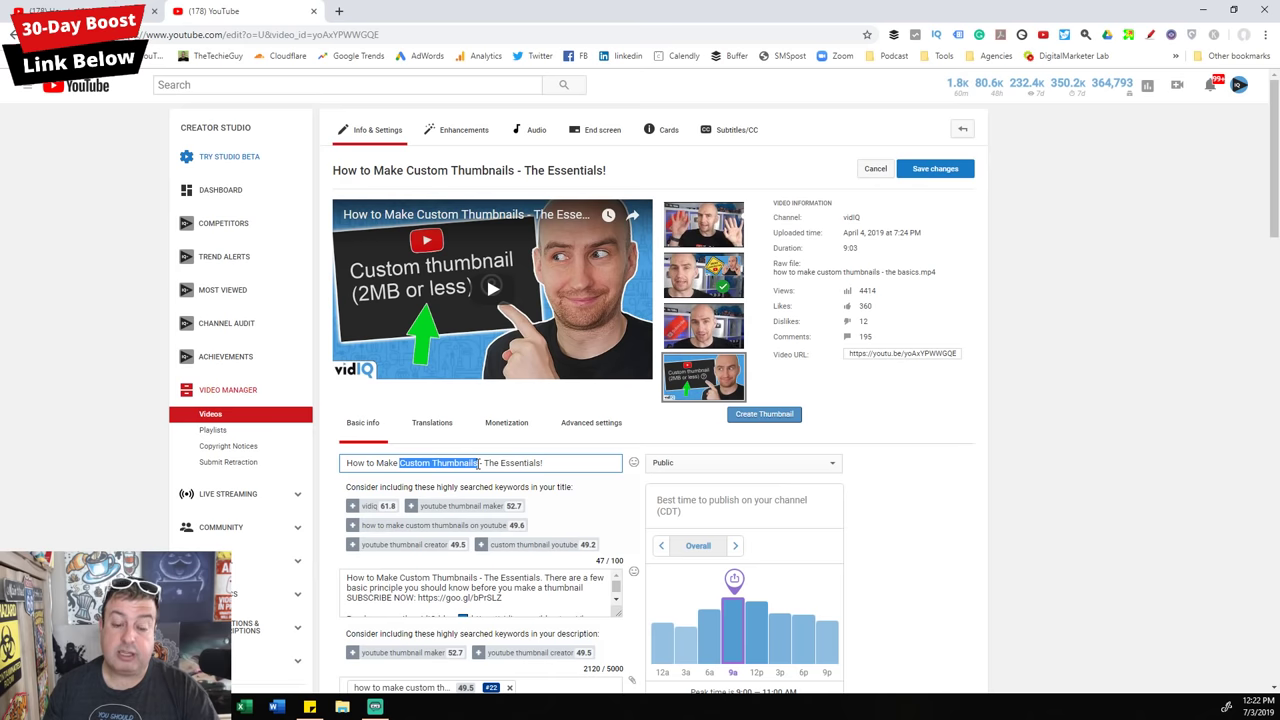
Step: Enlarge the video's description box, highlight the title phrase in its first line, and read further down the description
scroll(607, 499, down, 2)
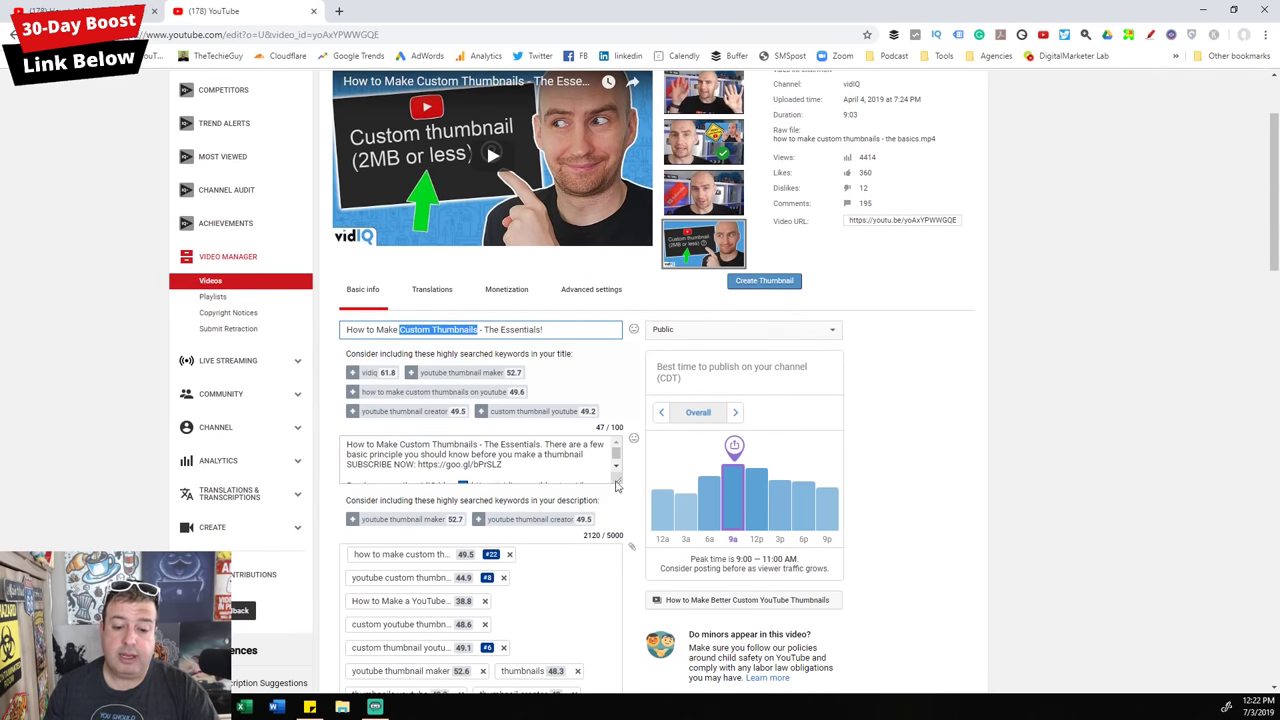
drag(616, 485, 616, 596)
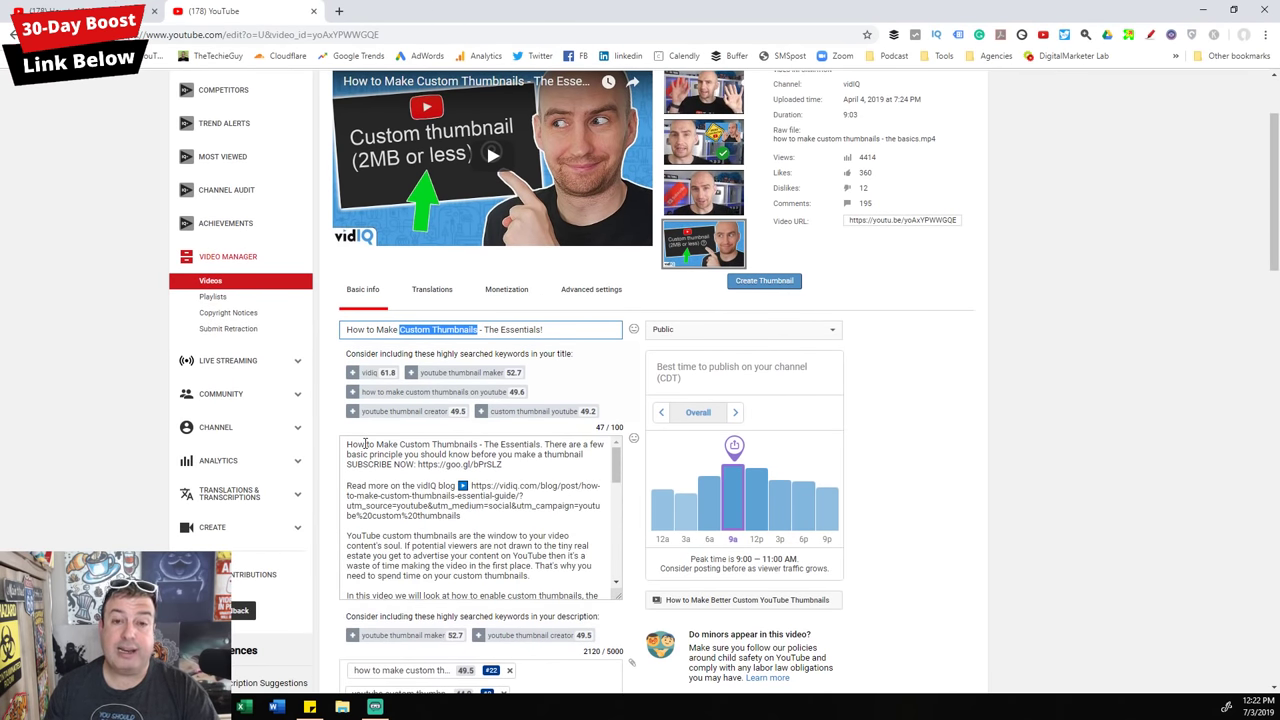
drag(366, 443, 470, 444)
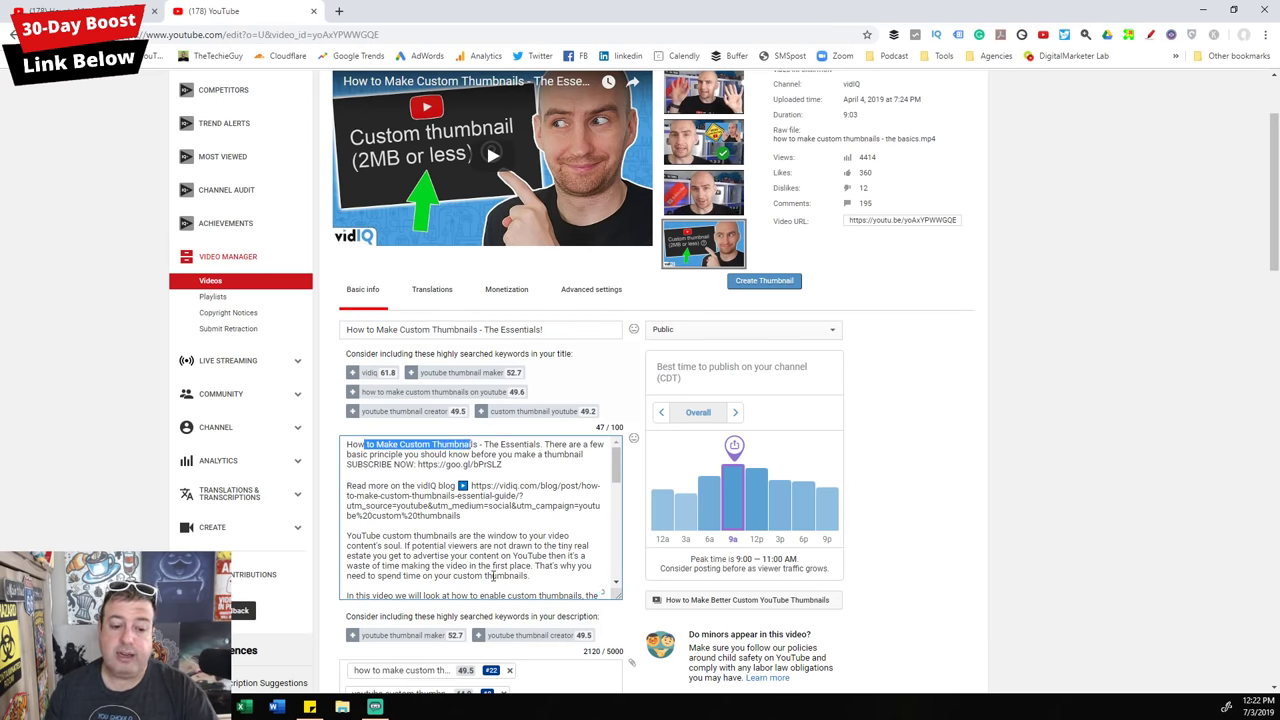
mouse_move(616, 462)
mouse_down()
mouse_move(614, 494)
mouse_move(612, 467)
mouse_up()
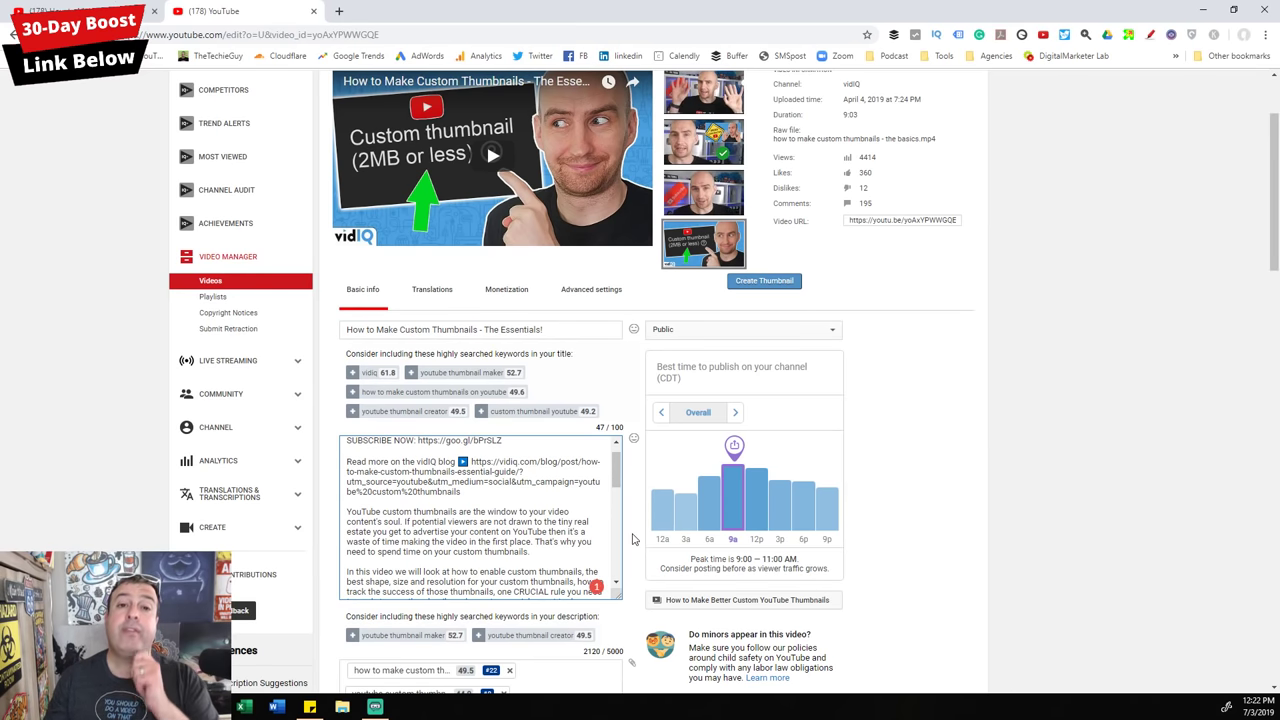
Step: Review the video's tag scores and add the tag "father's day" from the vidIQ autocomplete suggestions
scroll(632, 540, down, 3)
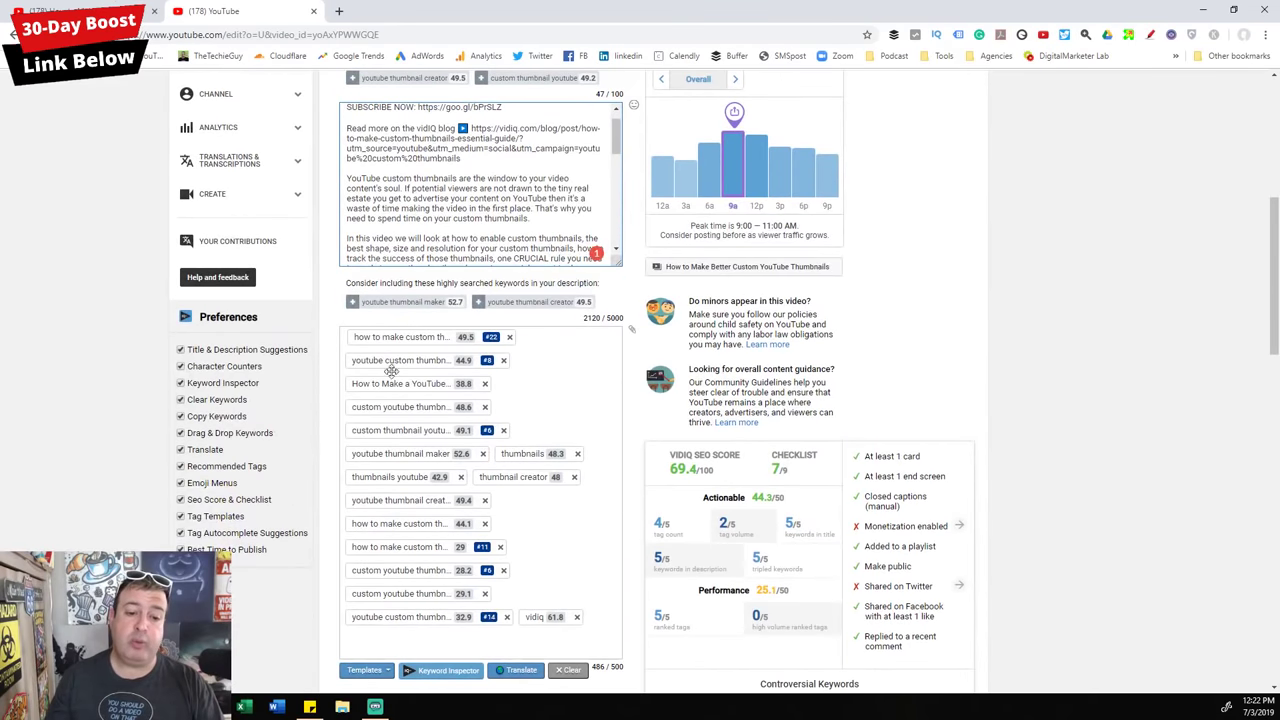
mouse_move(457, 572)
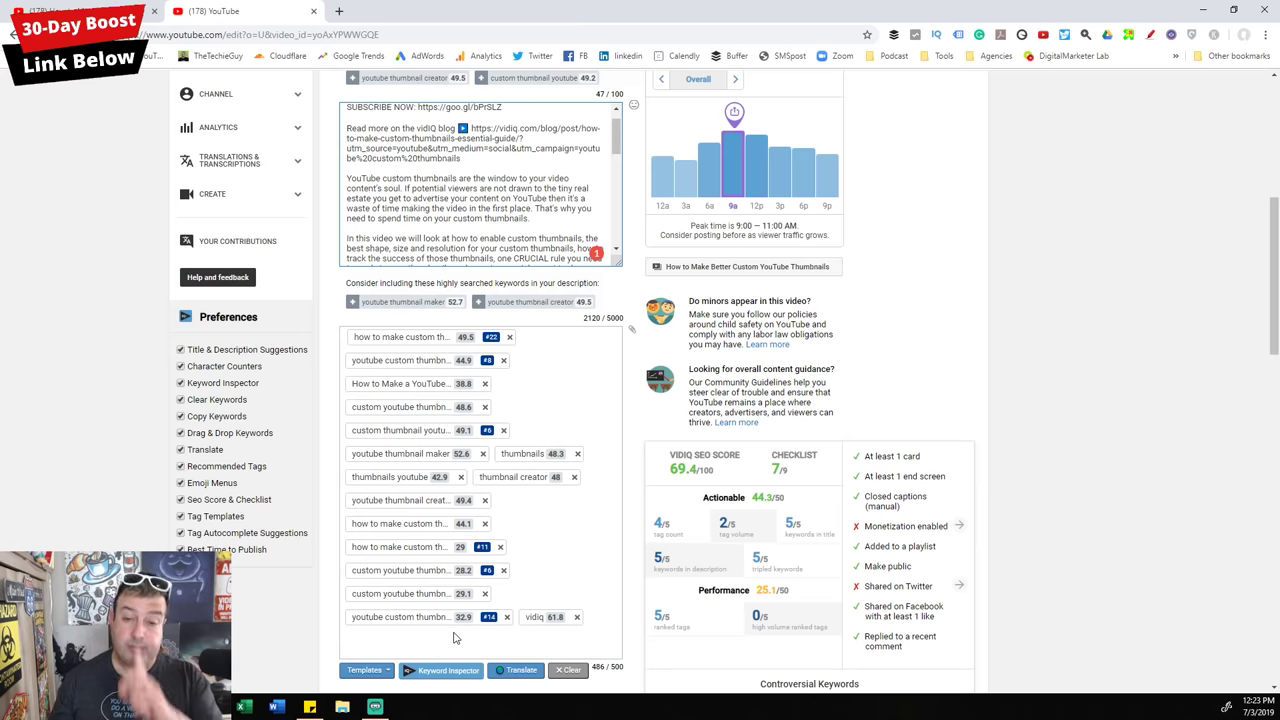
scroll(452, 638, down, 3)
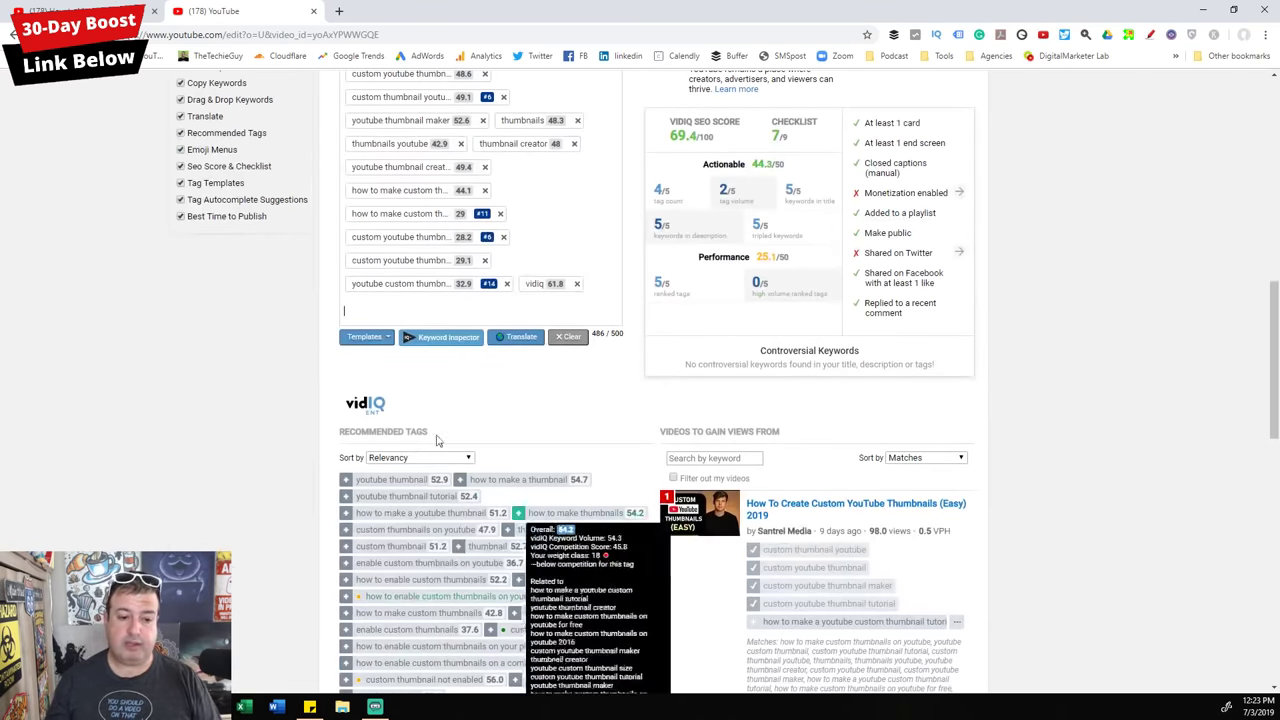
click(378, 312)
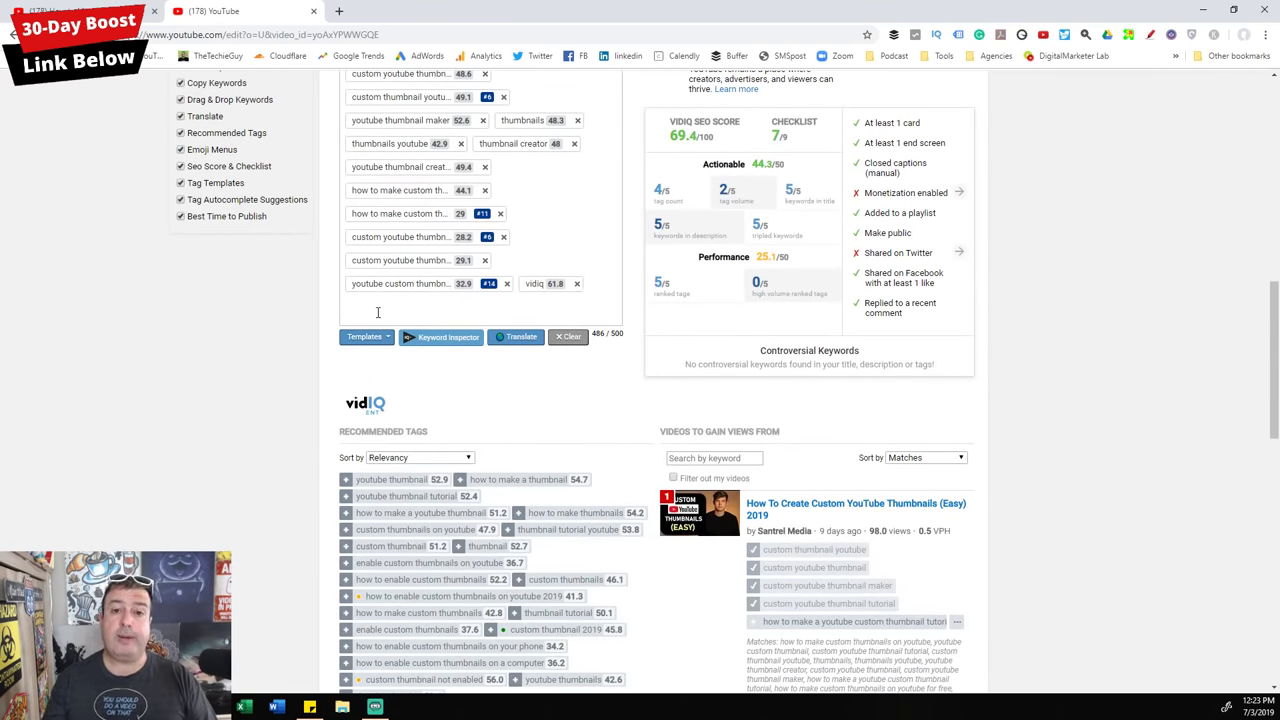
text(father)
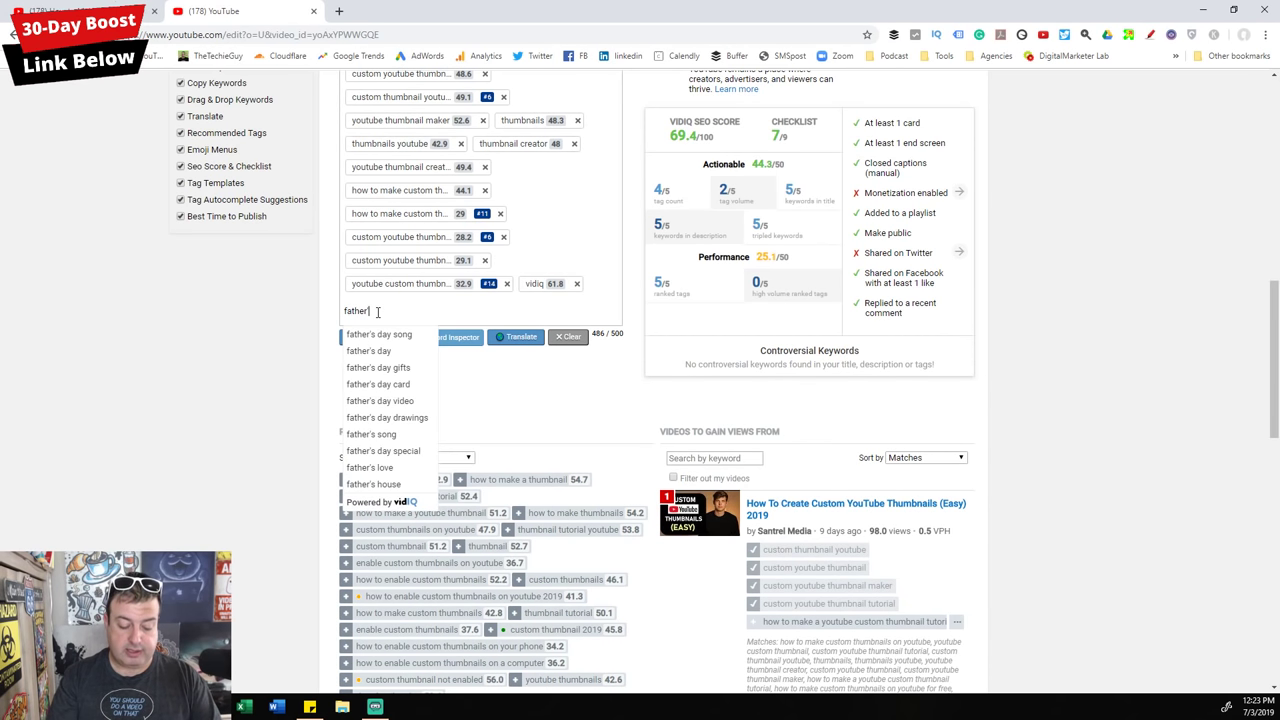
text('s da)
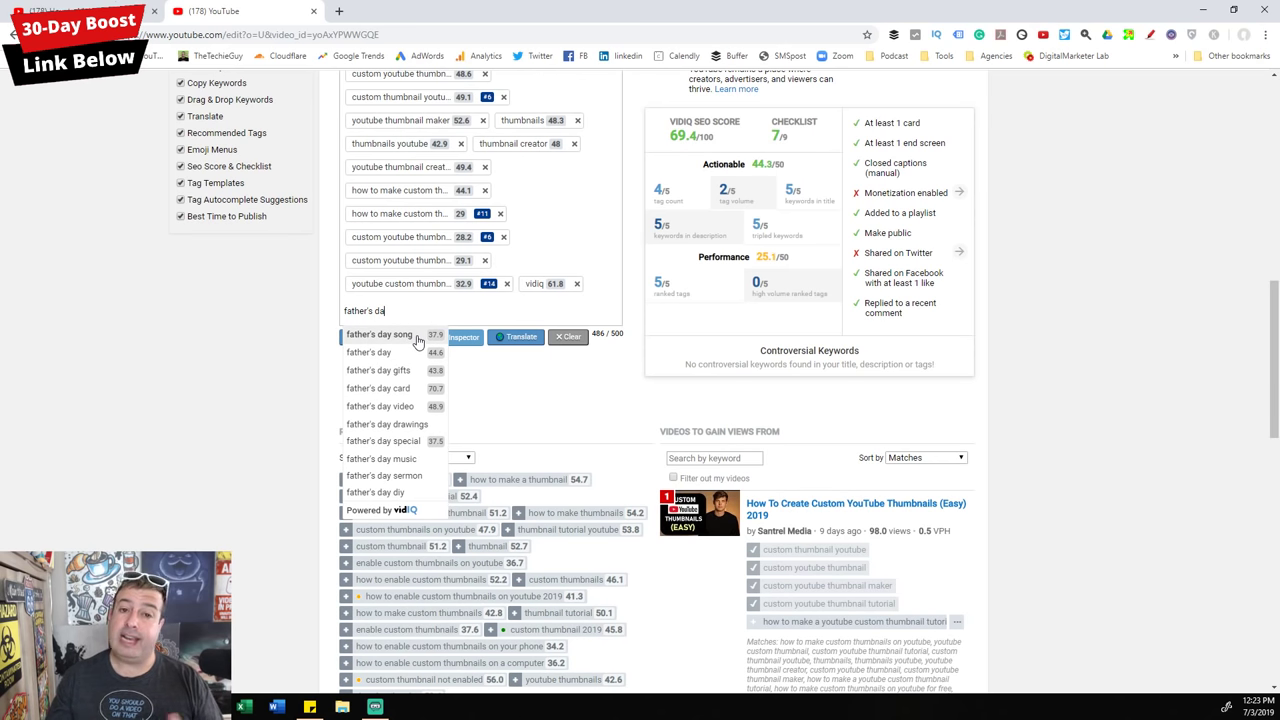
mouse_move(433, 365)
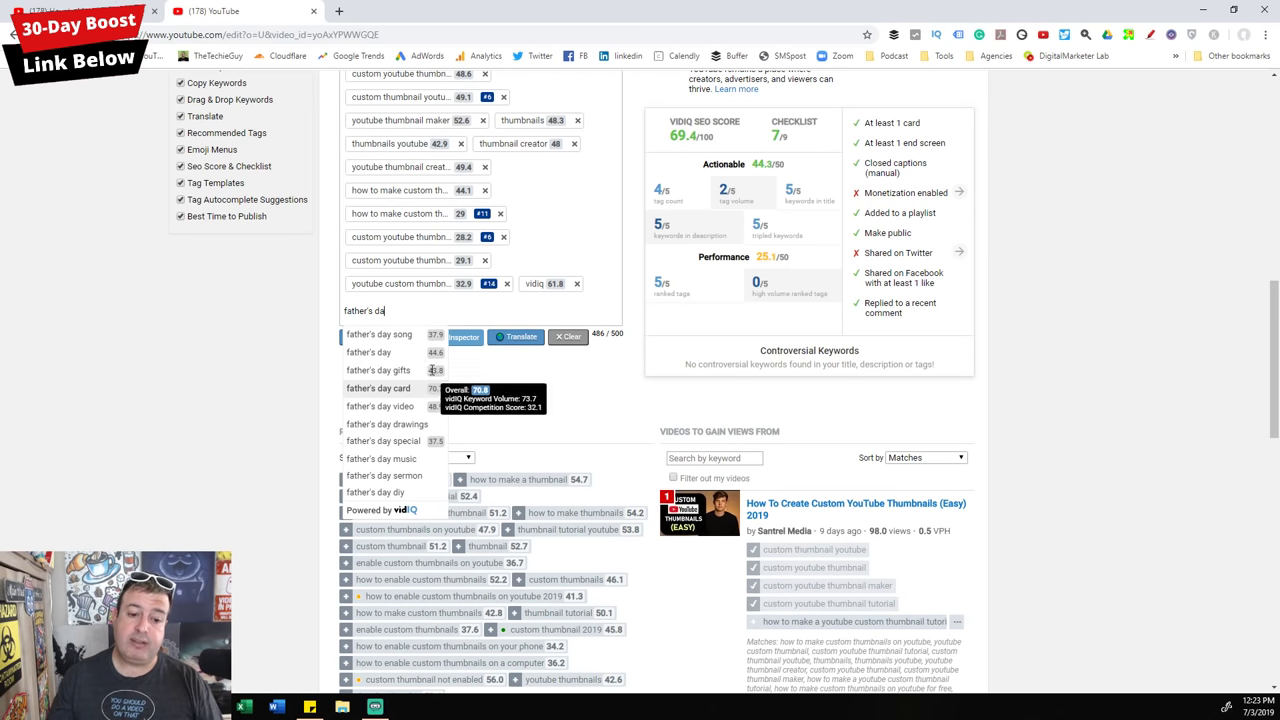
click(370, 352)
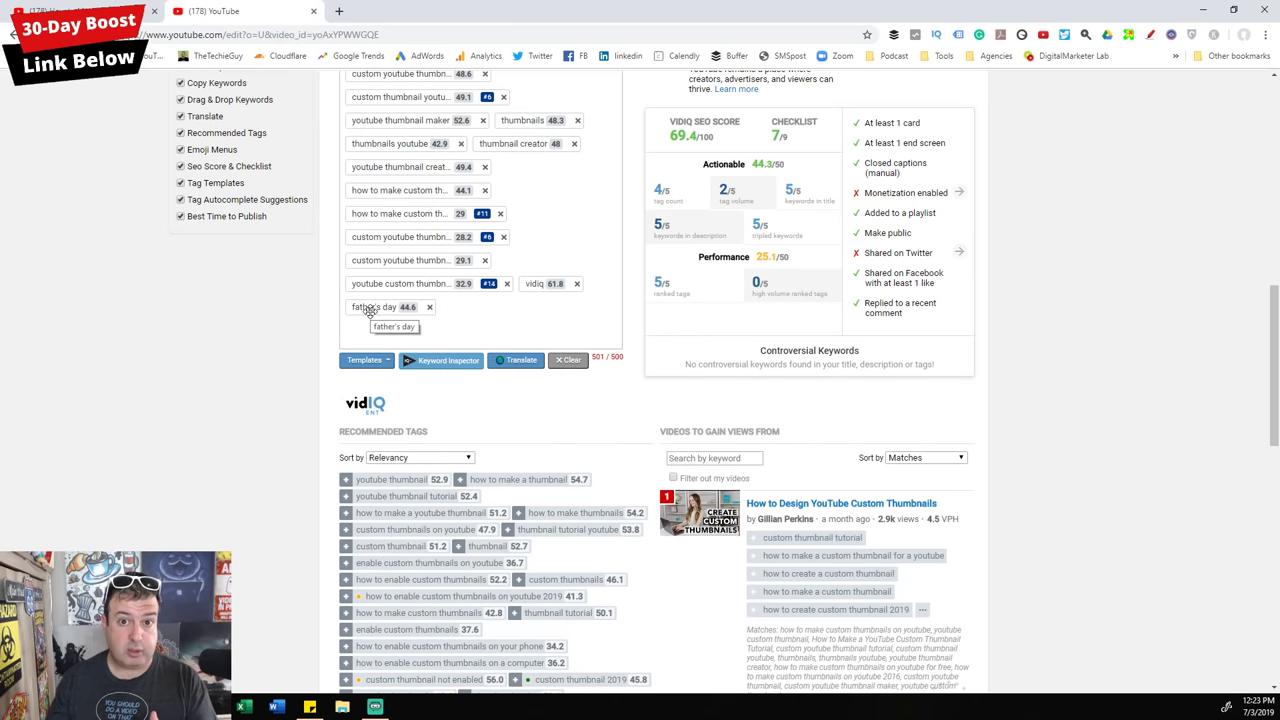
Step: Inspect the "father's day" tag in vidIQ, comparing its interest over time for All Time and Last 30 Days
click(384, 305)
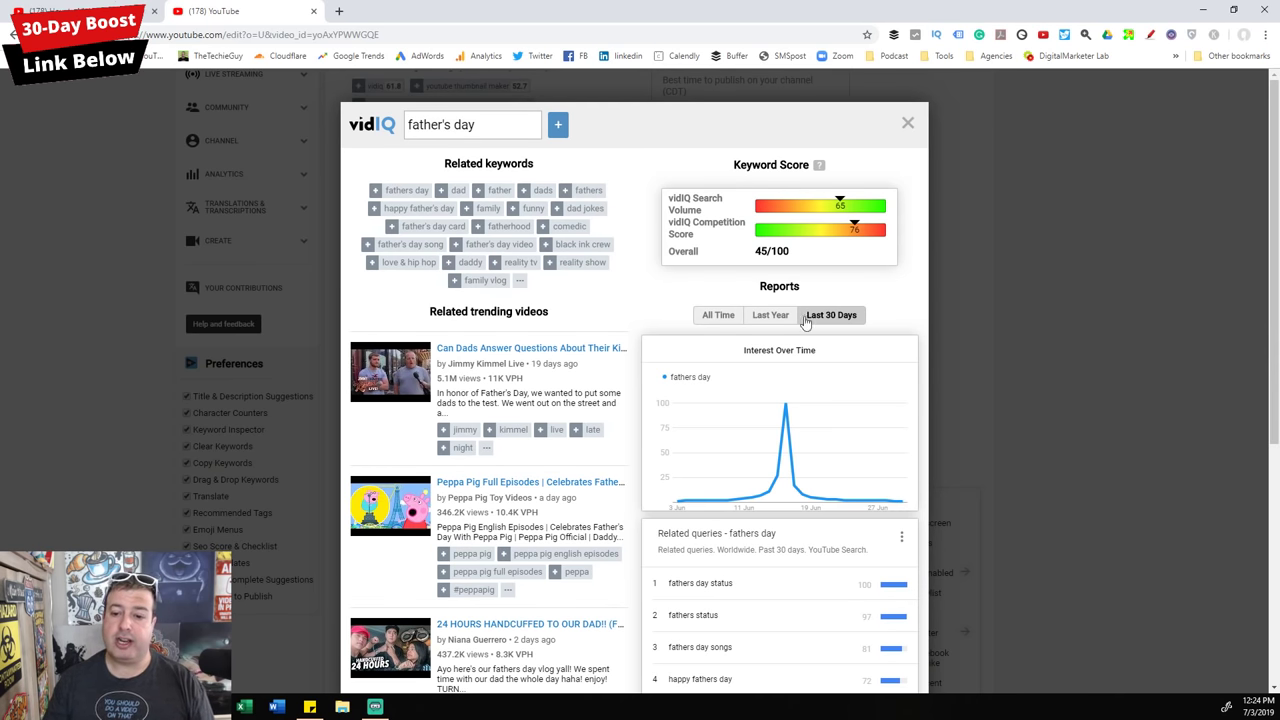
click(727, 316)
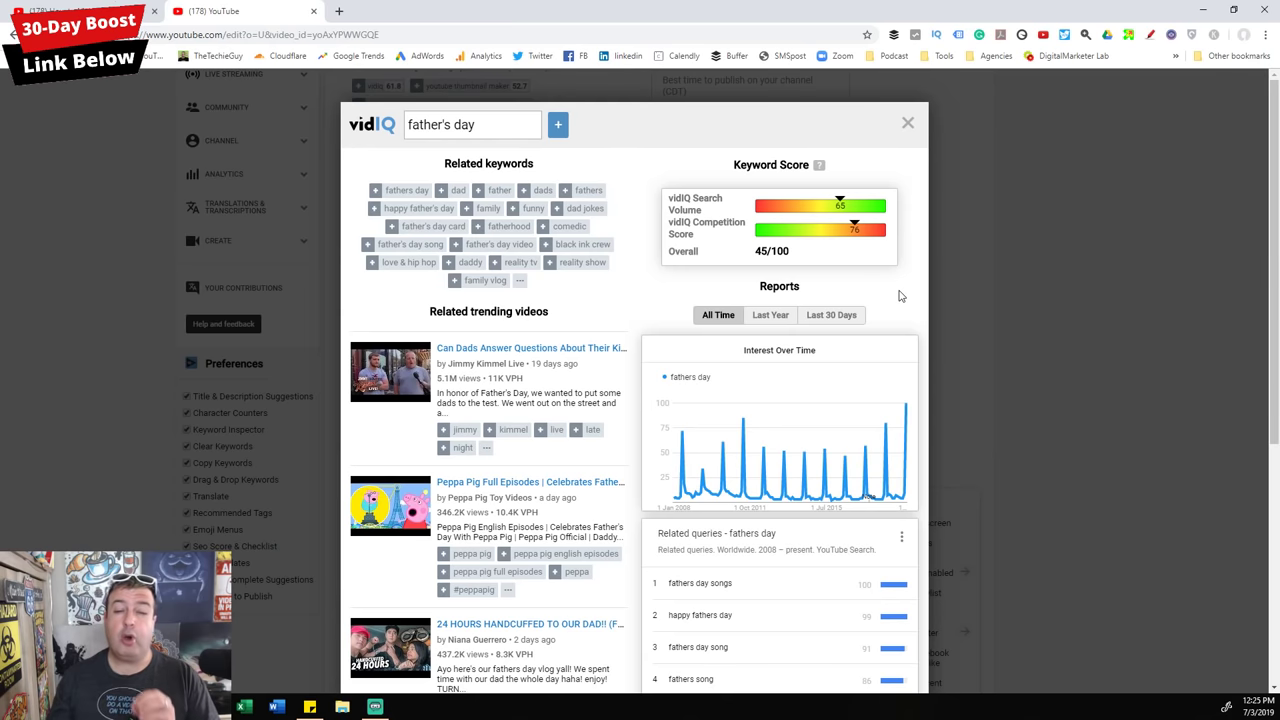
click(822, 315)
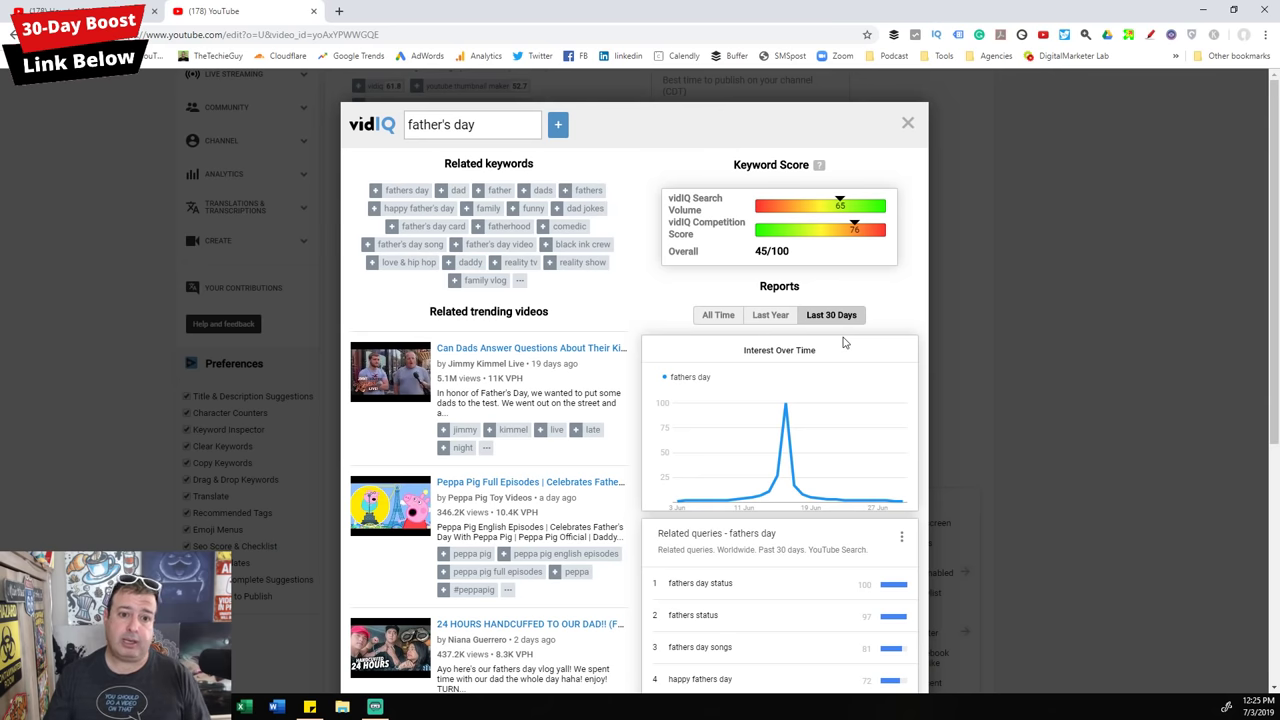
Step: Search the vidIQ keyword inspector for "4th july"
drag(481, 124, 390, 121)
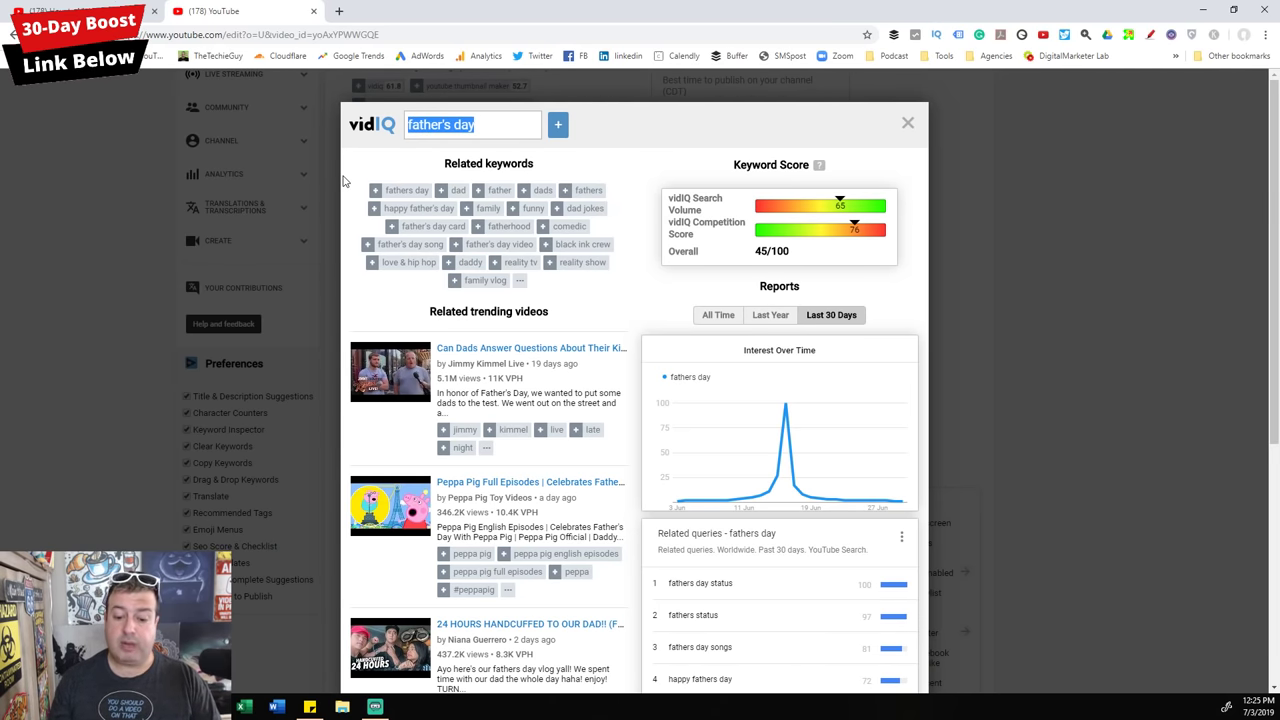
text(ju)
key(BackSpace)
key(BackSpace)
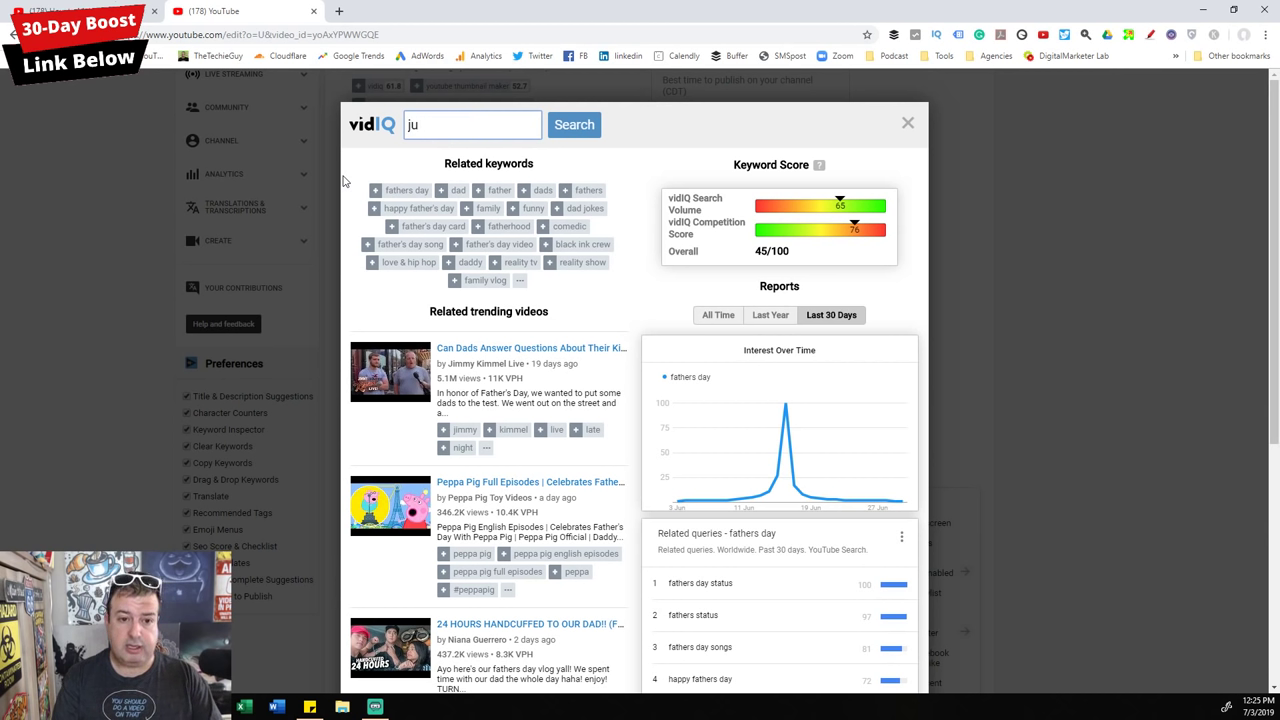
text(4th )
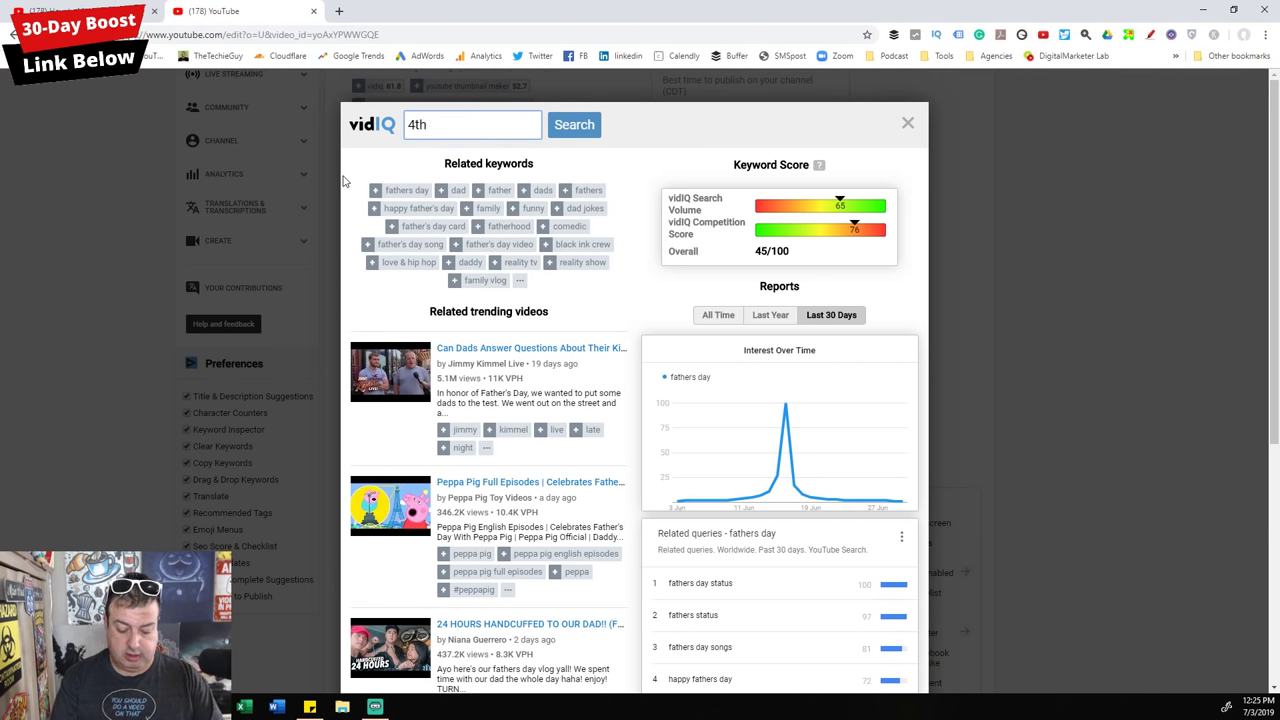
text(july)
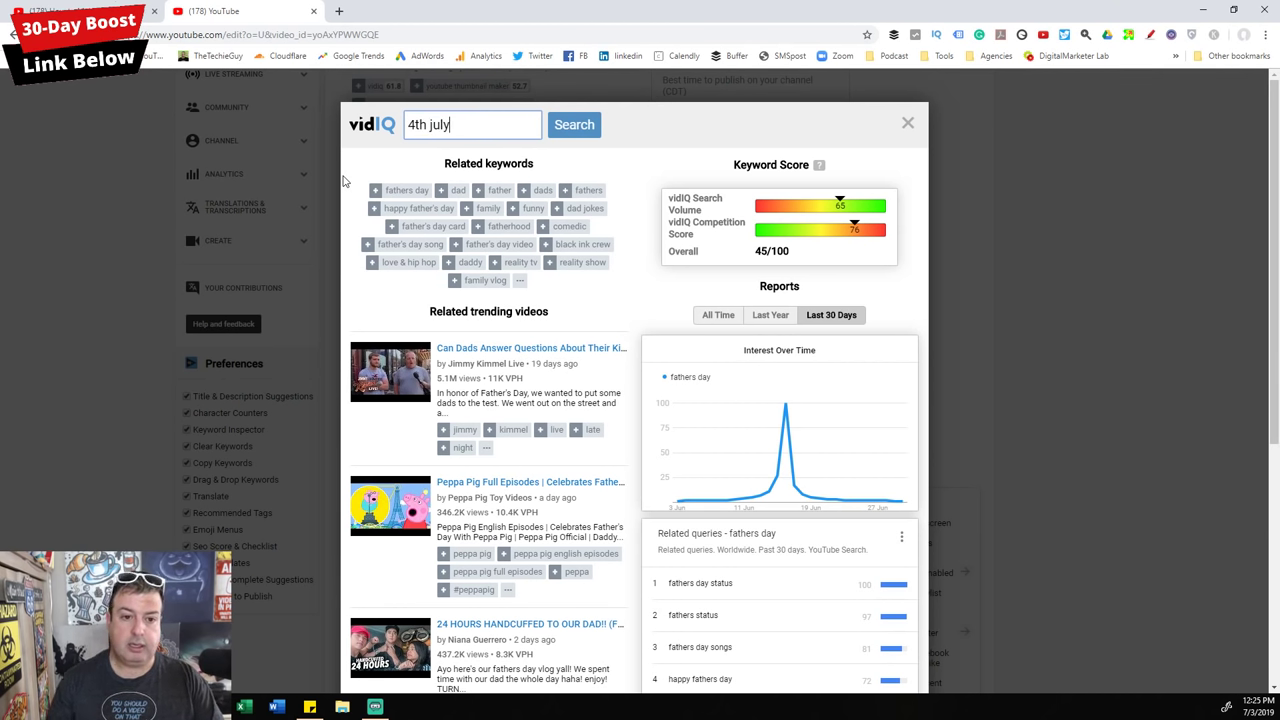
click(576, 137)
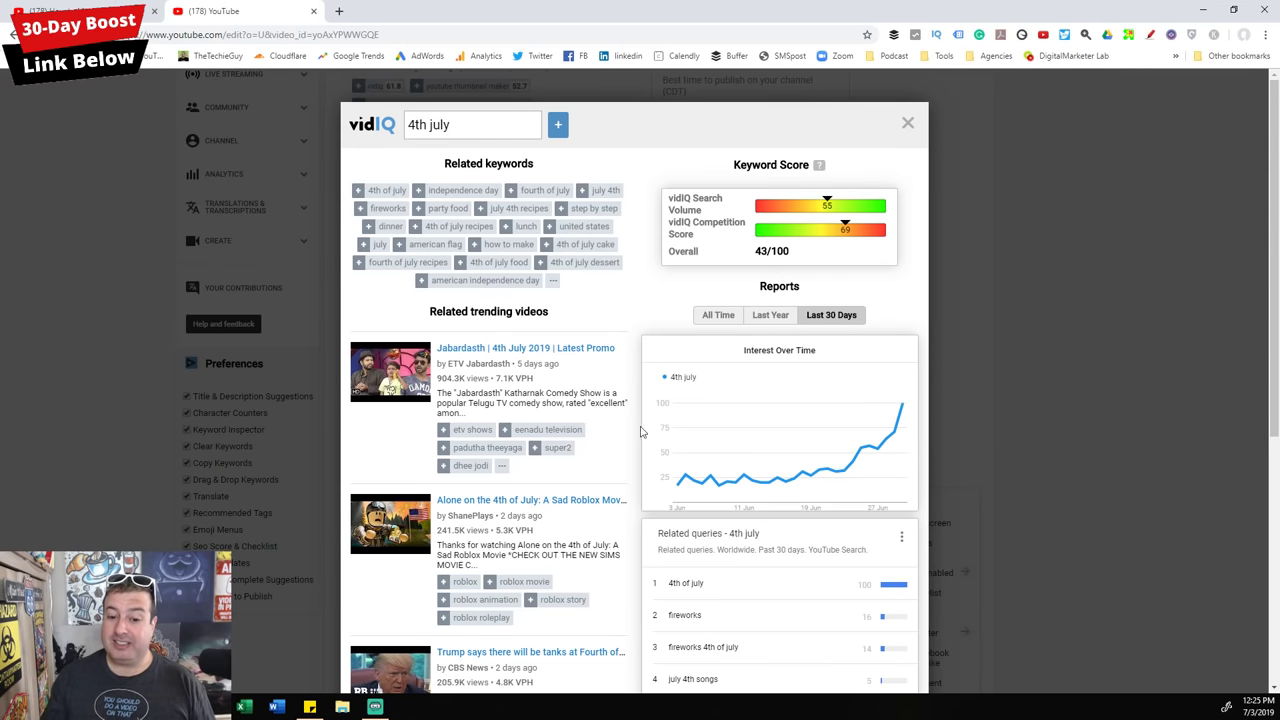
Step: Examine the interest-over-time chart for "4th july" across All Time and Last 30 Days
mouse_move(678, 484)
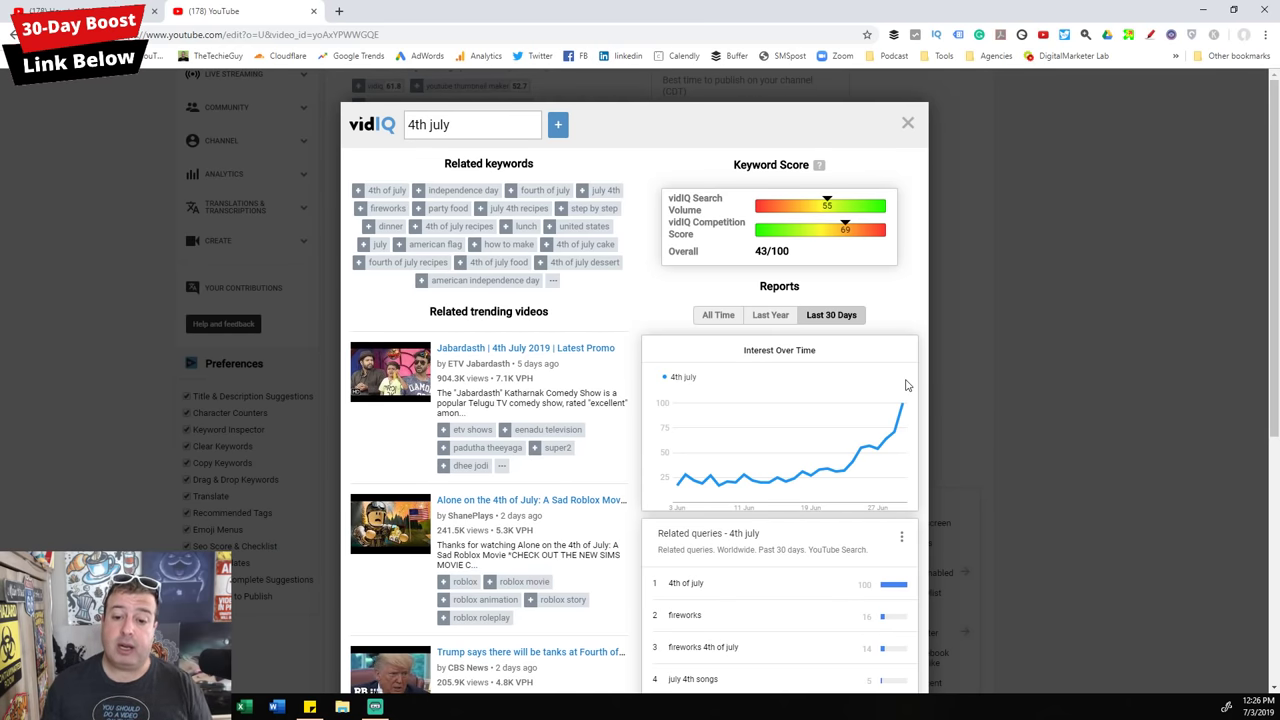
click(724, 318)
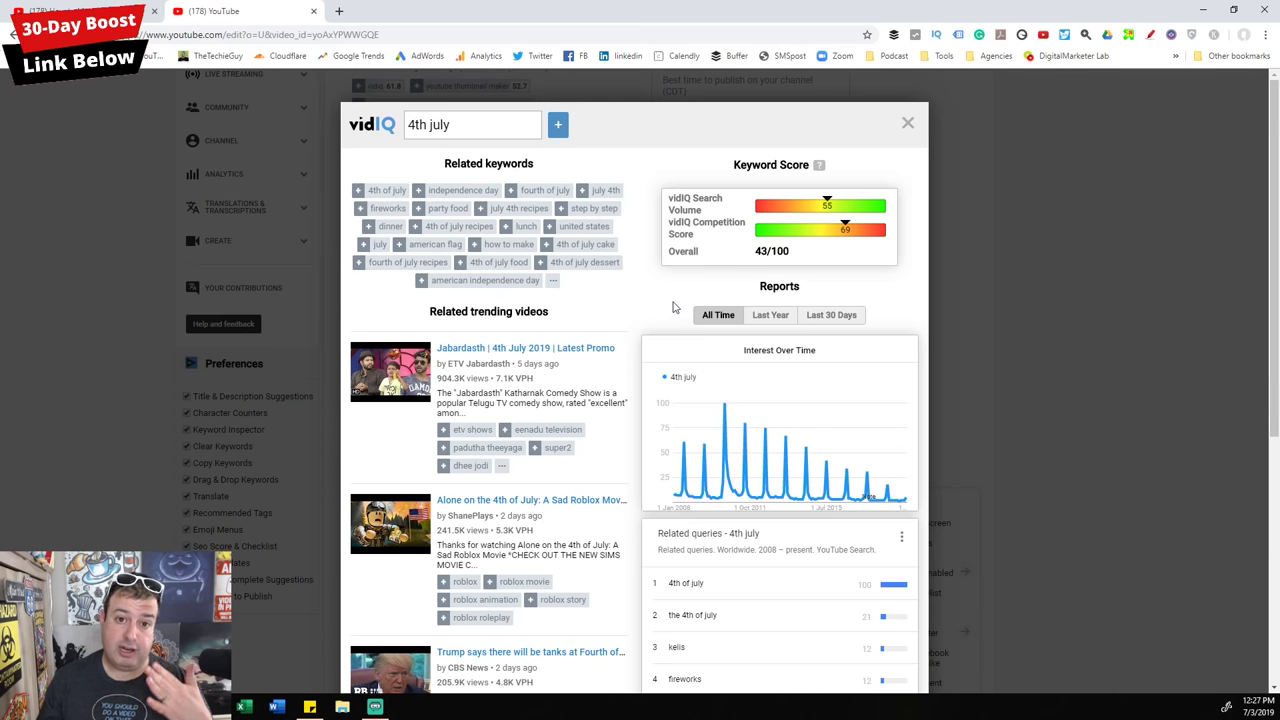
click(824, 316)
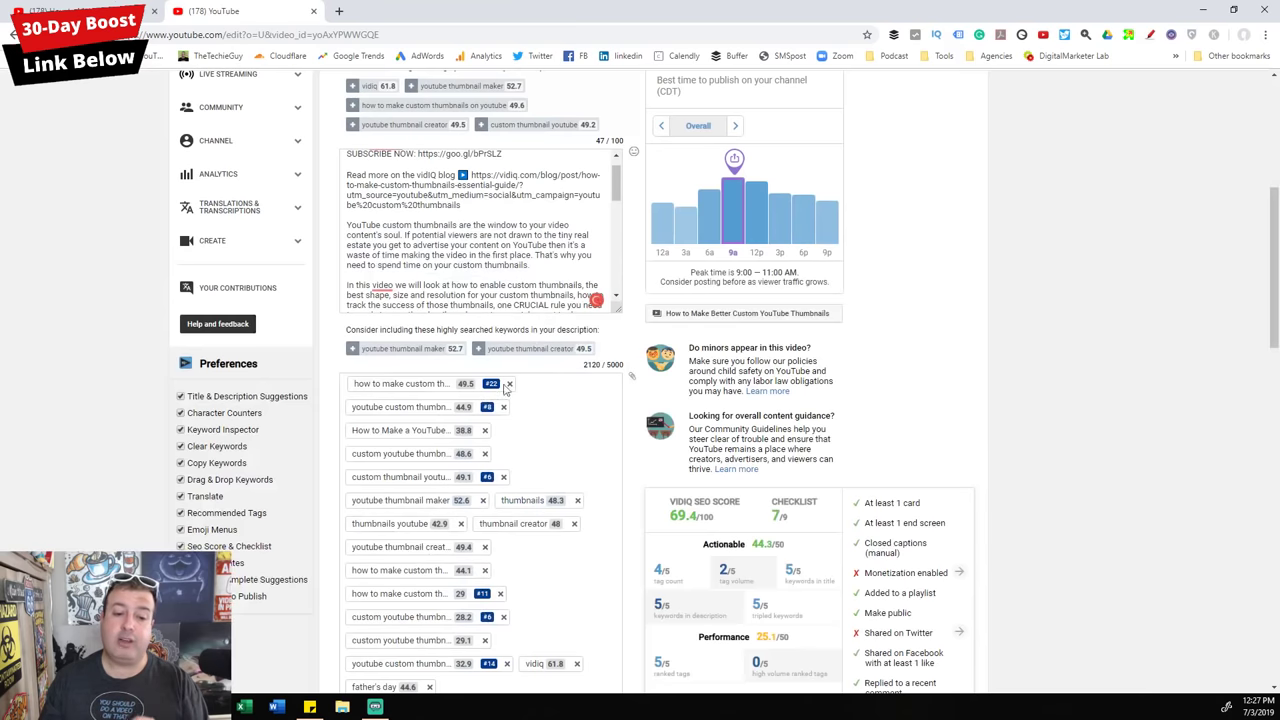
Step: Close the keyword inspector and remove the "father's day" tag from the video's tags
click(907, 123)
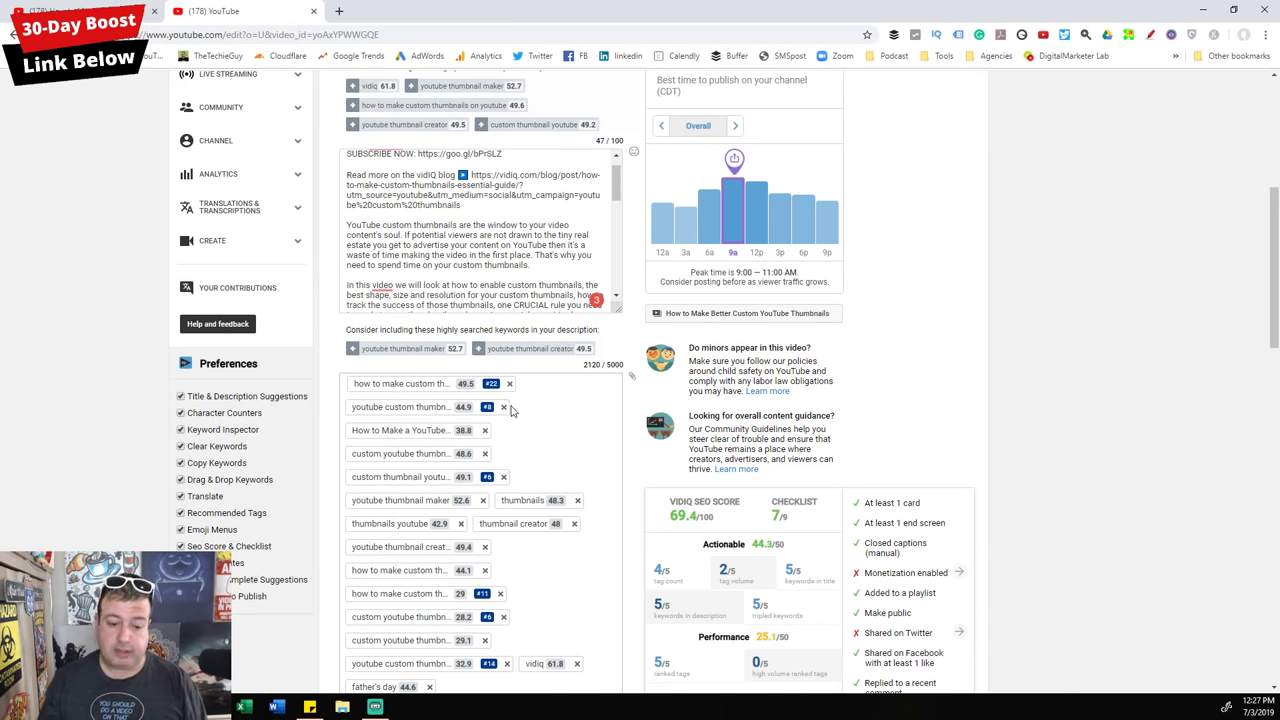
scroll(477, 497, down, 3)
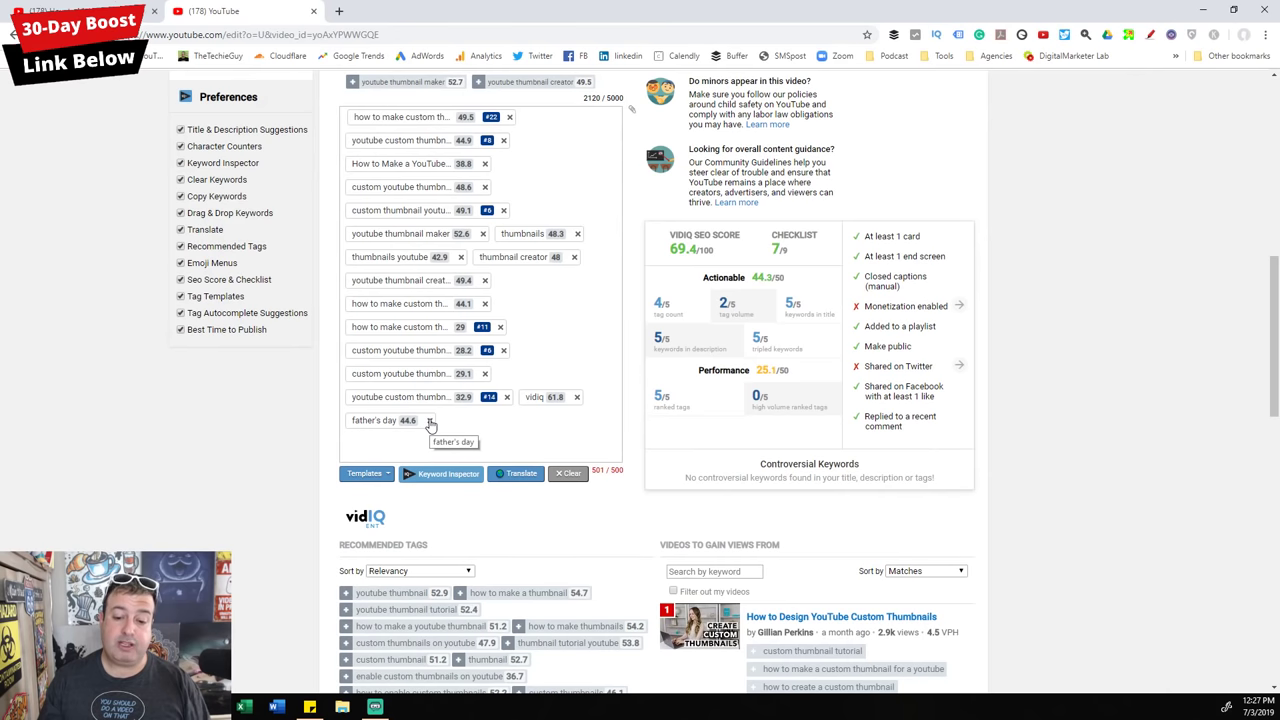
click(429, 421)
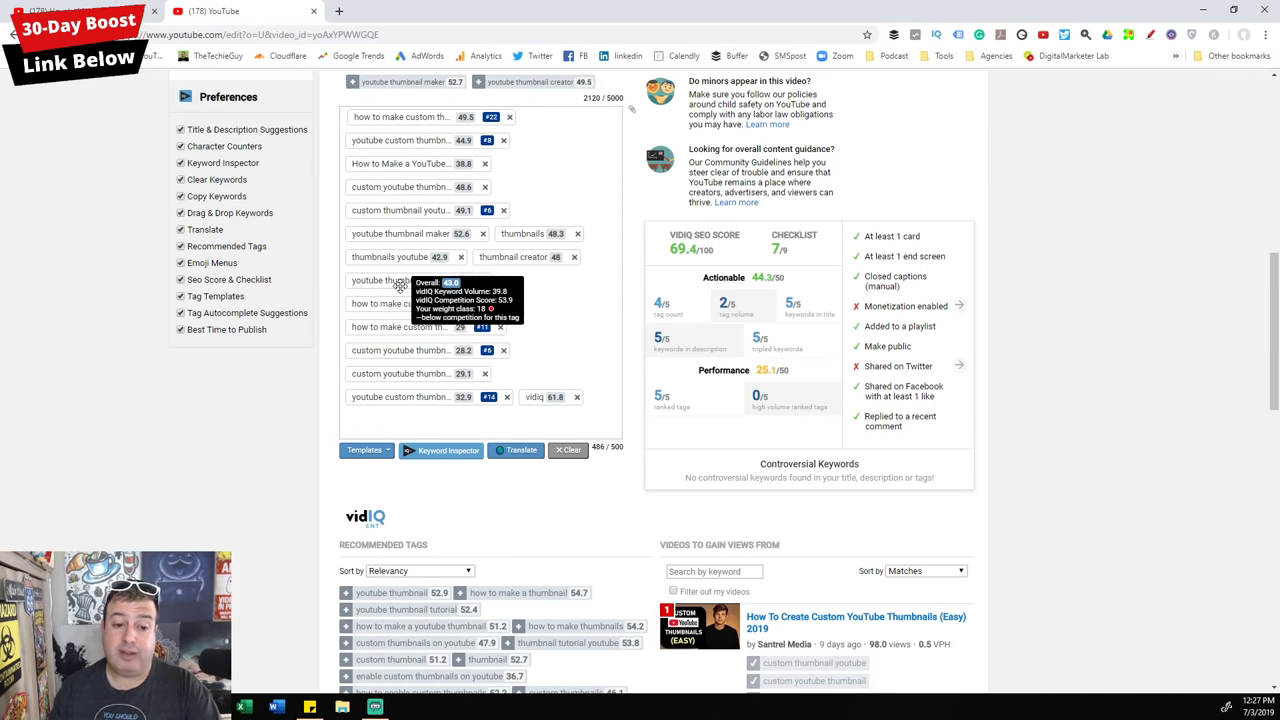
Step: Review vidIQ's Recommended Tags and the tag matches of the Videos to Gain Views From, plus the video's SEO score checklist
scroll(650, 358, down, 5)
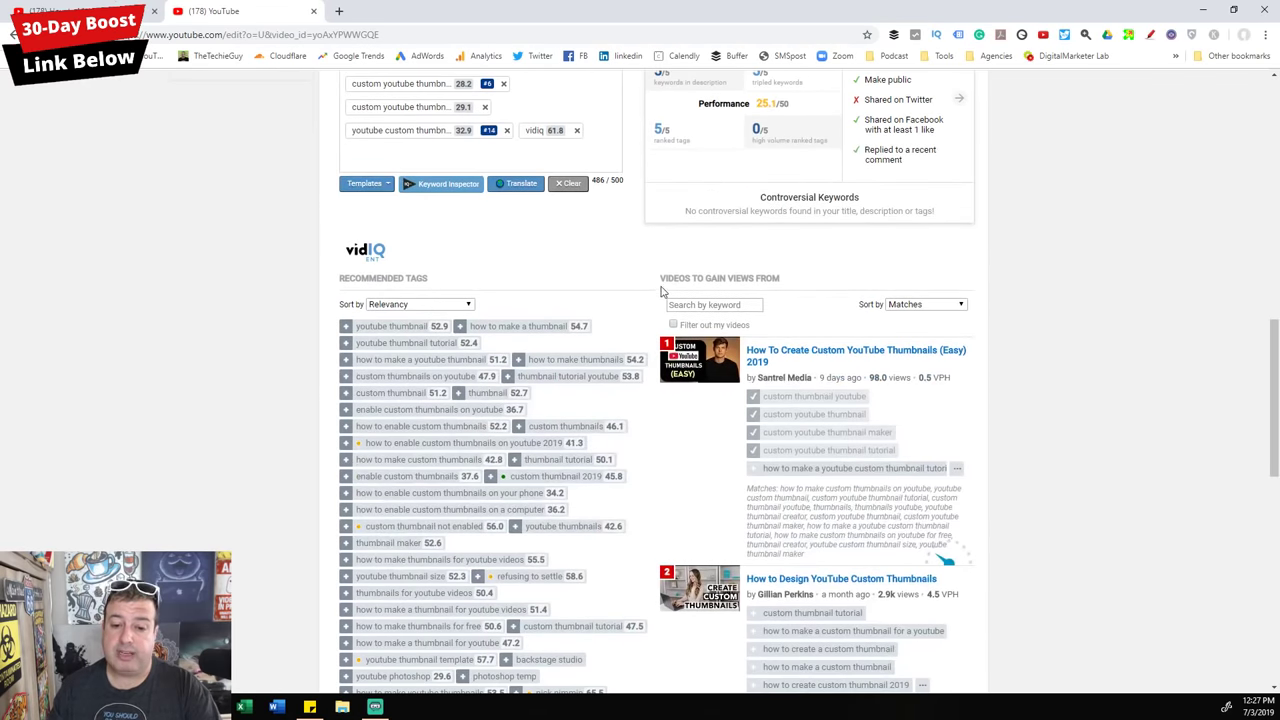
drag(663, 277, 800, 272)
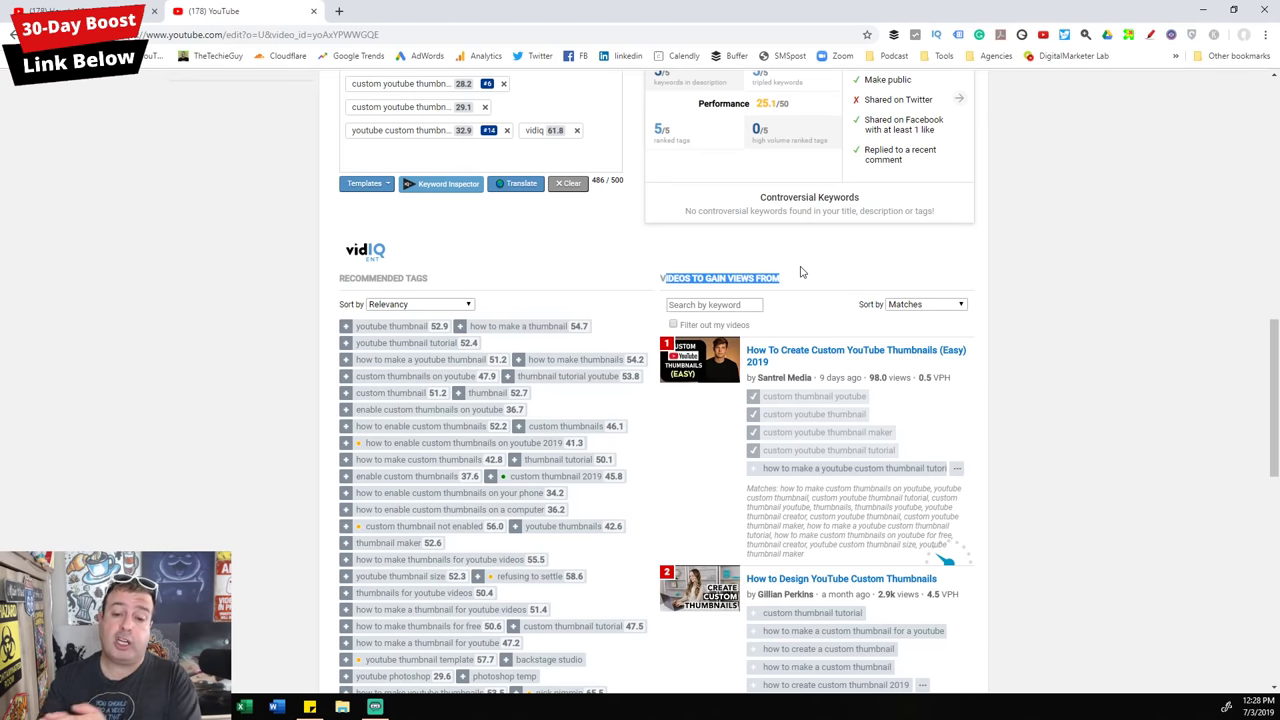
click(662, 278)
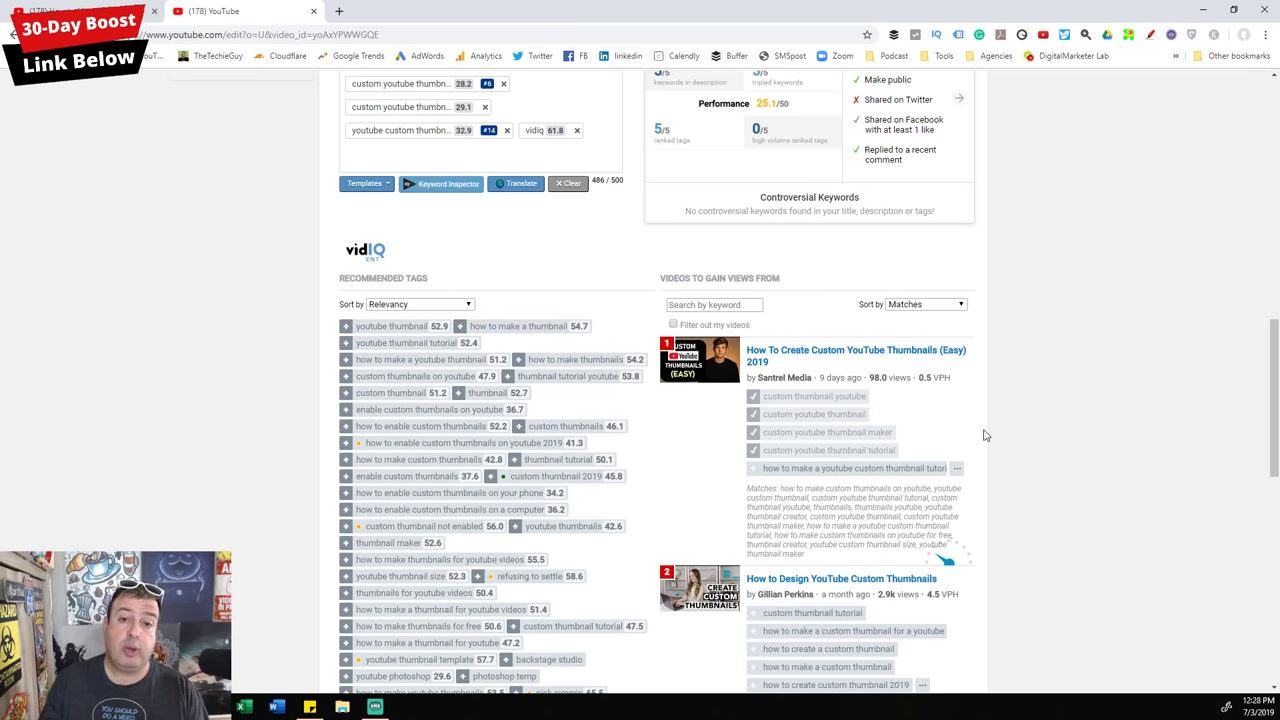
scroll(830, 350, down, 4)
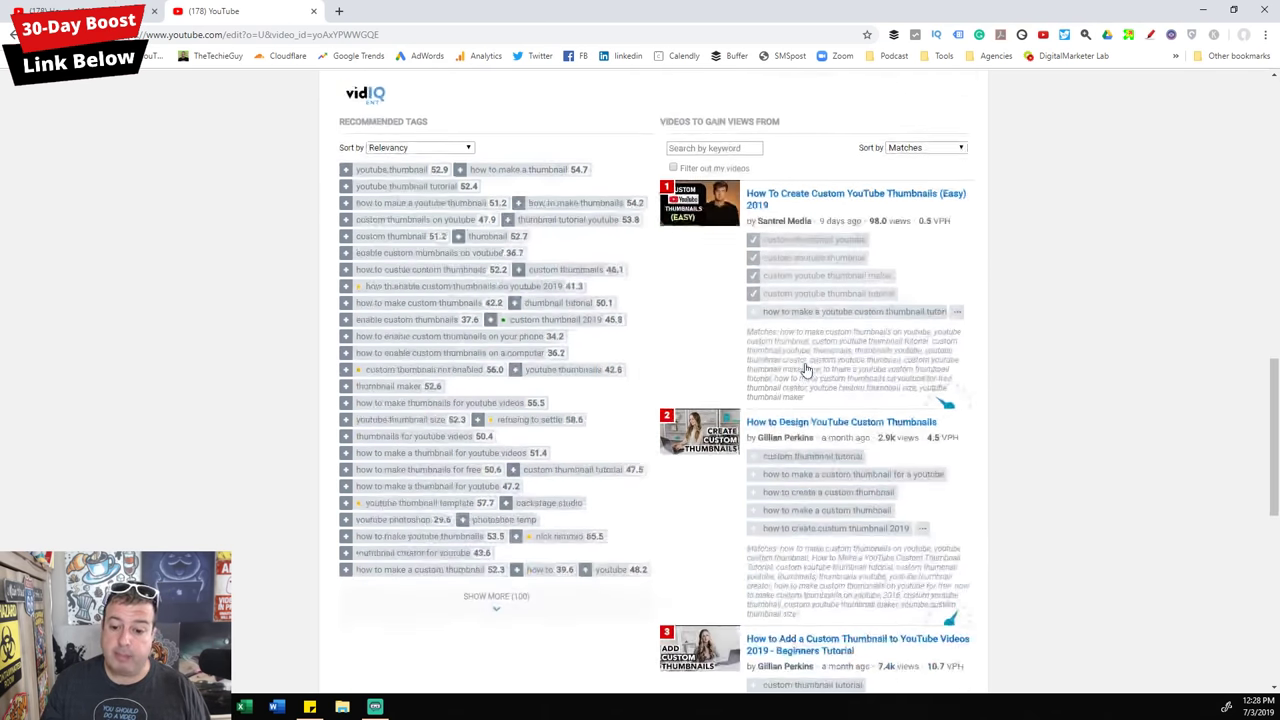
scroll(805, 365, down, 3)
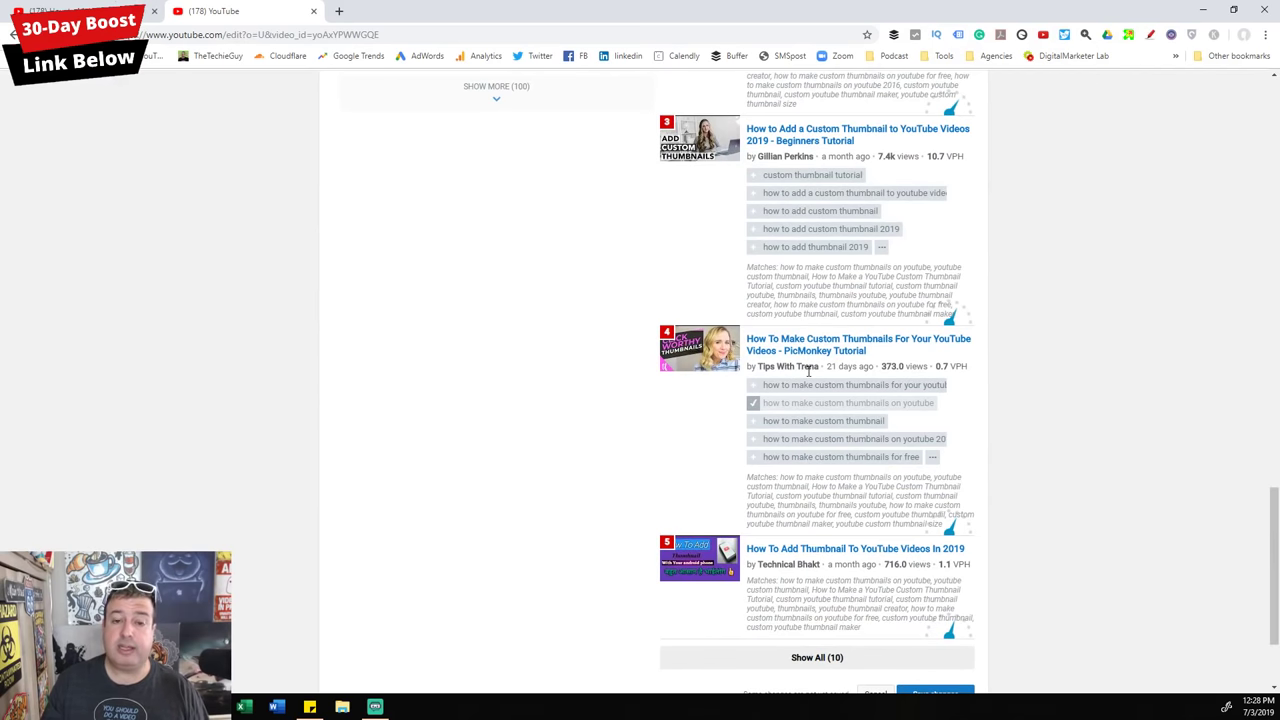
scroll(810, 370, up, 7)
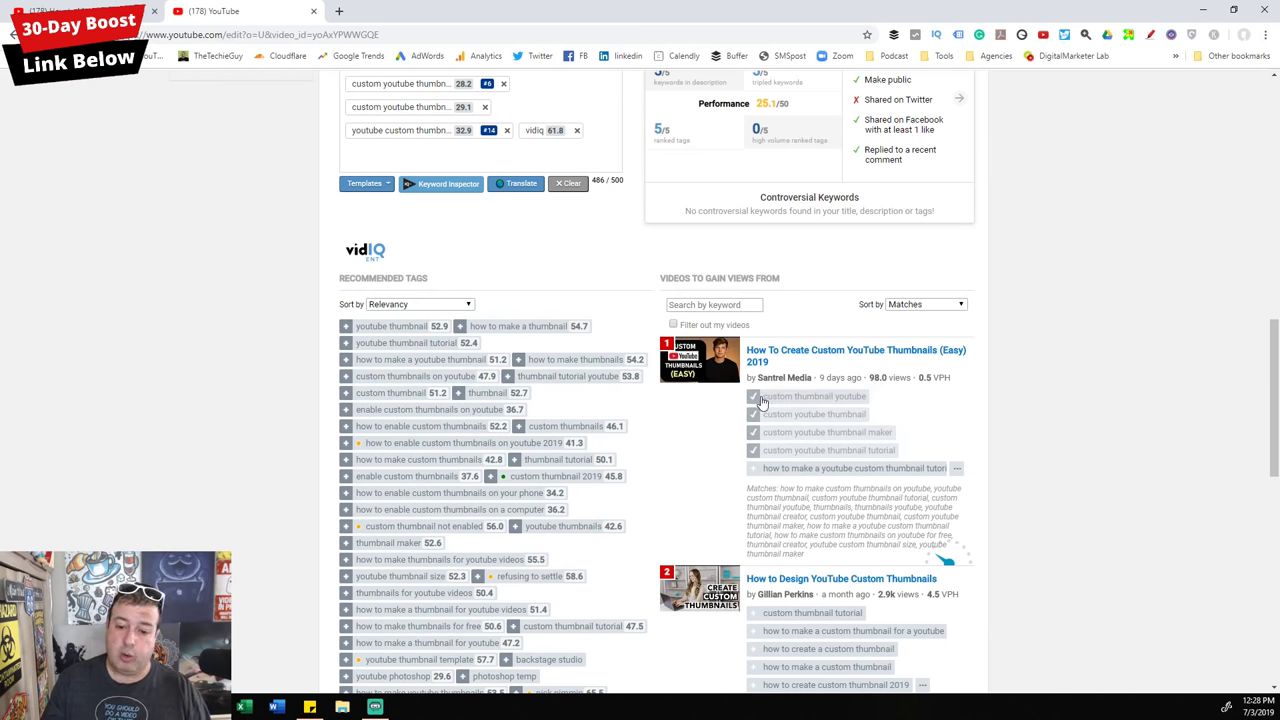
scroll(787, 592, down, 1)
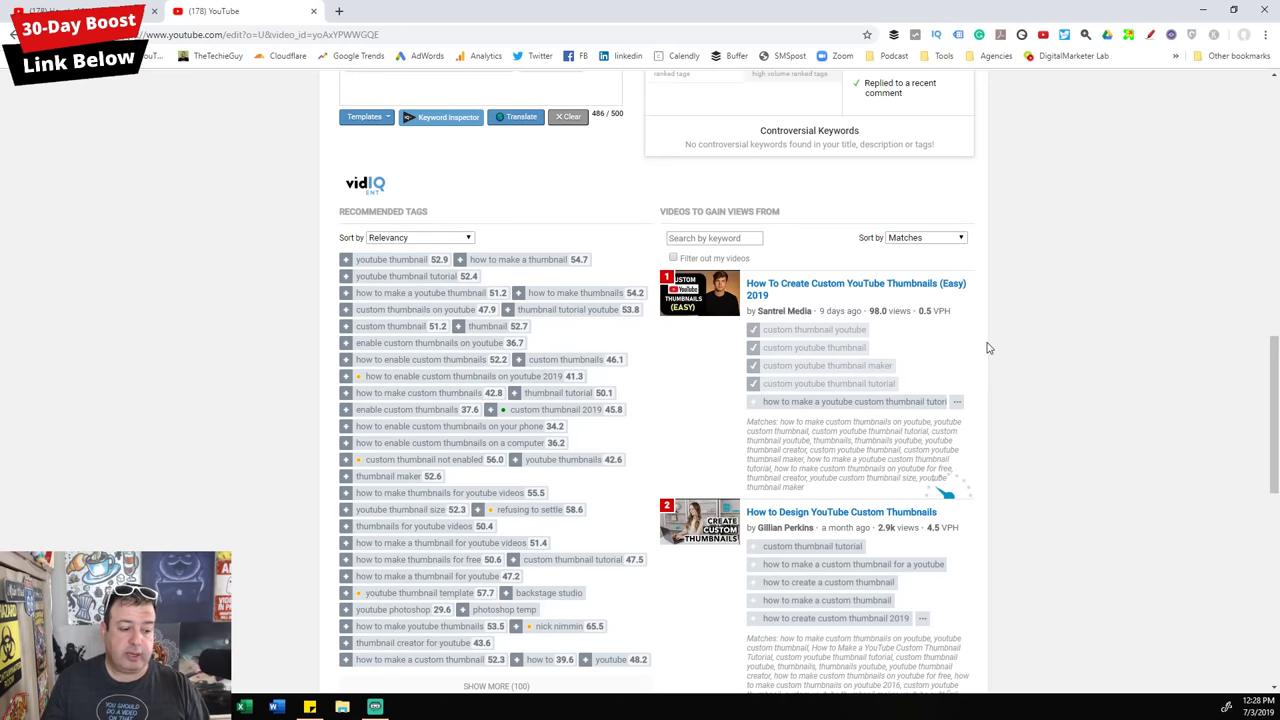
scroll(987, 347, up, 1)
scroll(987, 347, up, 5)
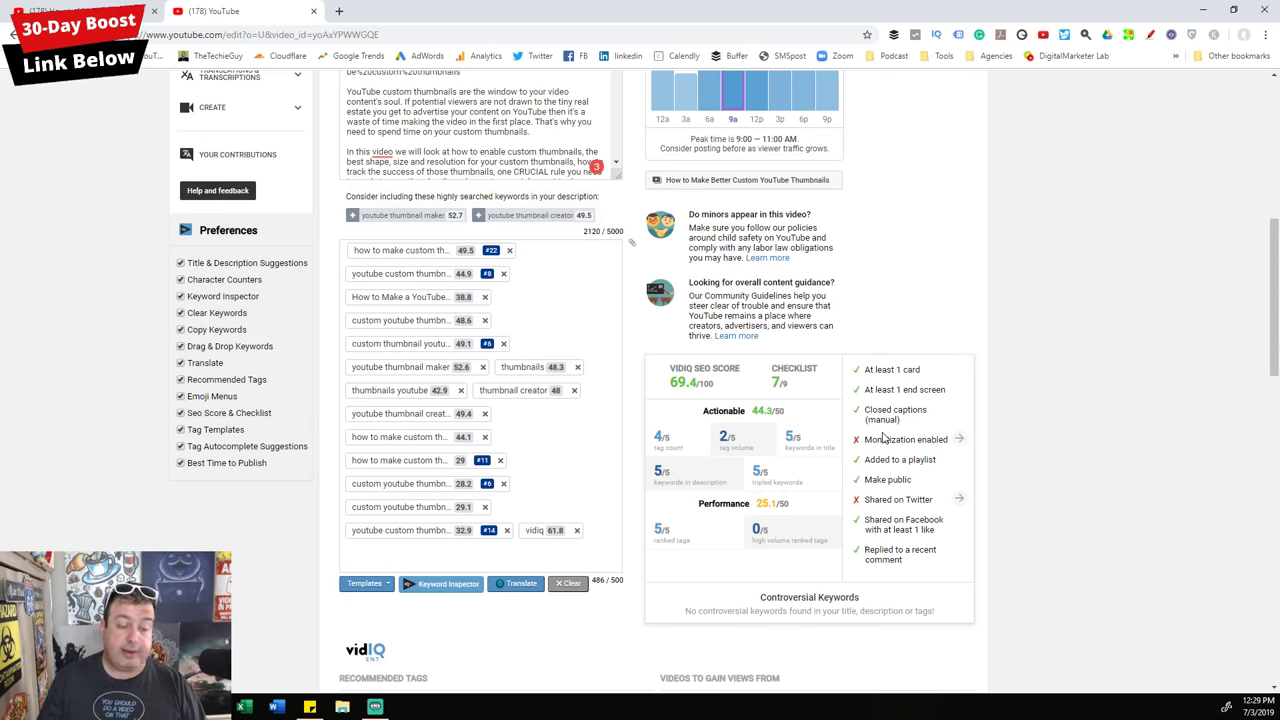
Step: Browse the best time to publish chart through every day of the week, ending on Wednesdays
scroll(876, 438, up, 1)
scroll(876, 438, up, 6)
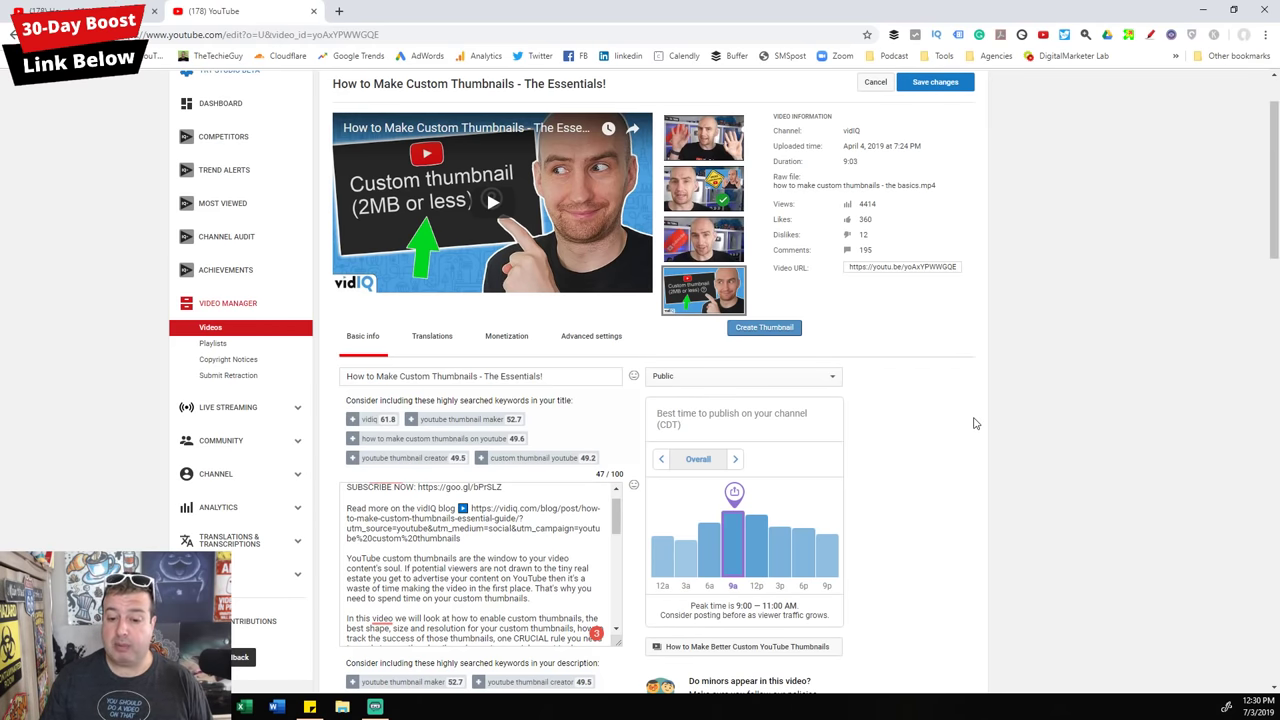
scroll(908, 480, down, 1)
click(735, 400)
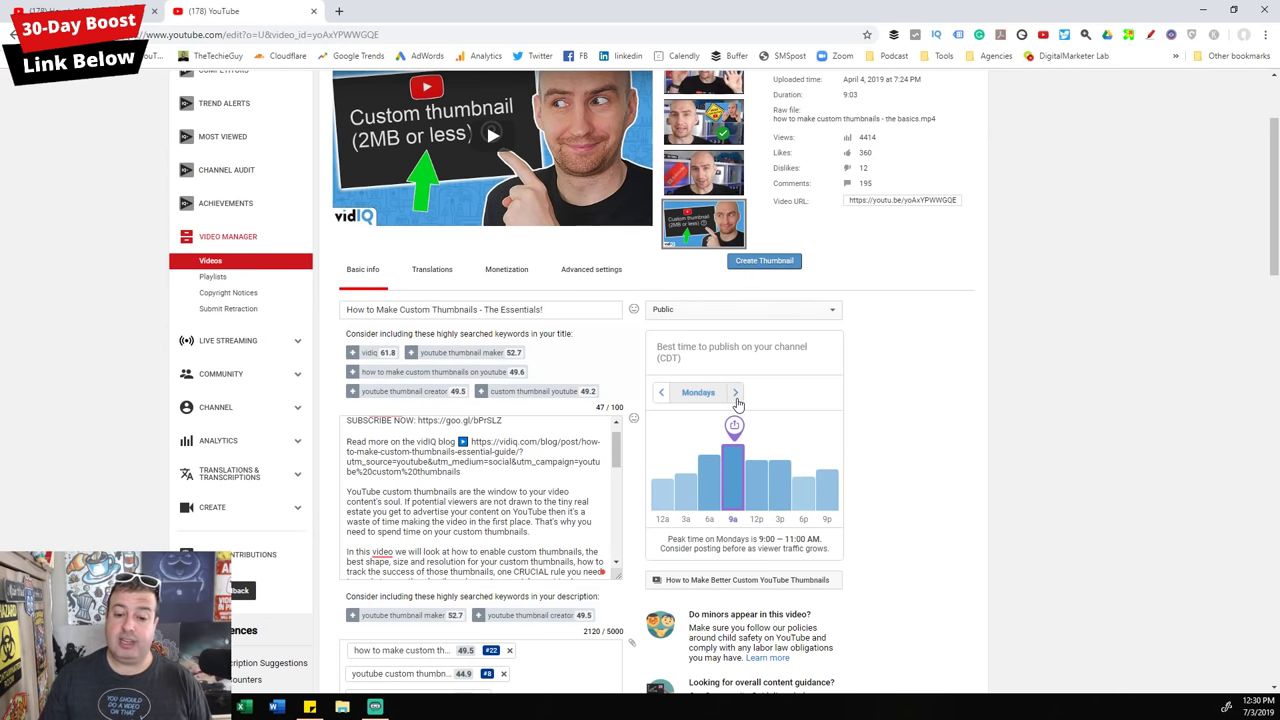
click(736, 401)
click(737, 402)
click(737, 401)
click(737, 401)
click(737, 401)
click(737, 401)
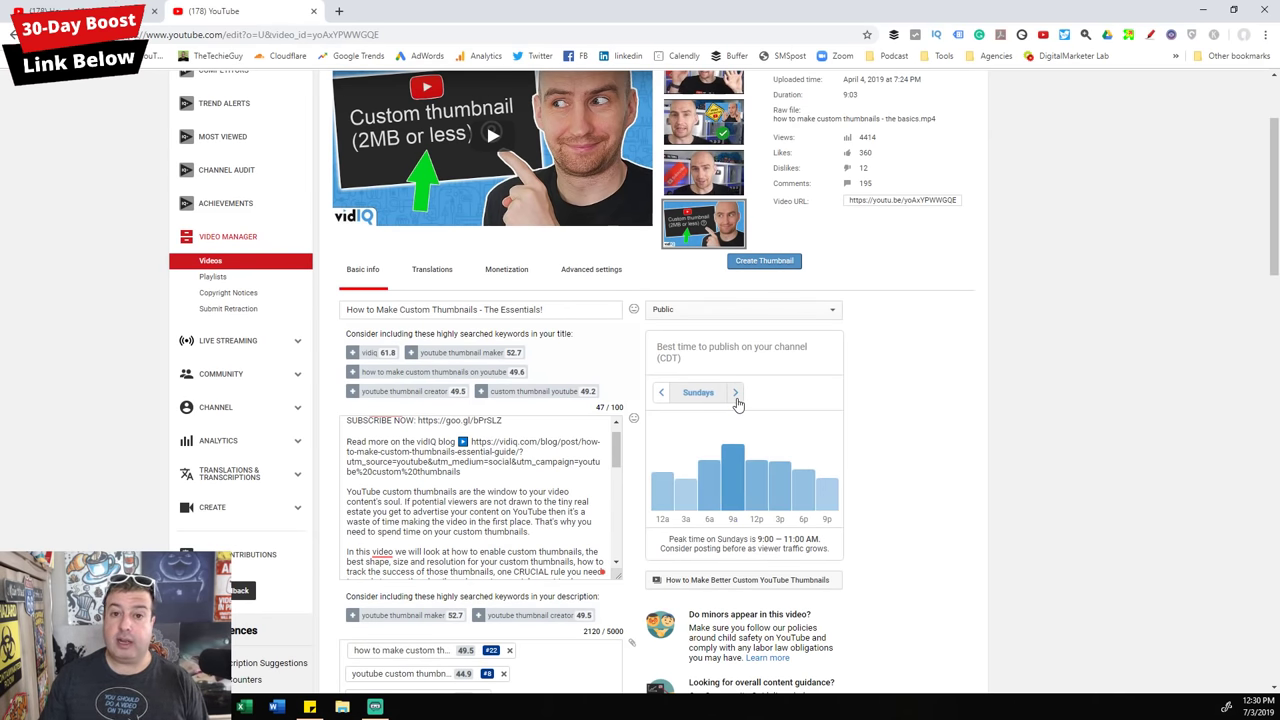
click(737, 401)
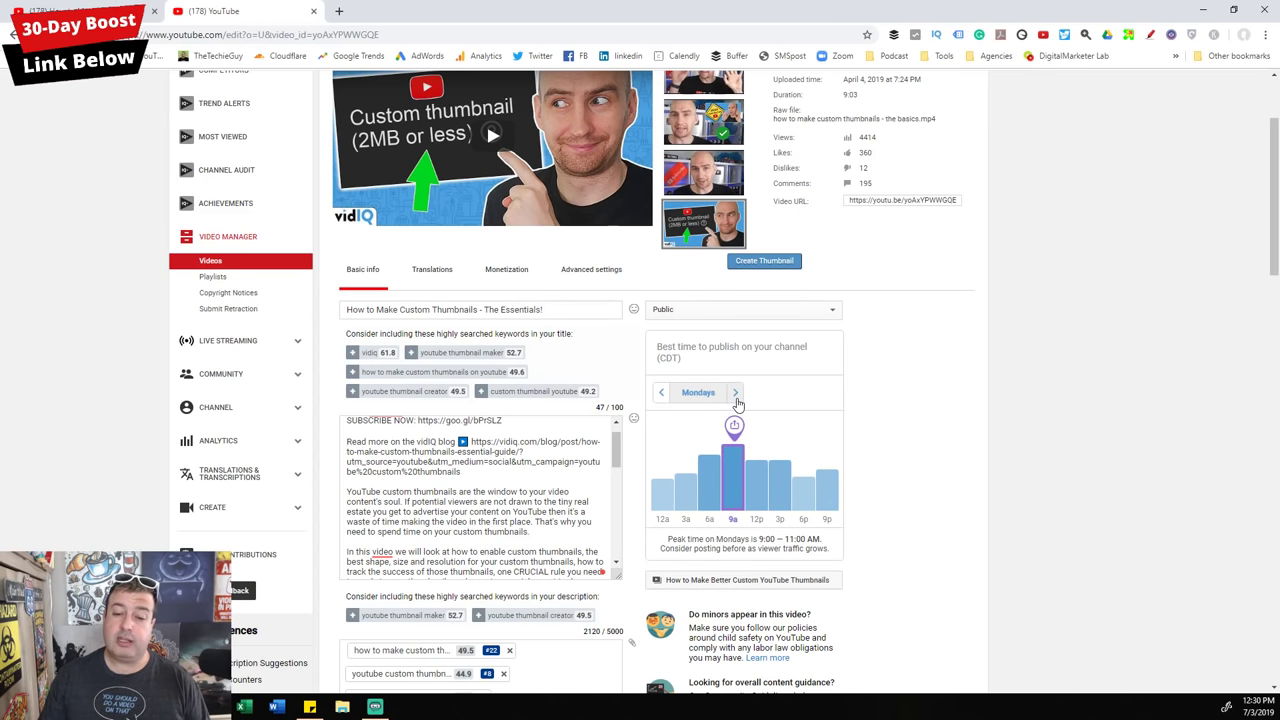
click(737, 401)
click(737, 401)
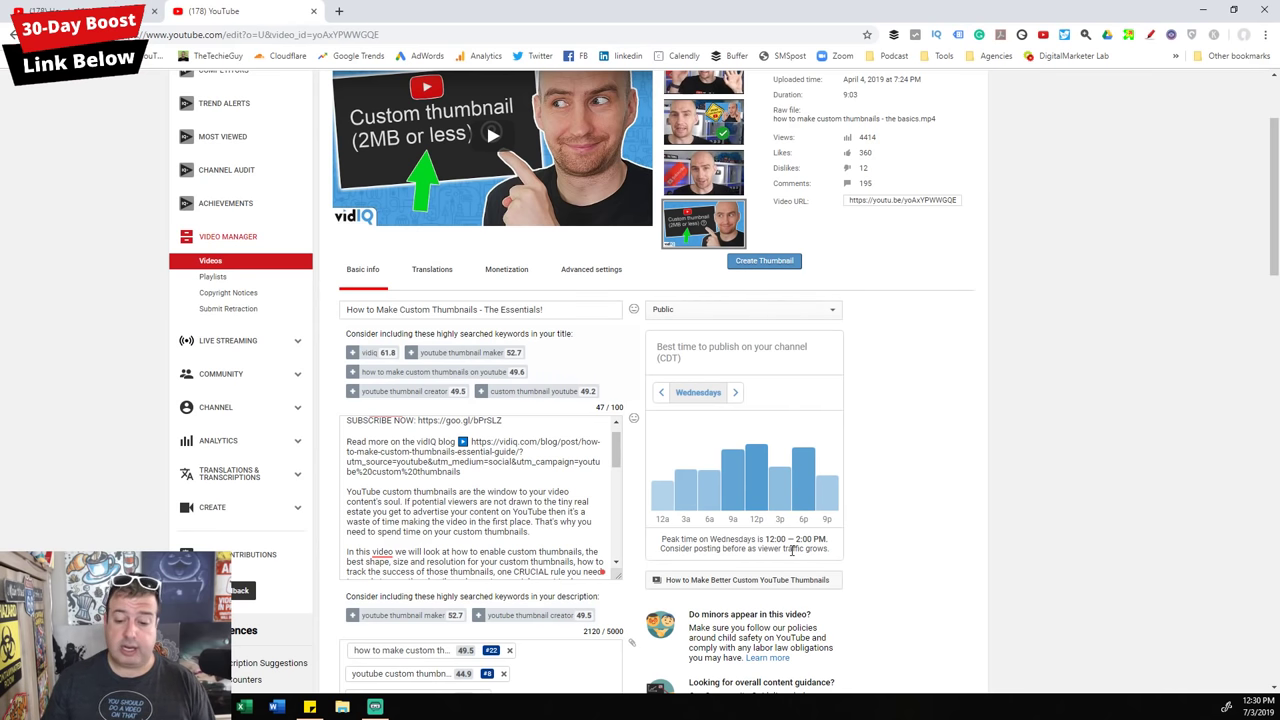
scroll(791, 549, down, 1)
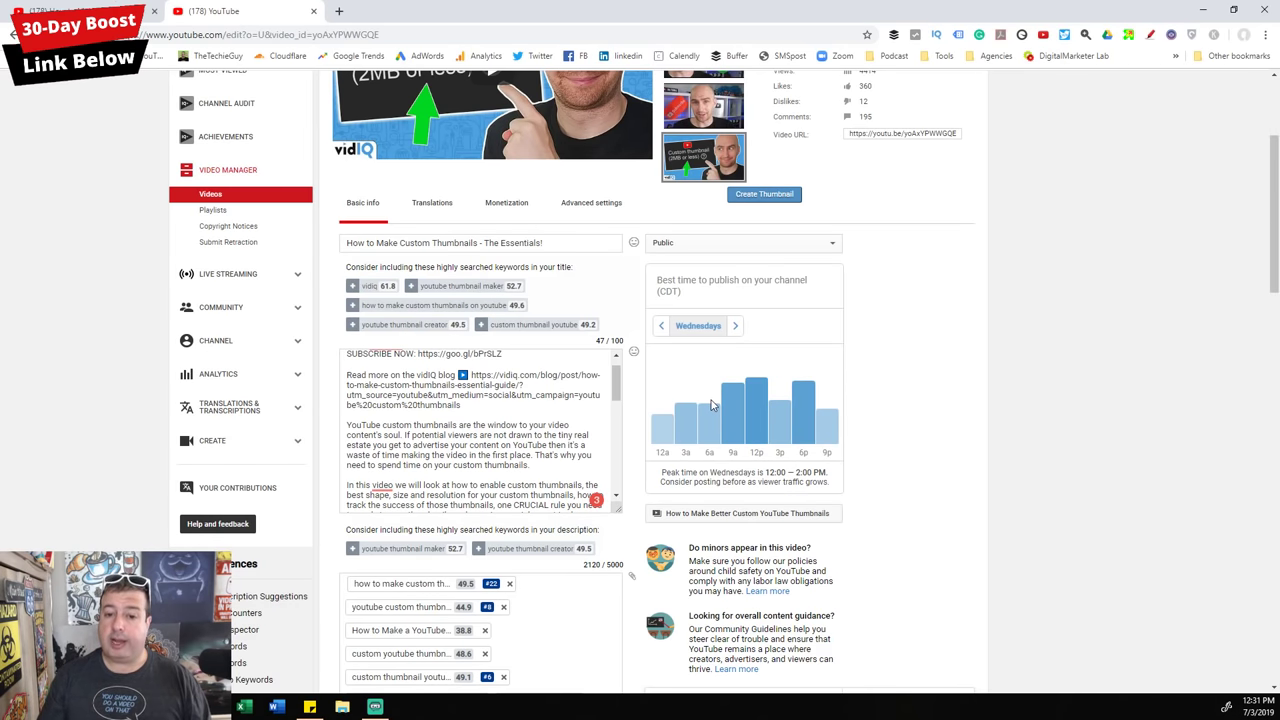
scroll(712, 404, up, 2)
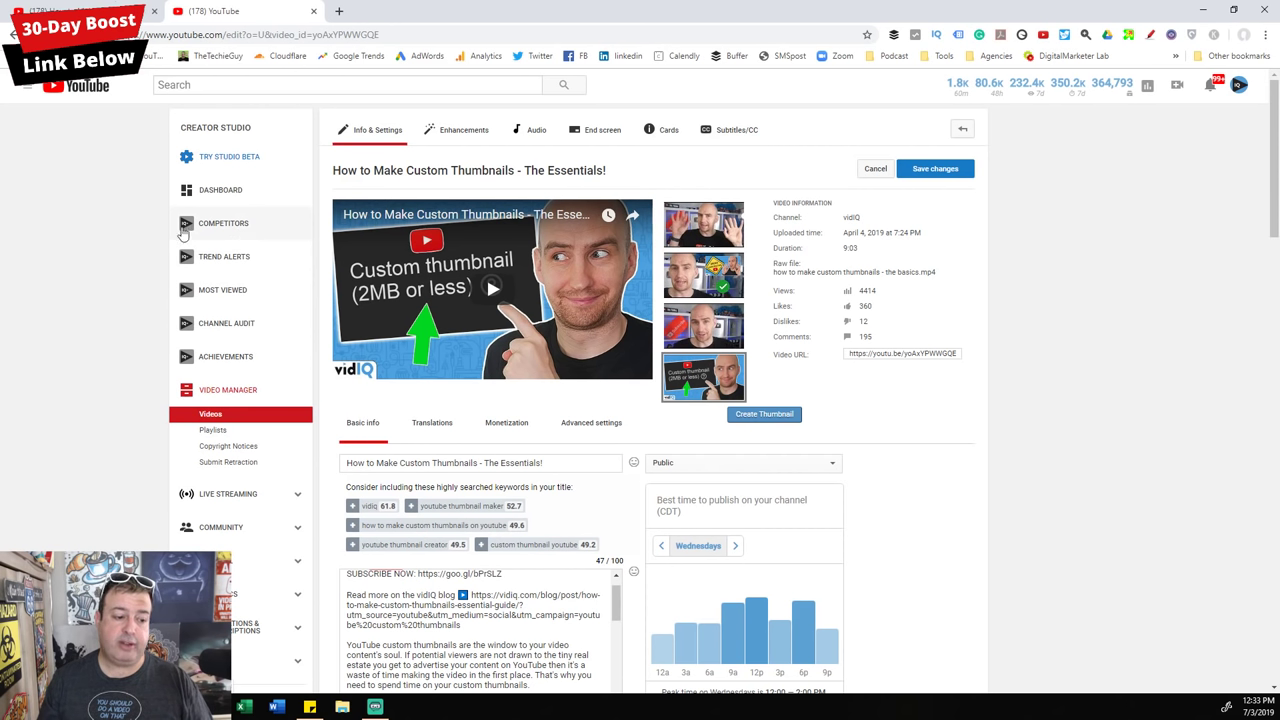
click(214, 236)
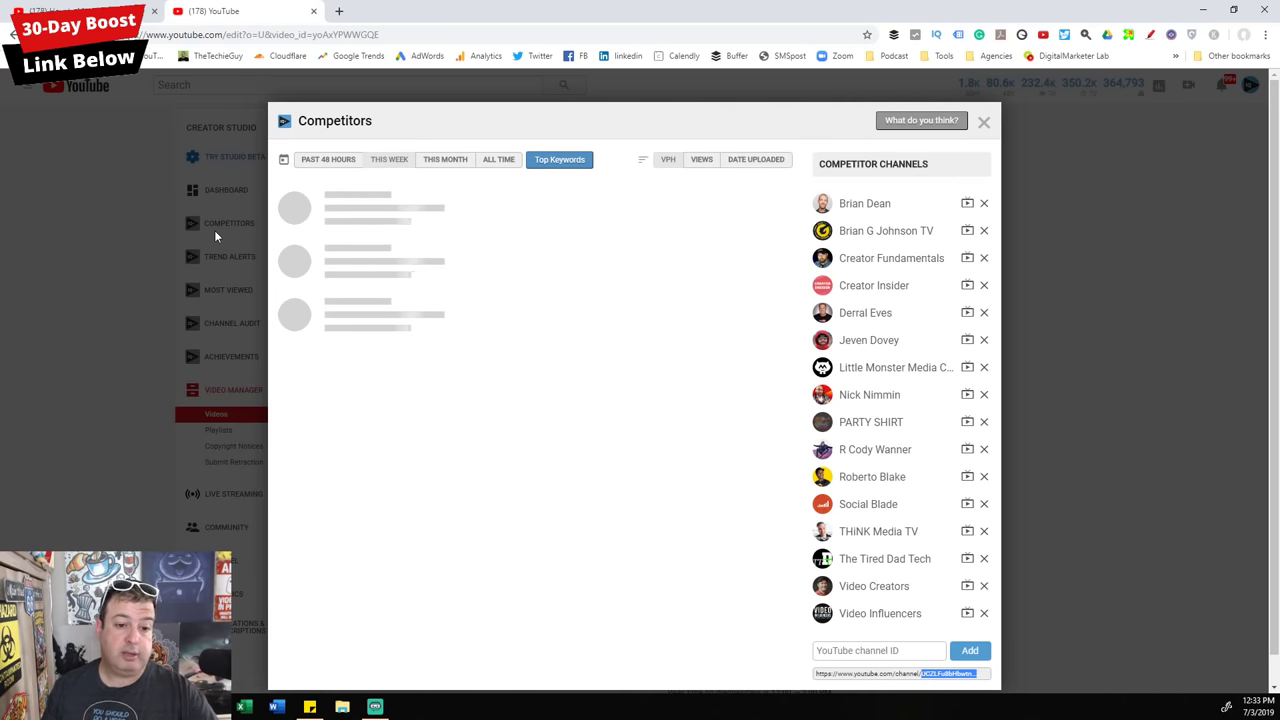
click(984, 122)
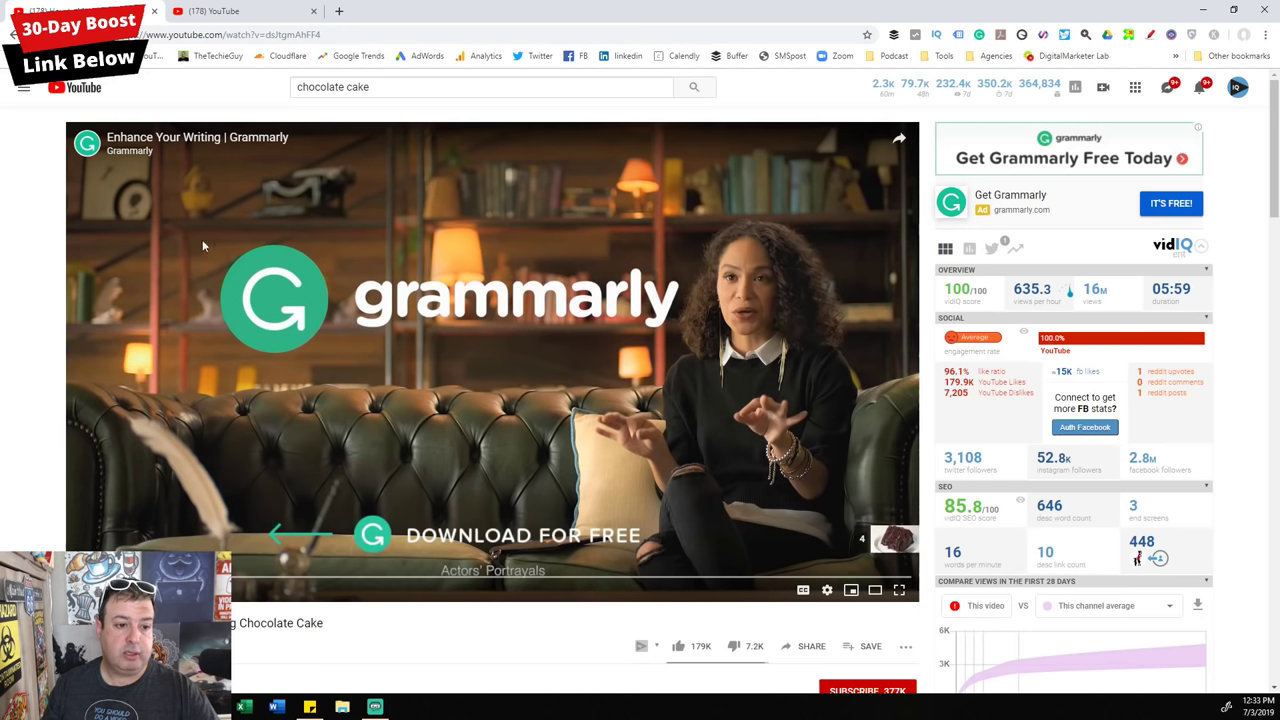
Step: From the chocolate cake video page, open vidIQ Competitors, review this week's competitor videos ranked by VPH, and close the list
click(20, 90)
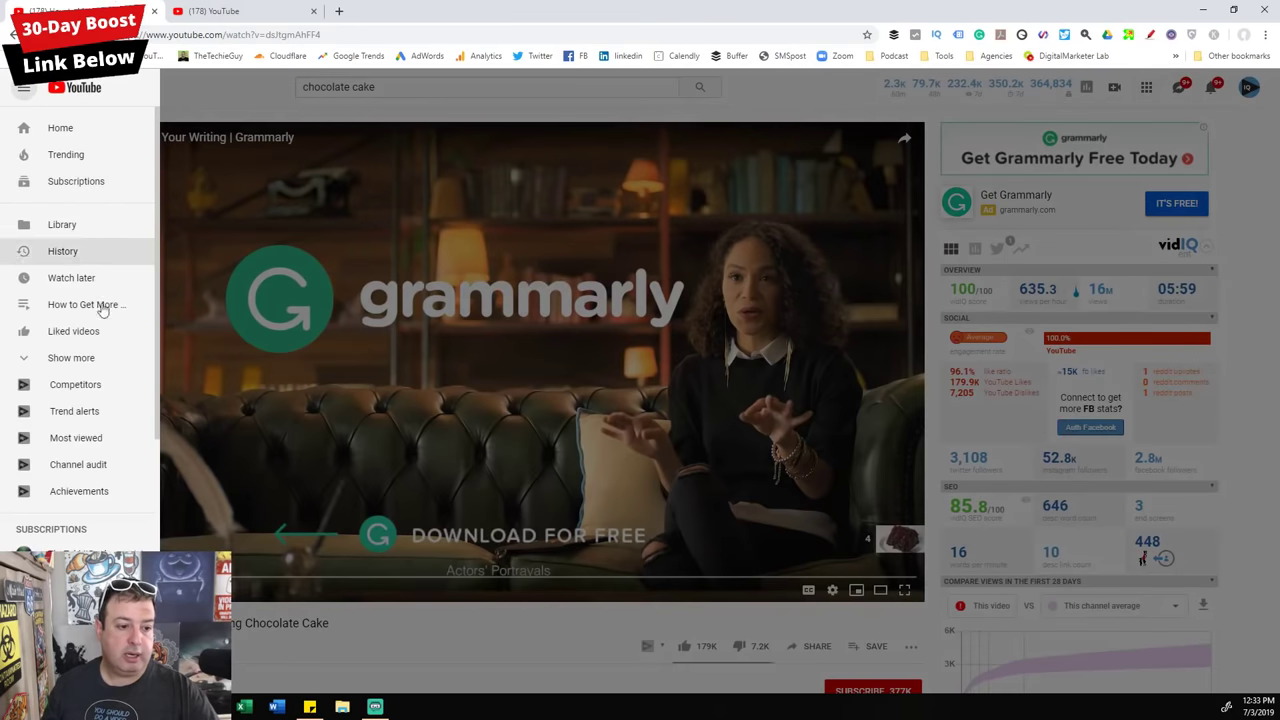
click(94, 385)
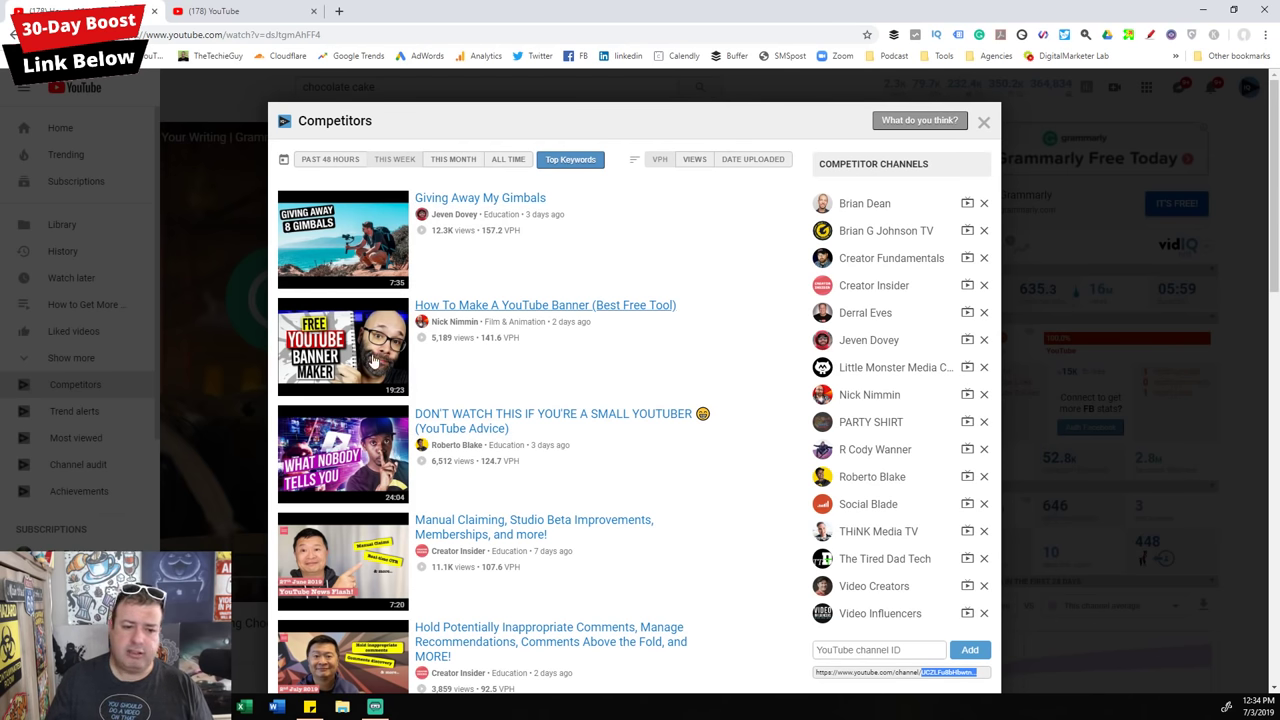
scroll(342, 408, down, 1)
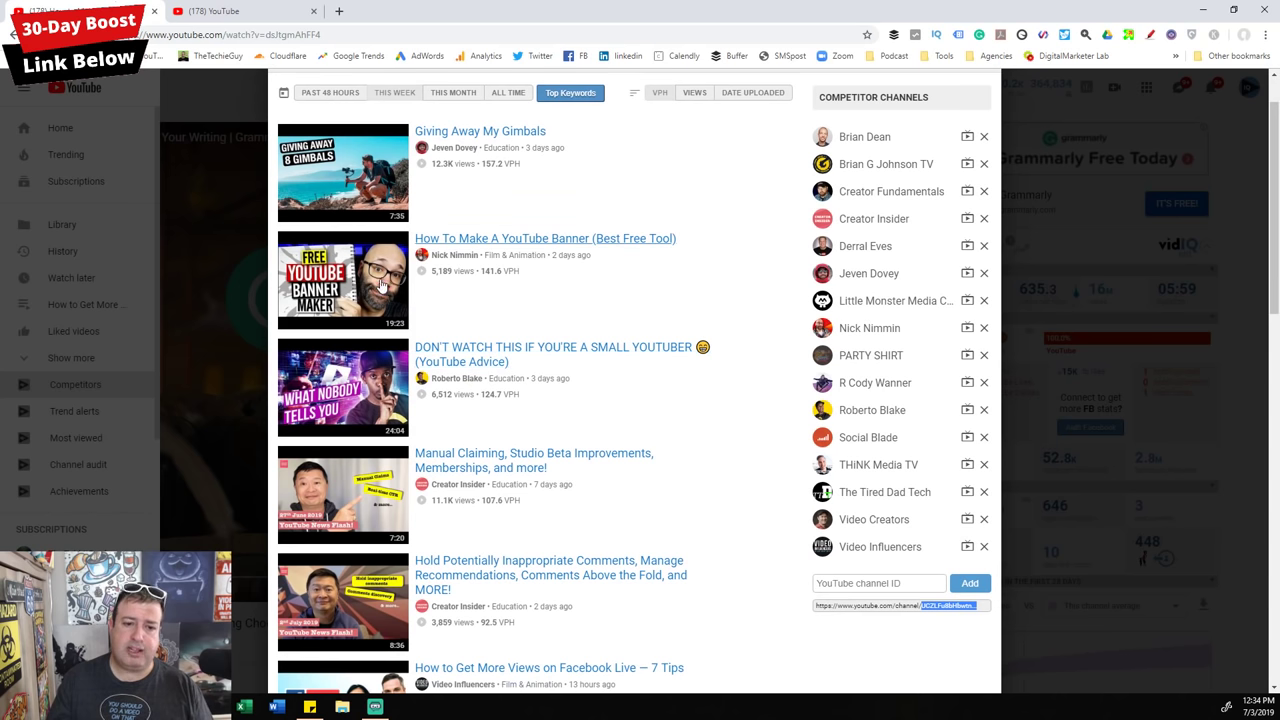
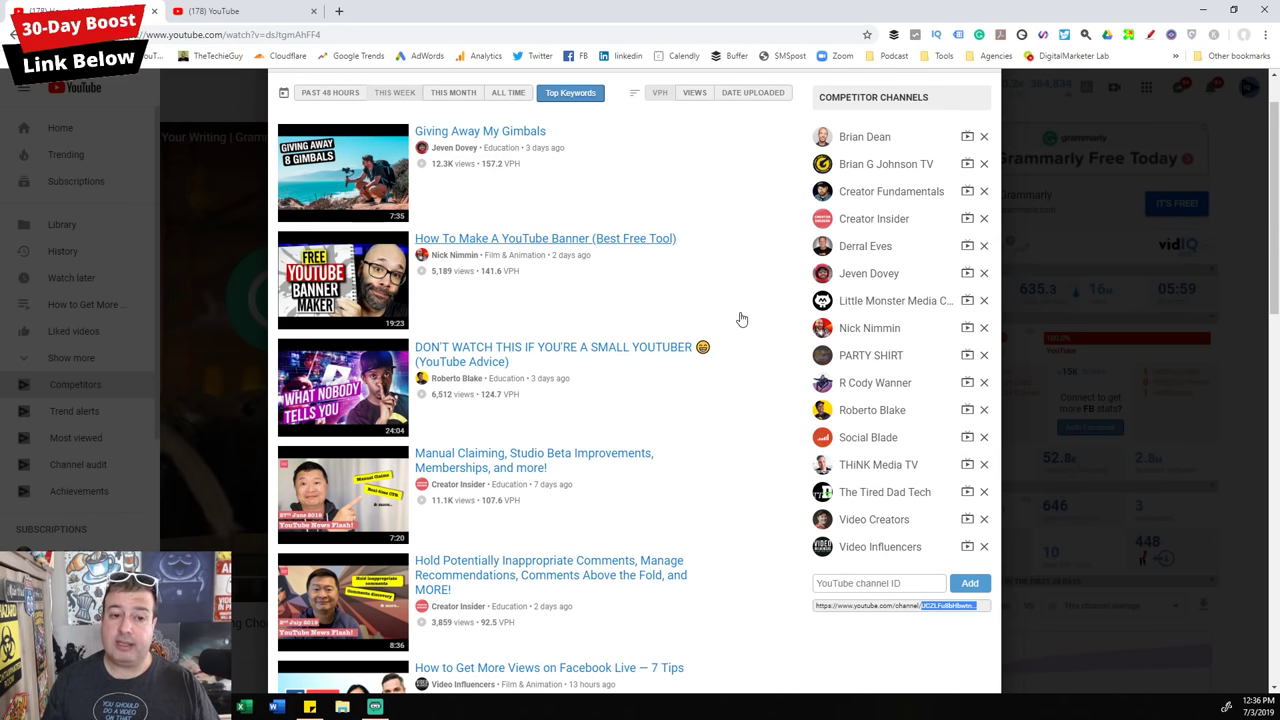
scroll(741, 318, up, 1)
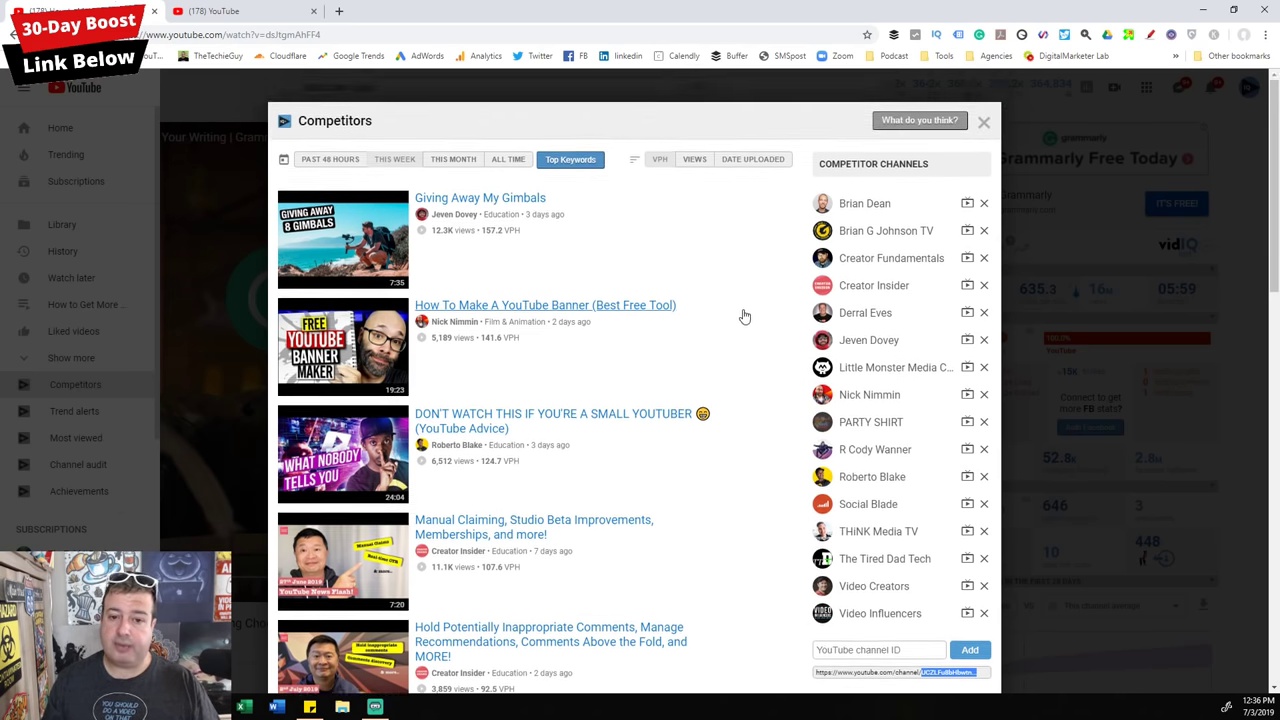
click(984, 121)
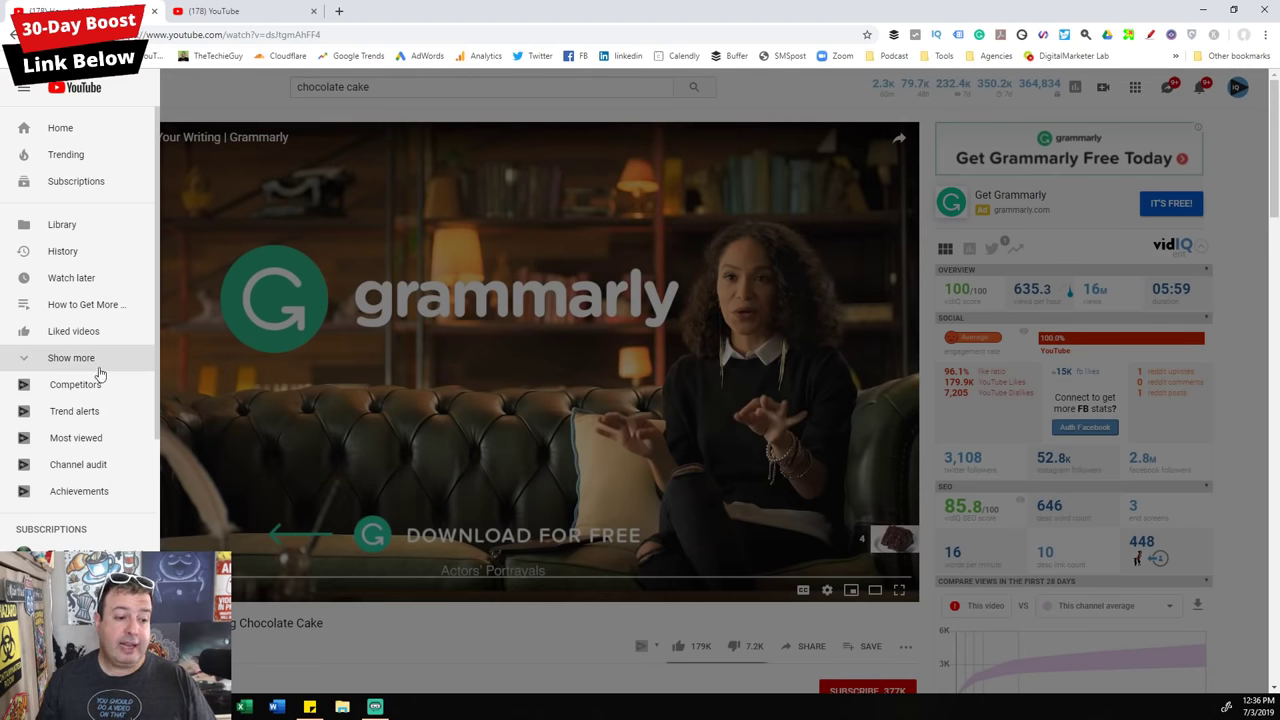
Step: Start a new vidIQ trend alert named "sdfgds" with the keyword "recipe"
click(91, 414)
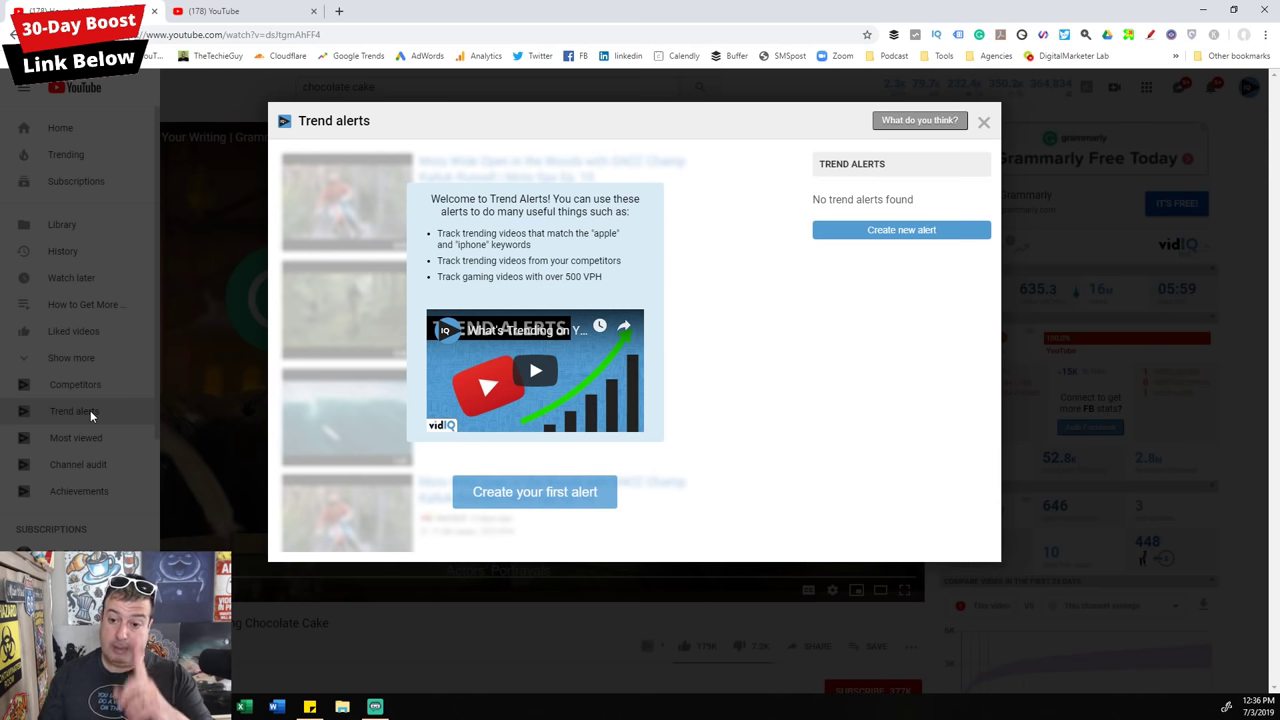
click(917, 238)
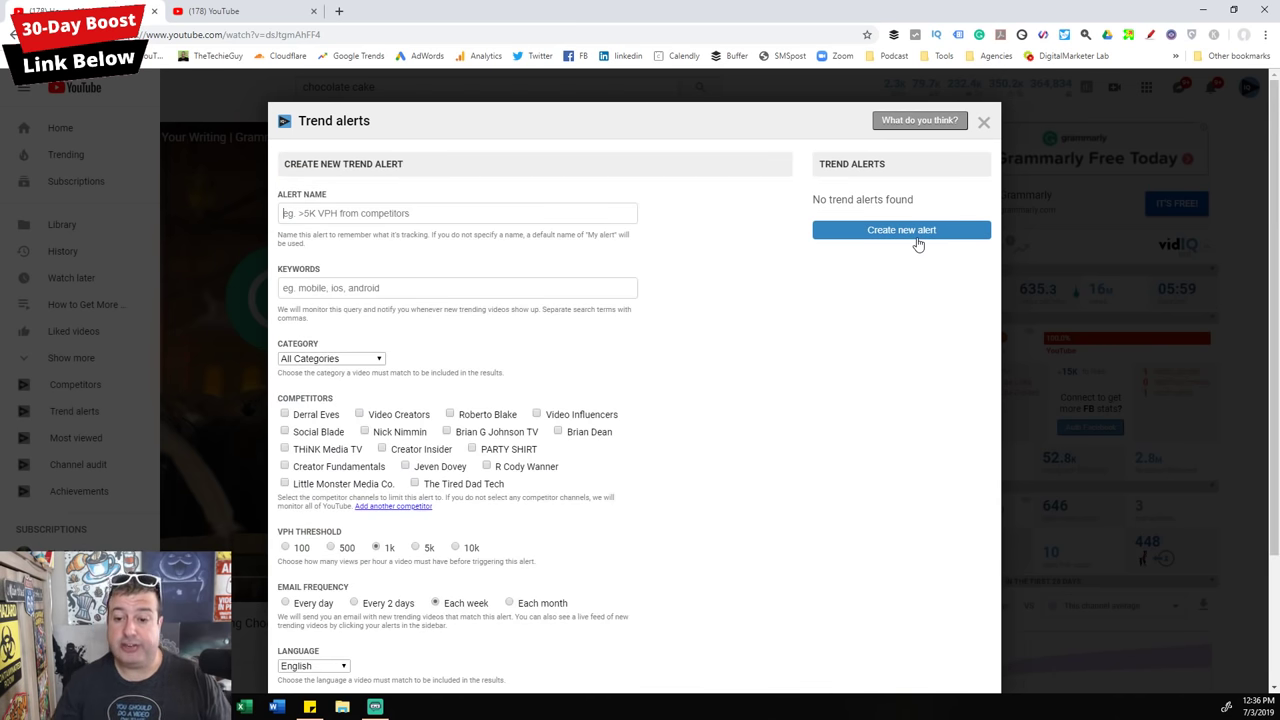
click(475, 214)
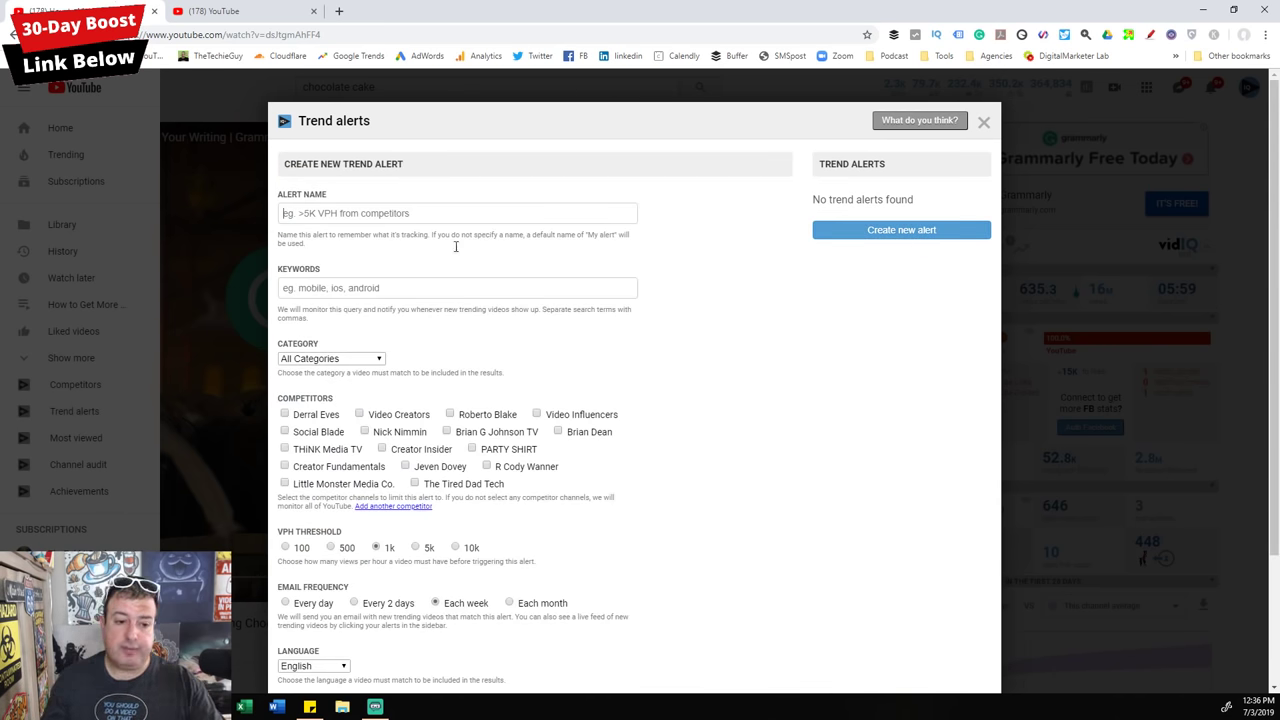
text(sdfgds)
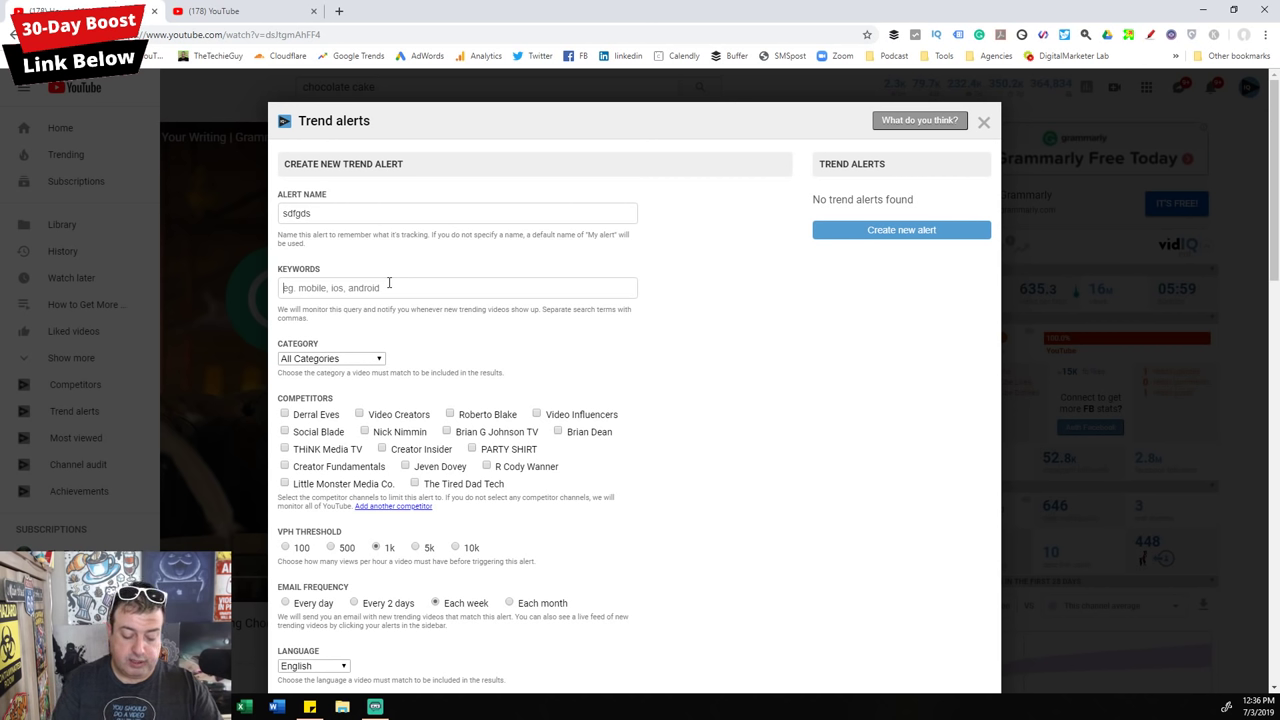
click(389, 283)
text(recipie)
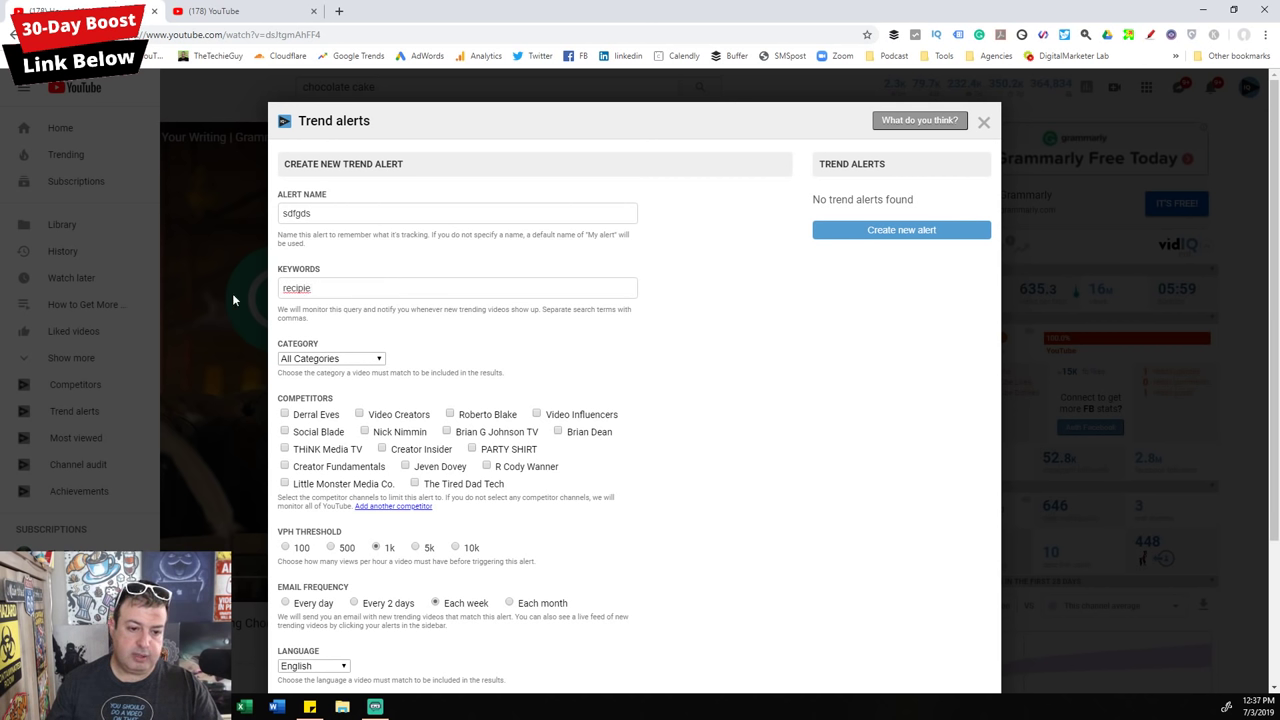
right_click(295, 287)
click(318, 296)
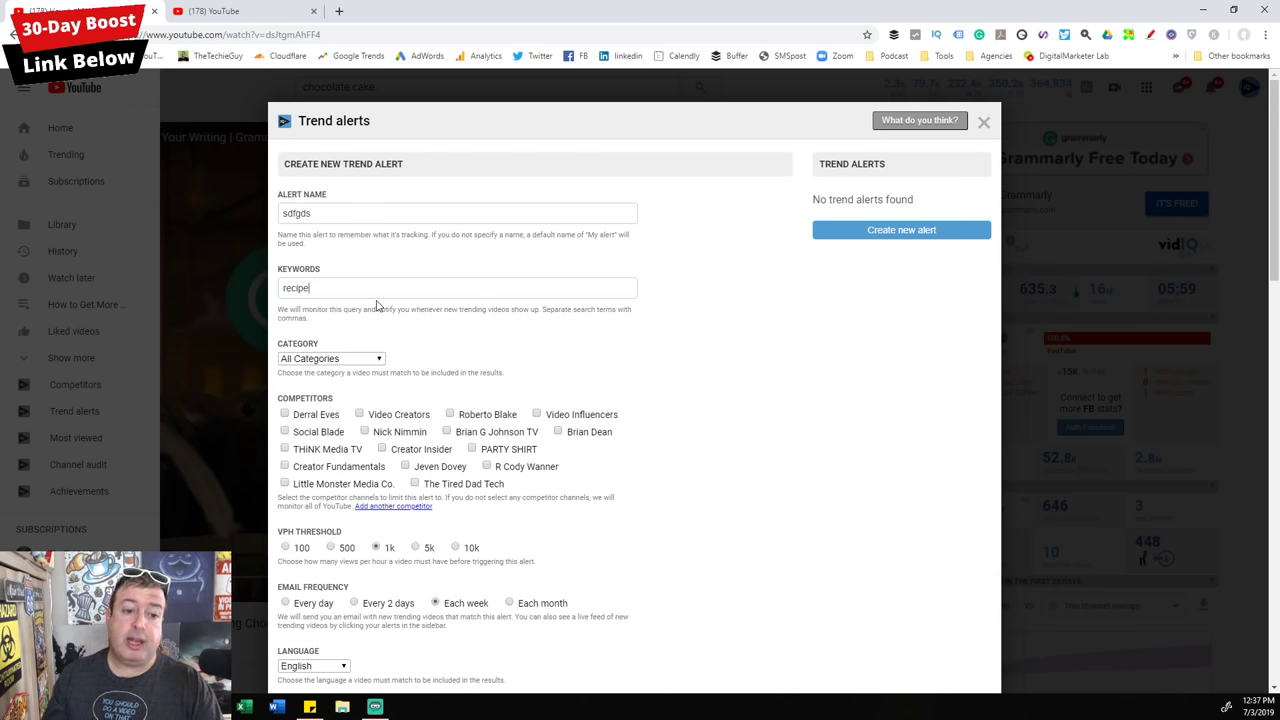
Step: Review the trend alert's VPH threshold and email frequency options and the live preview of matching videos
double_click(314, 287)
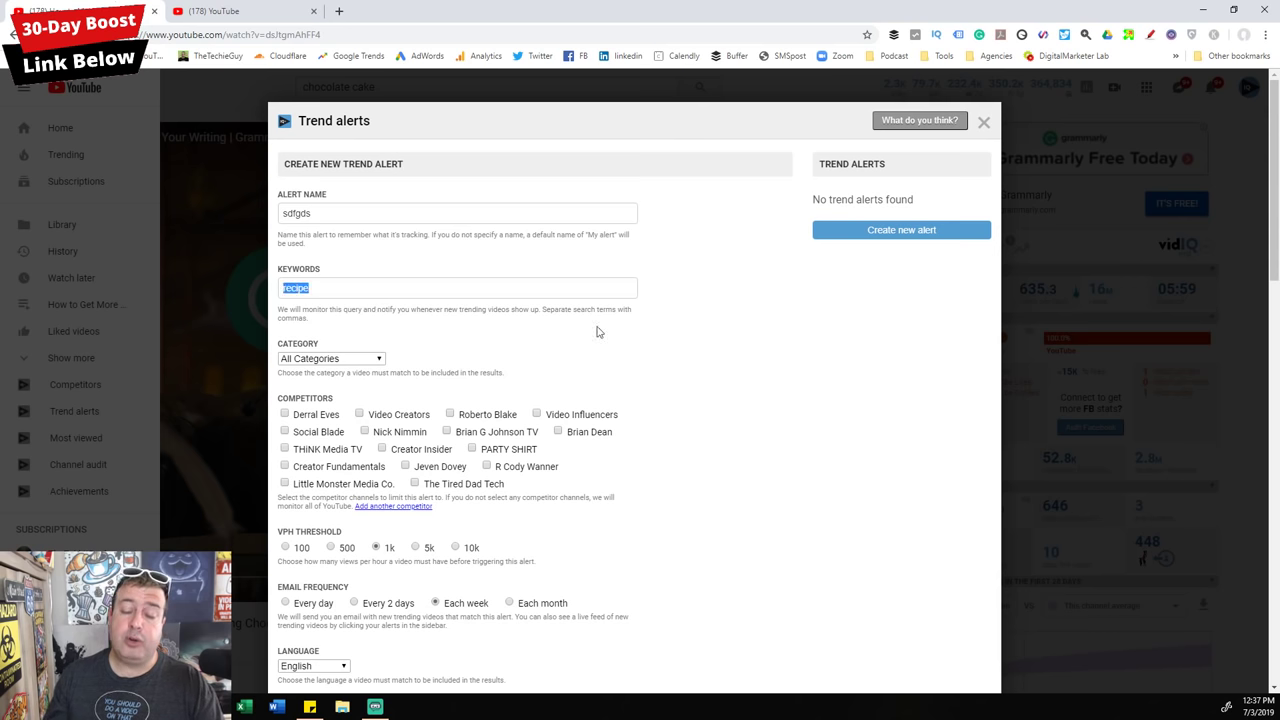
scroll(668, 341, down, 3)
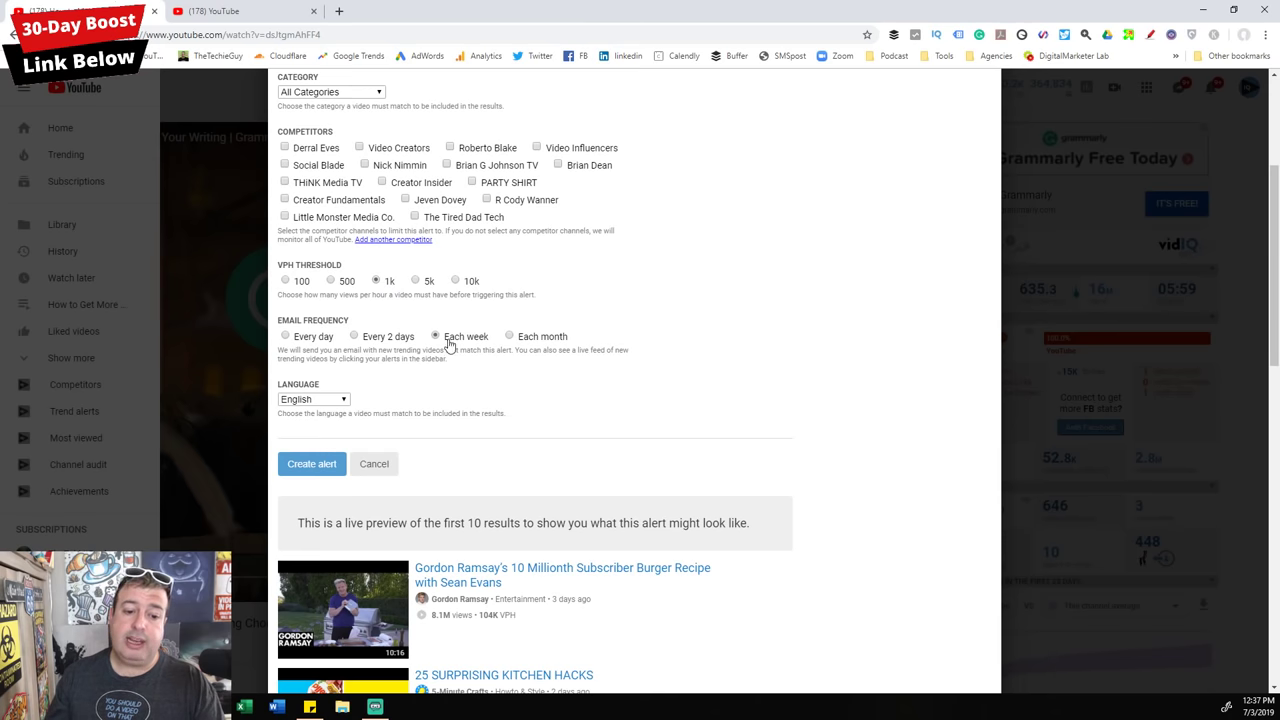
scroll(450, 345, down, 3)
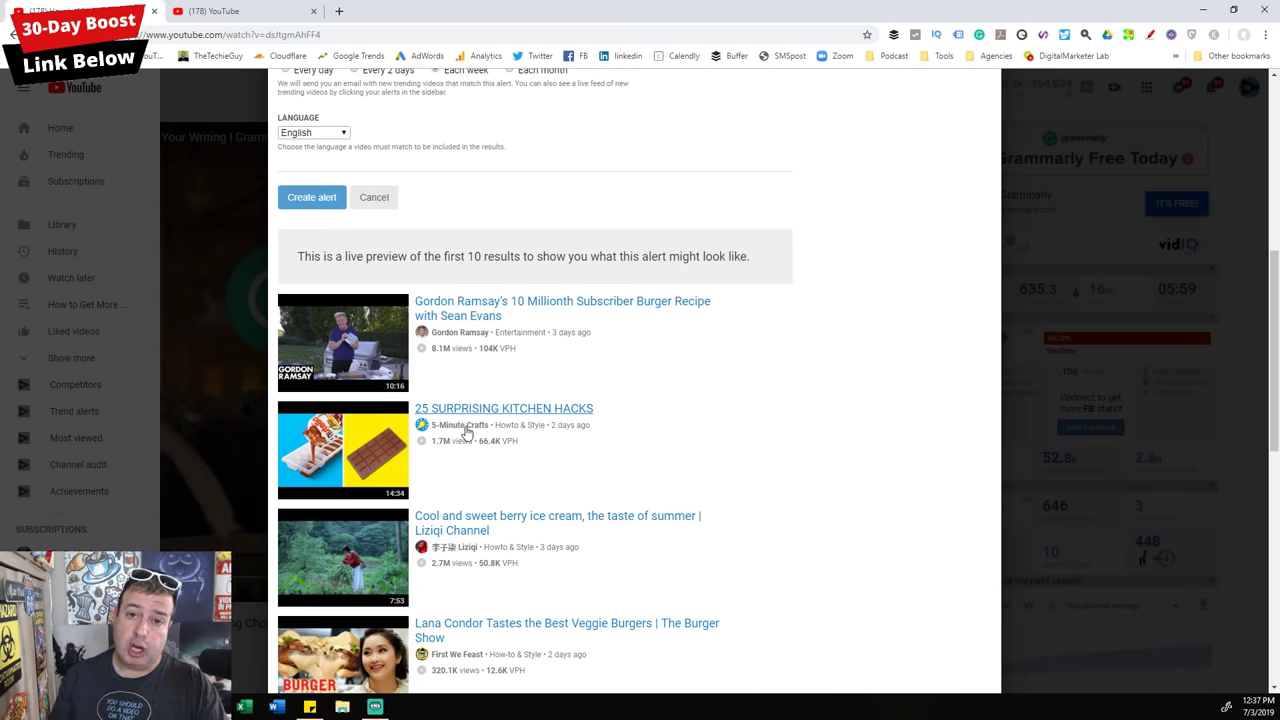
Step: Review the new trend alert's keyword, category, competitor and VPH settings, and close the form without creating the alert
scroll(590, 455, up, 5)
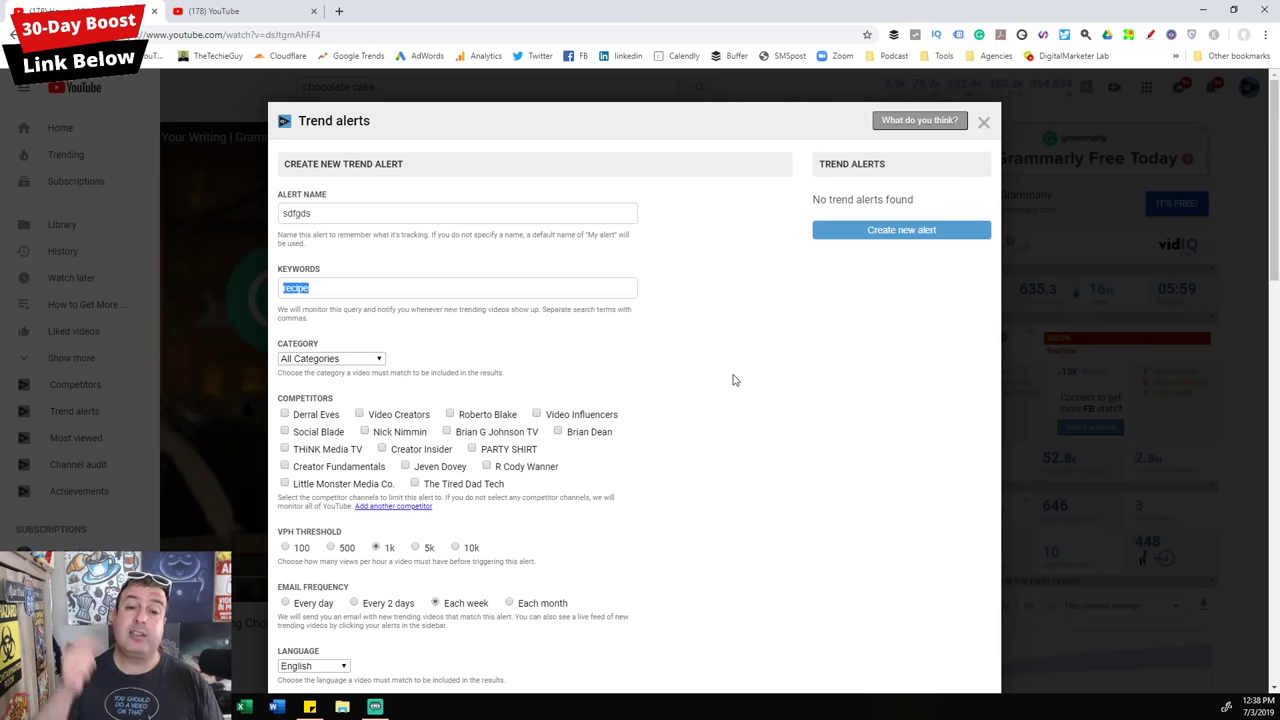
scroll(675, 398, down, 2)
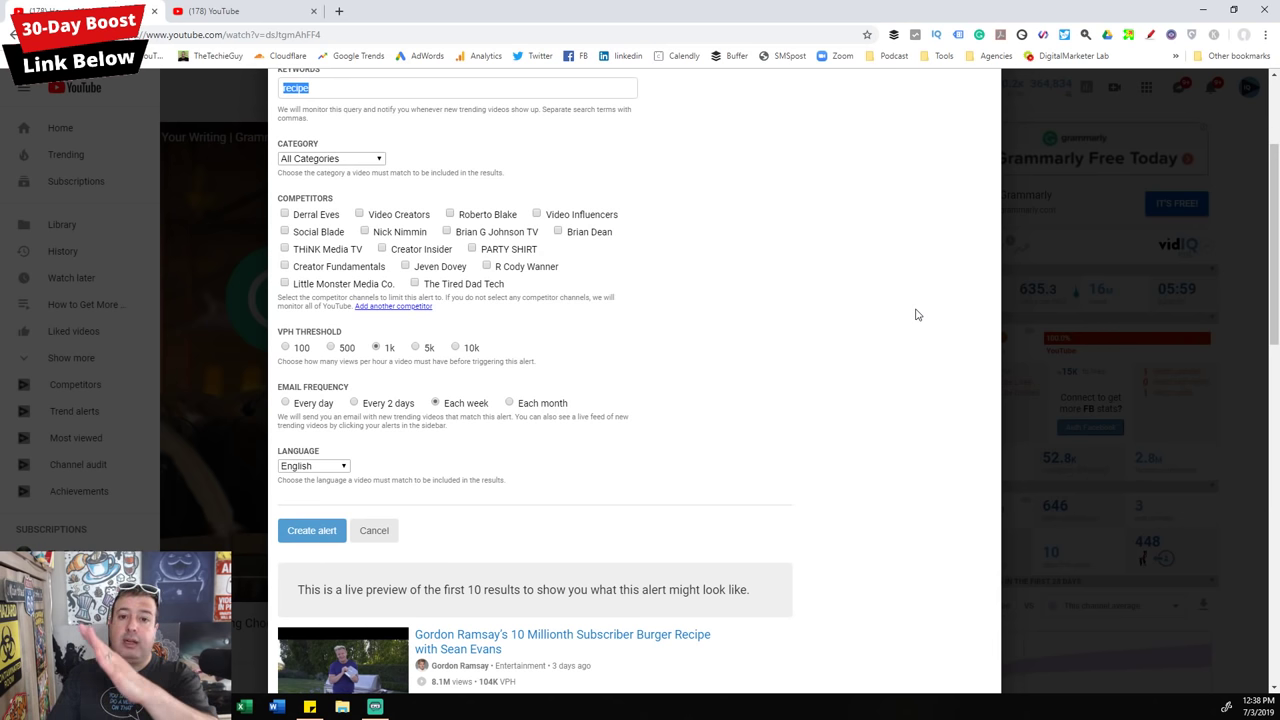
scroll(916, 315, up, 2)
click(983, 122)
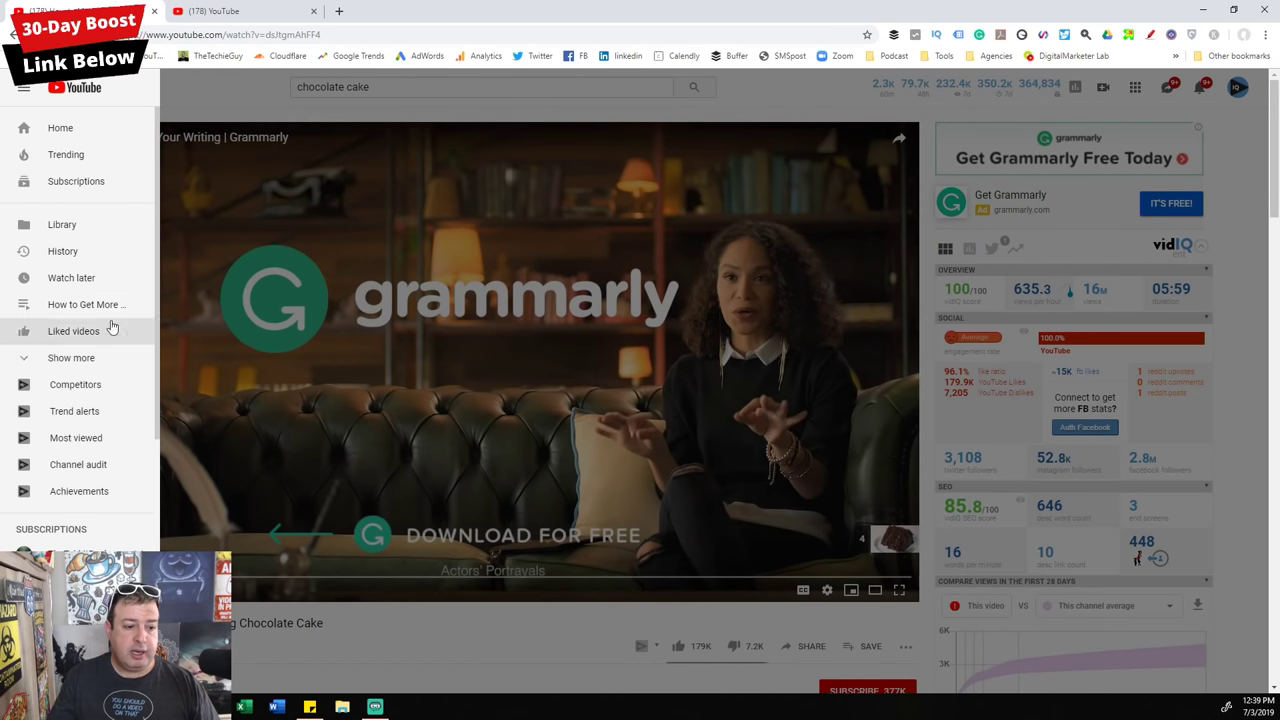
Step: Open vidIQ's Most Viewed list and browse this week's United States videos ranked by VPH
click(97, 441)
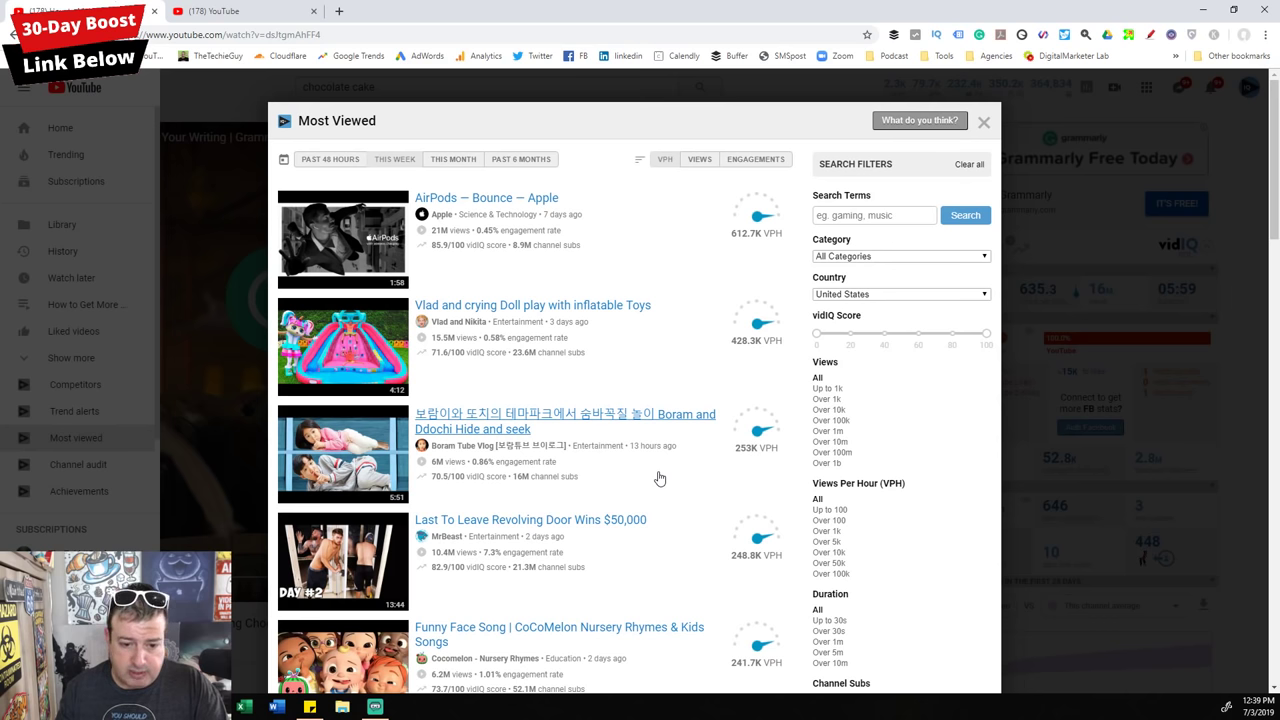
scroll(659, 479, down, 2)
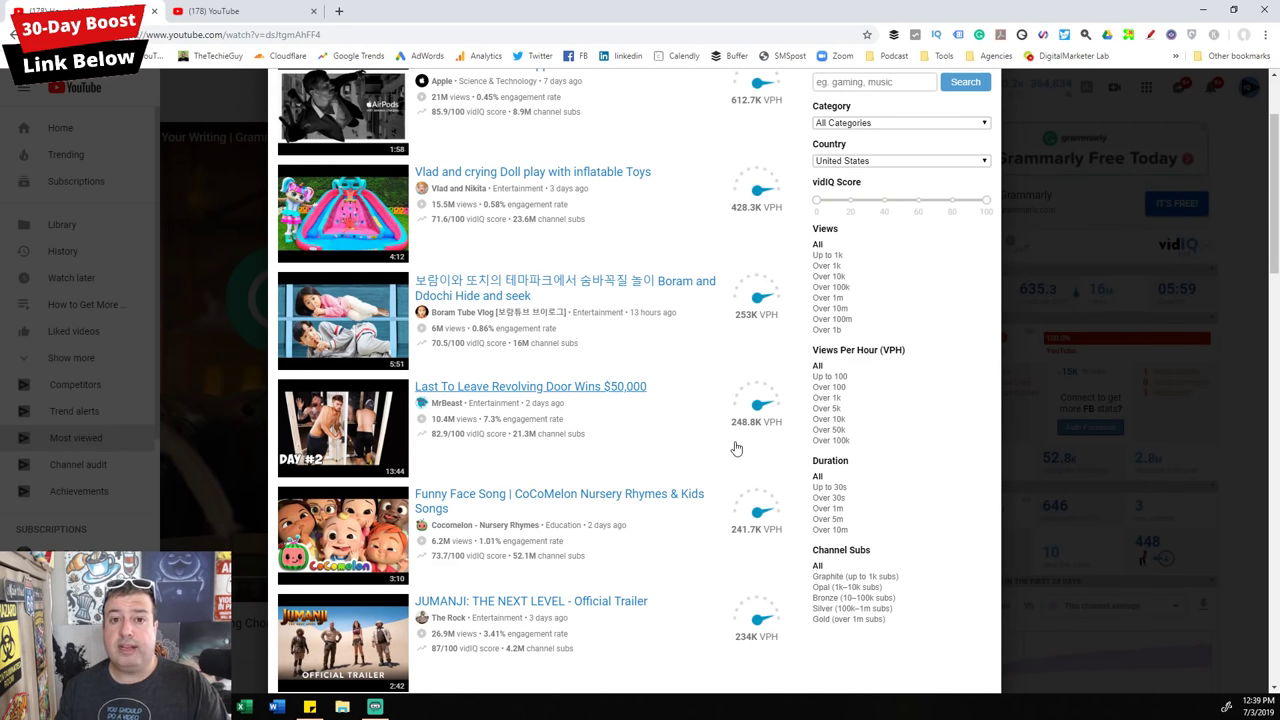
scroll(639, 453, up, 1)
scroll(641, 455, up, 1)
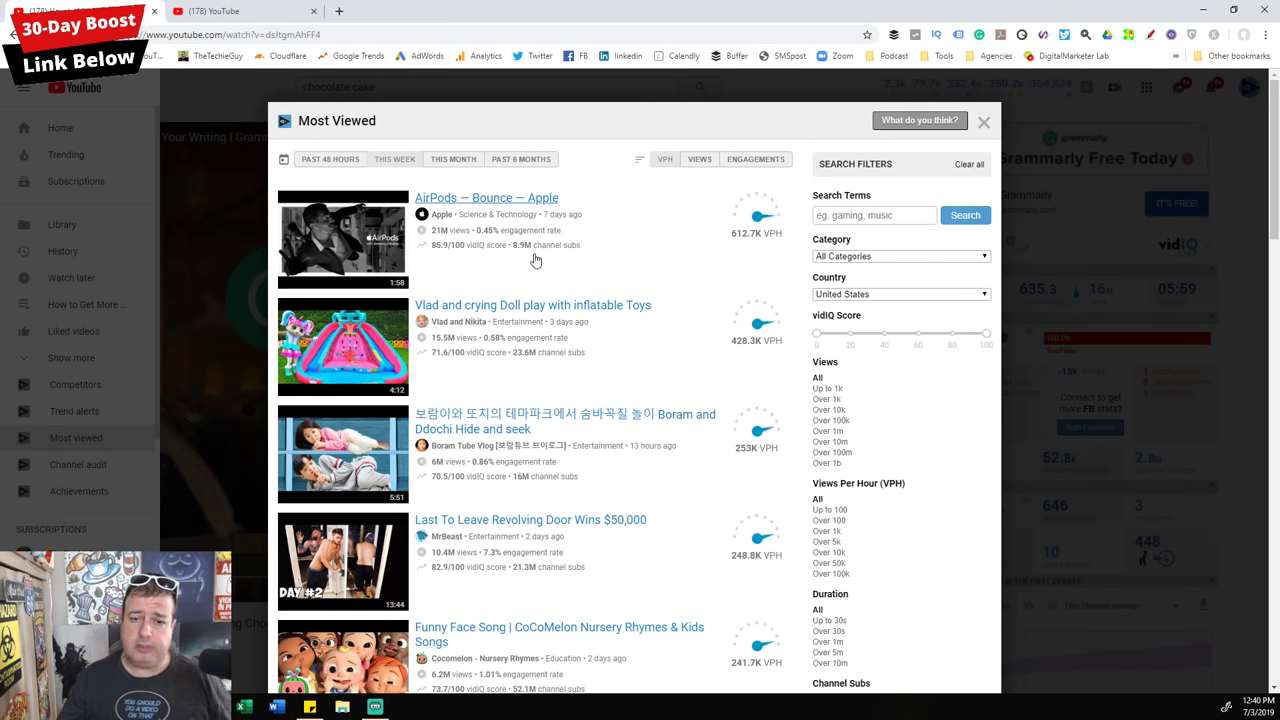
Step: Filter the Most Viewed videos to Bronze channels (10–100k subs) and browse the filtered list
click(846, 215)
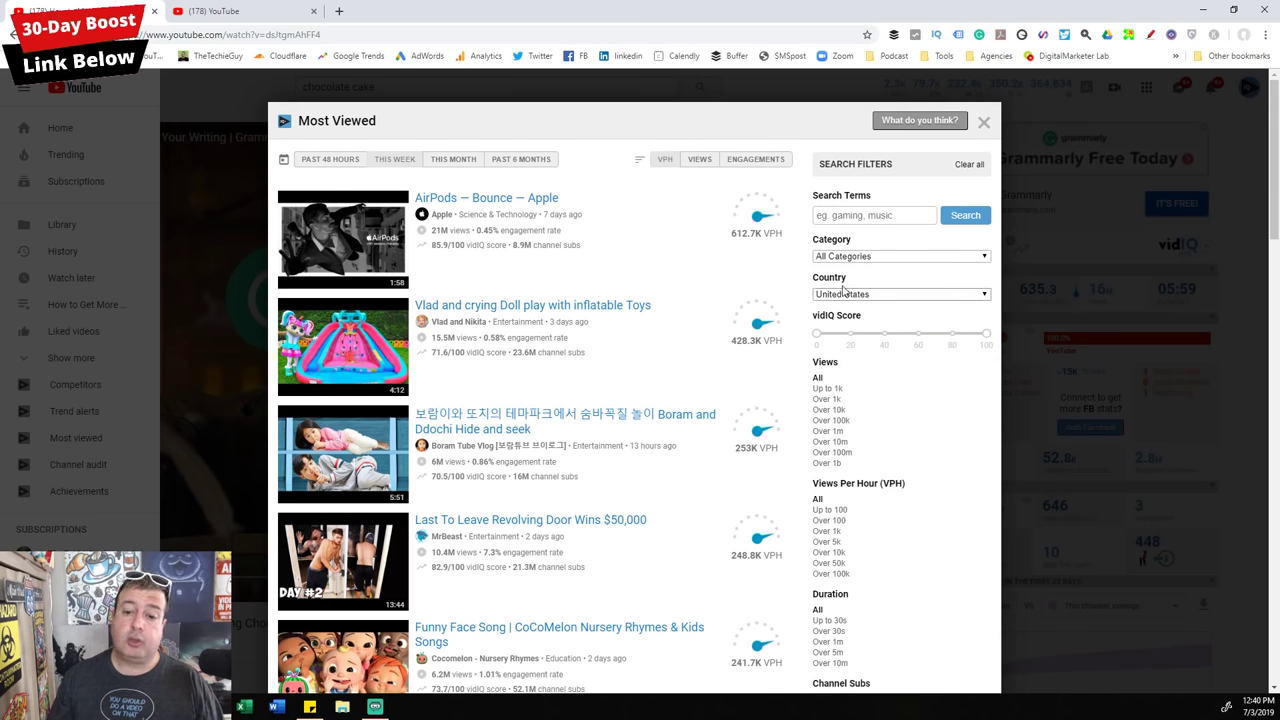
scroll(935, 369, down, 4)
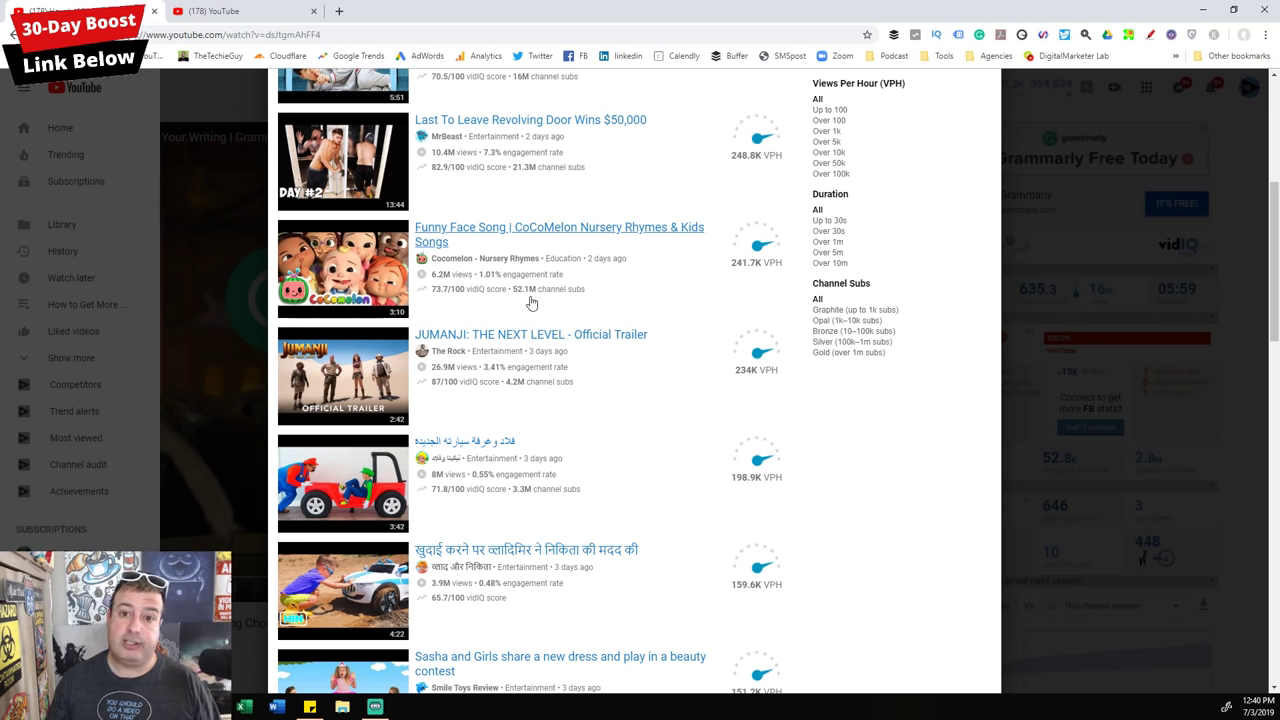
click(845, 333)
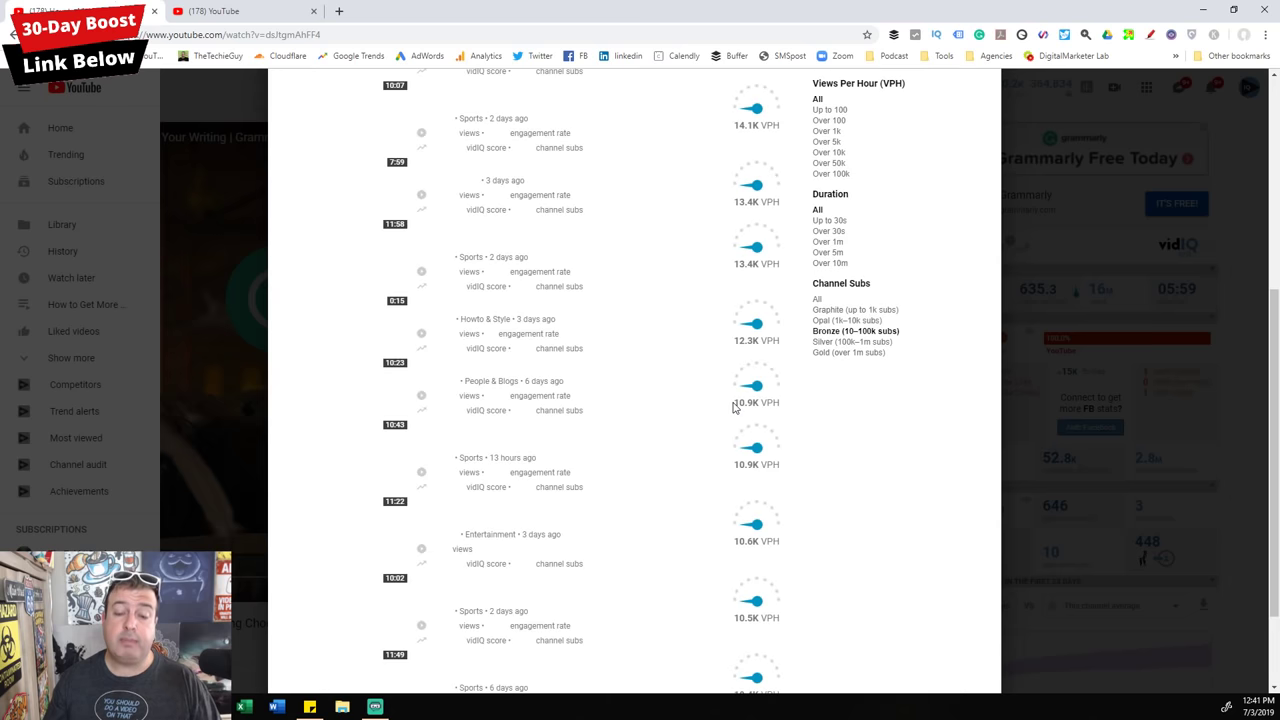
scroll(686, 372, up, 5)
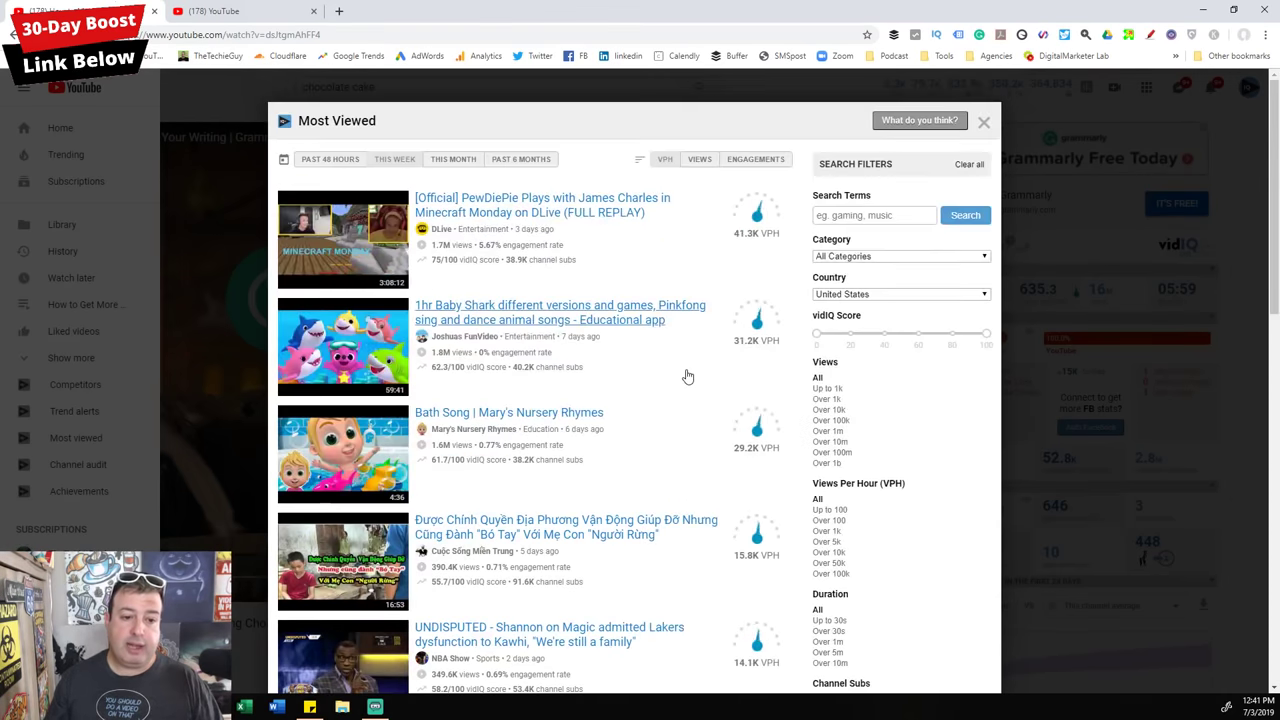
scroll(686, 376, down, 4)
scroll(686, 376, up, 4)
scroll(688, 378, down, 1)
scroll(688, 378, down, 2)
scroll(686, 374, up, 3)
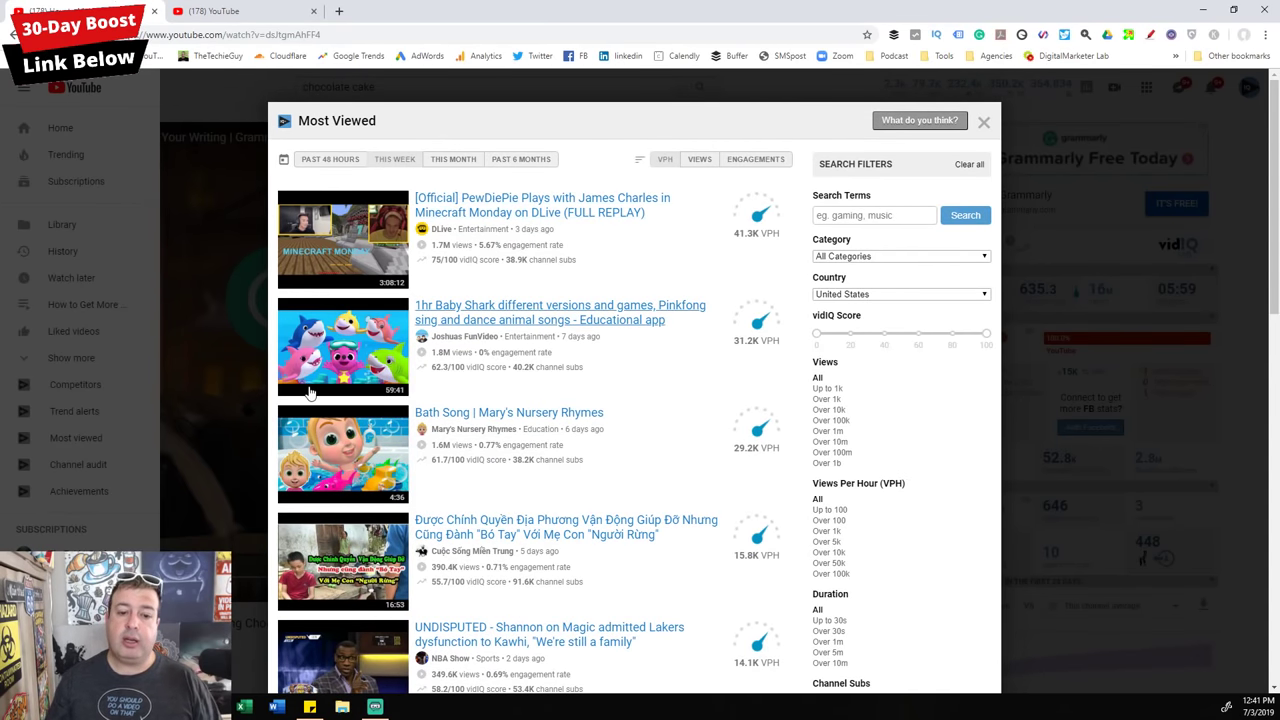
Step: Look through the available video categories for the Most Viewed filter and close the list without choosing one
click(953, 258)
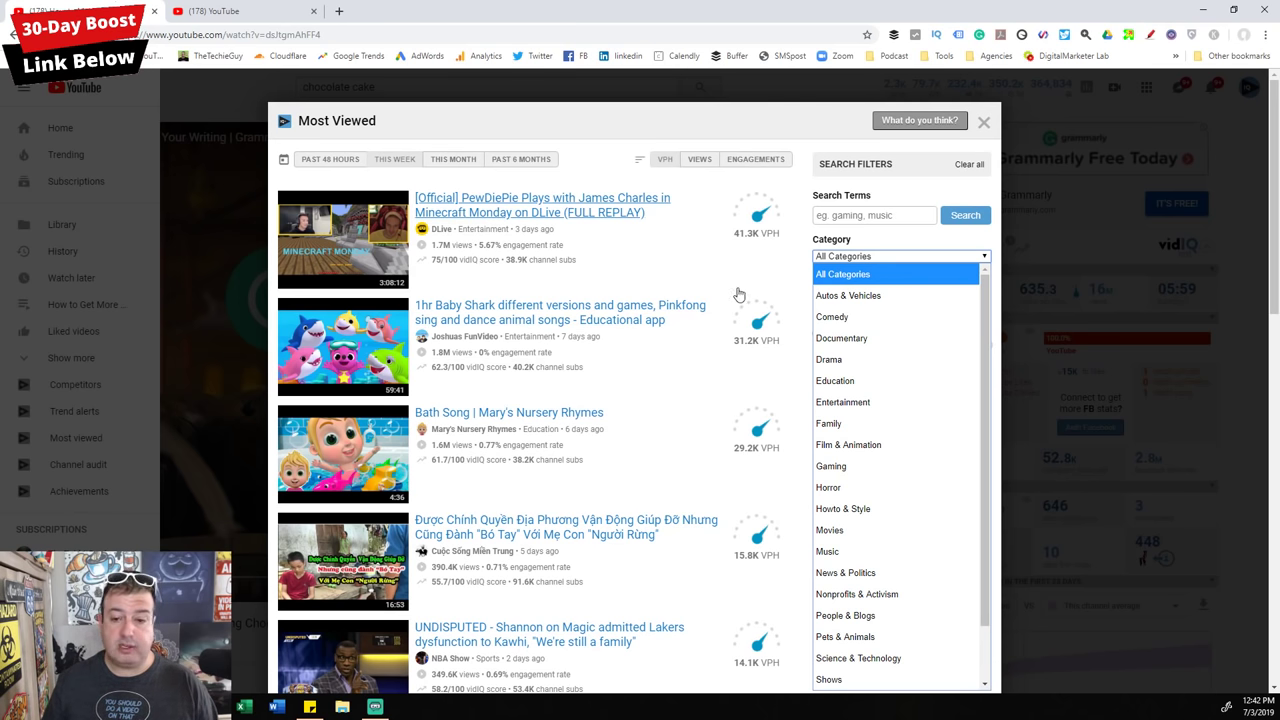
click(982, 124)
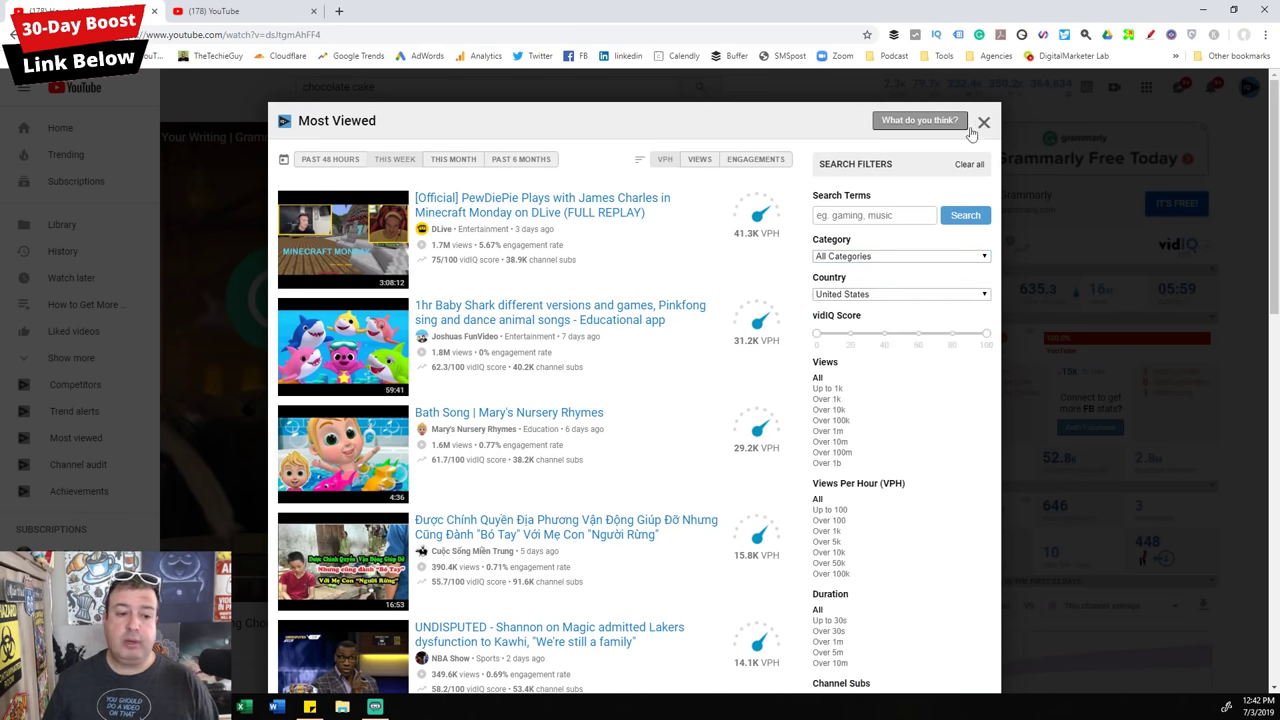
click(983, 122)
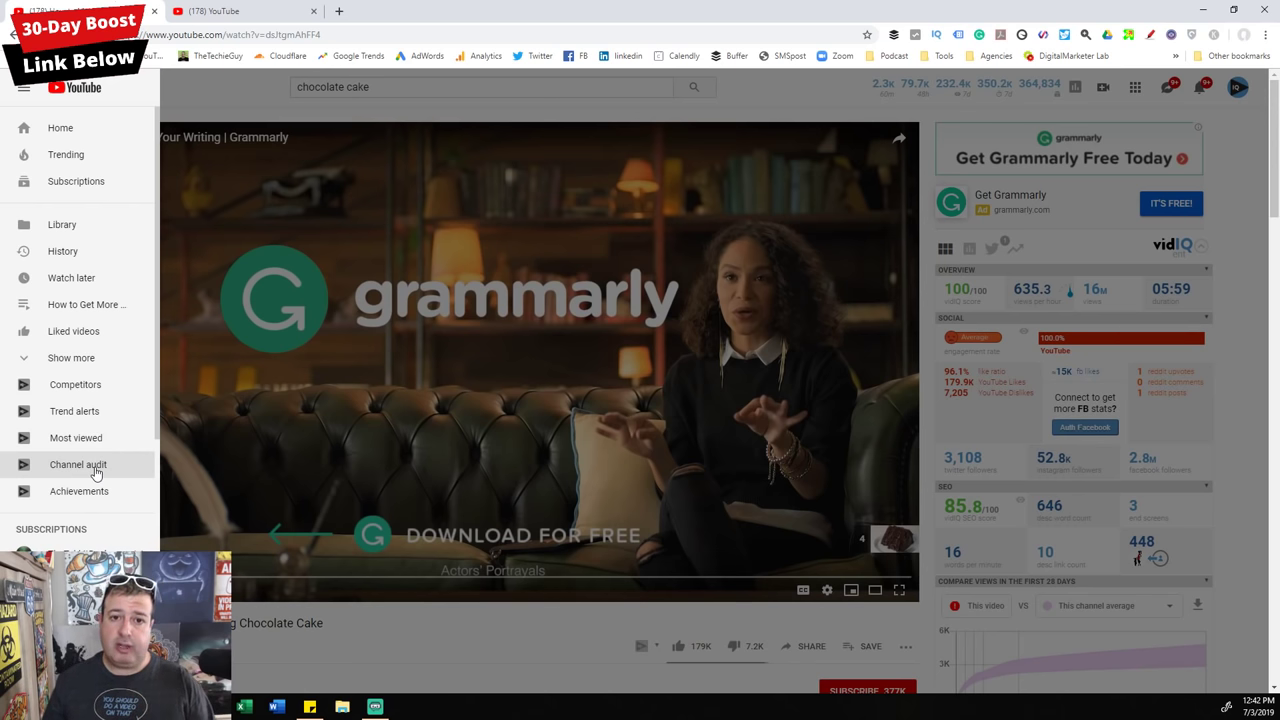
Step: Open the vidIQ Channel Audit, review the month-over-month views, subscribers and watch time, and show the time frame options
click(95, 468)
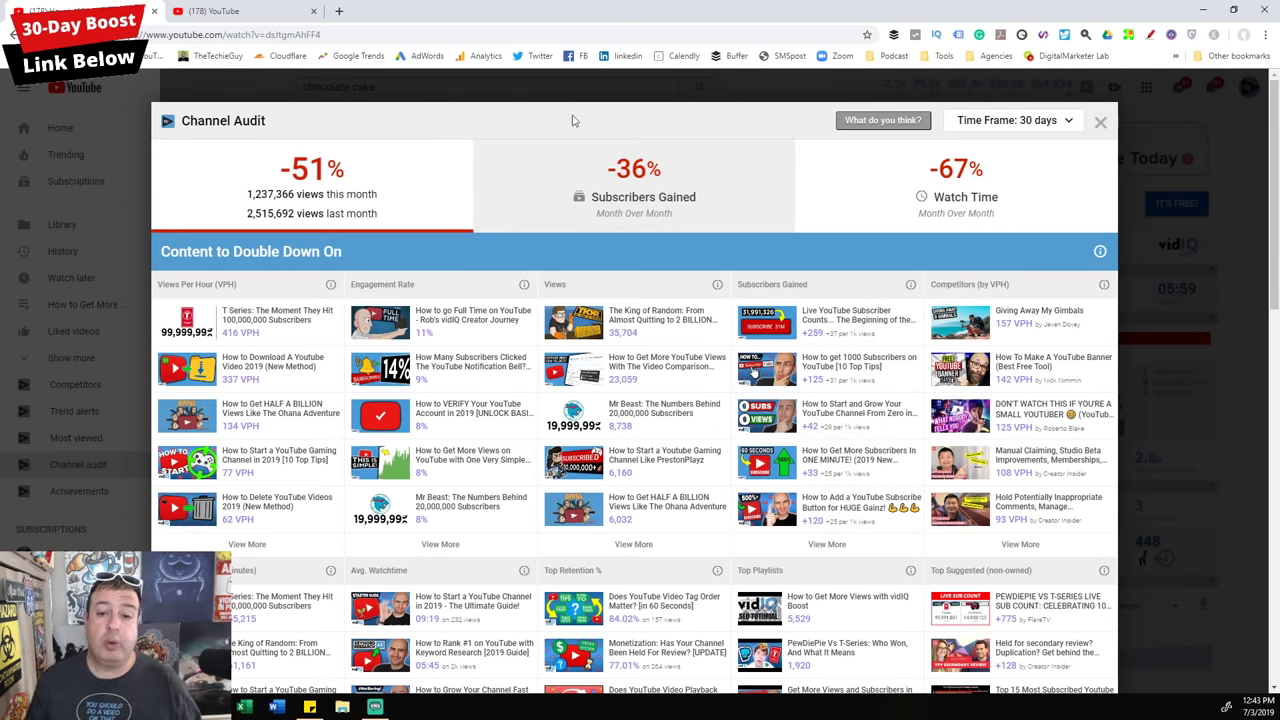
mouse_move(687, 177)
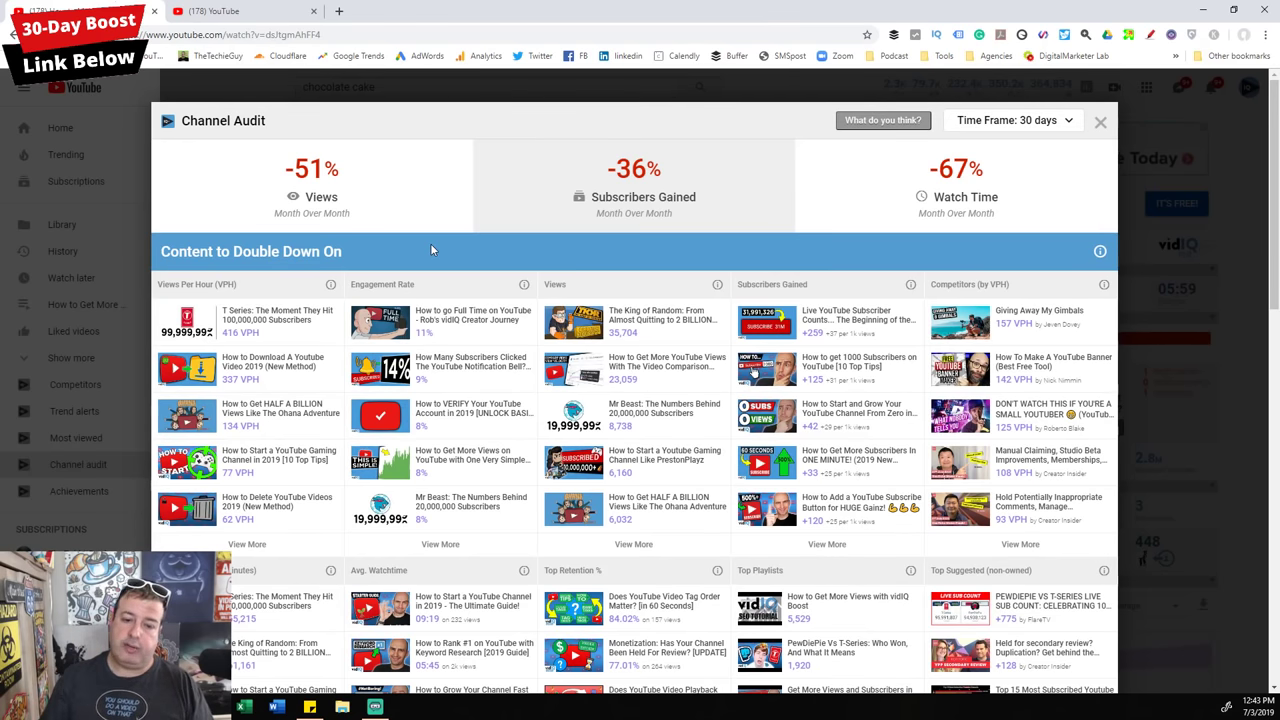
mouse_move(1008, 158)
click(1012, 128)
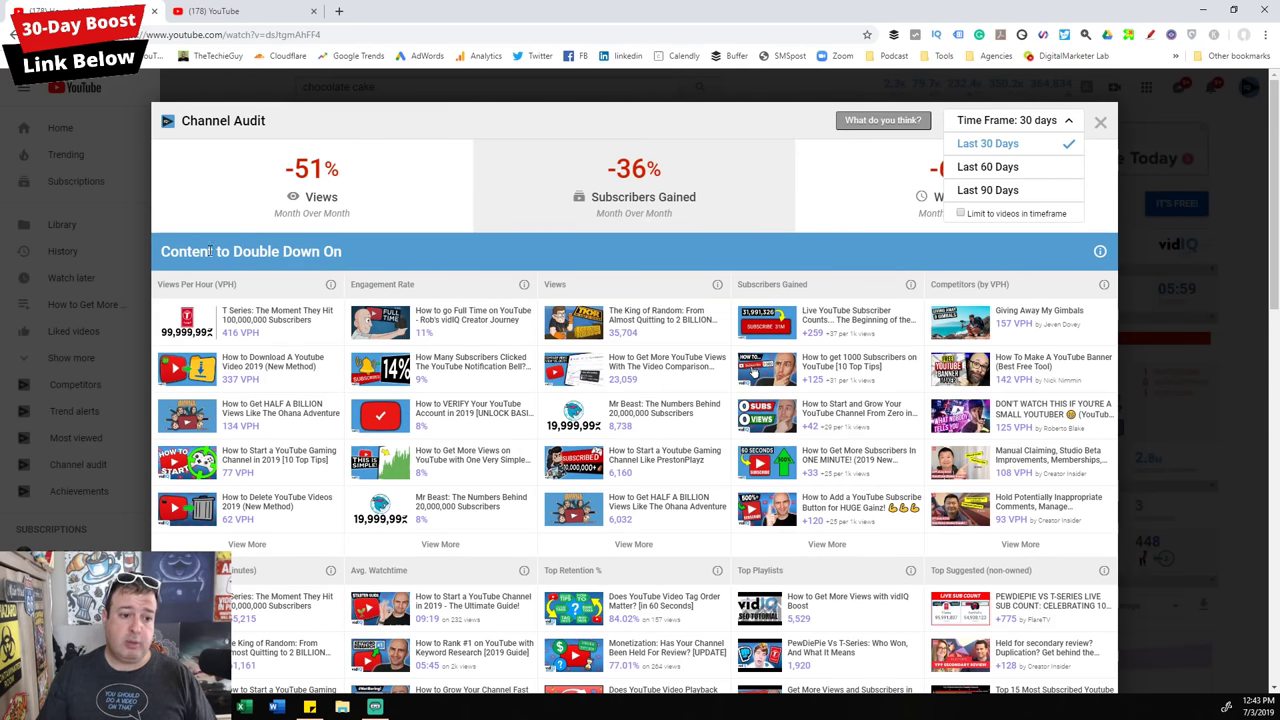
Step: Examine the audit's Content to Double Down On section, including VPH, engagement rate, watch time and retention rankings
drag(163, 251, 367, 259)
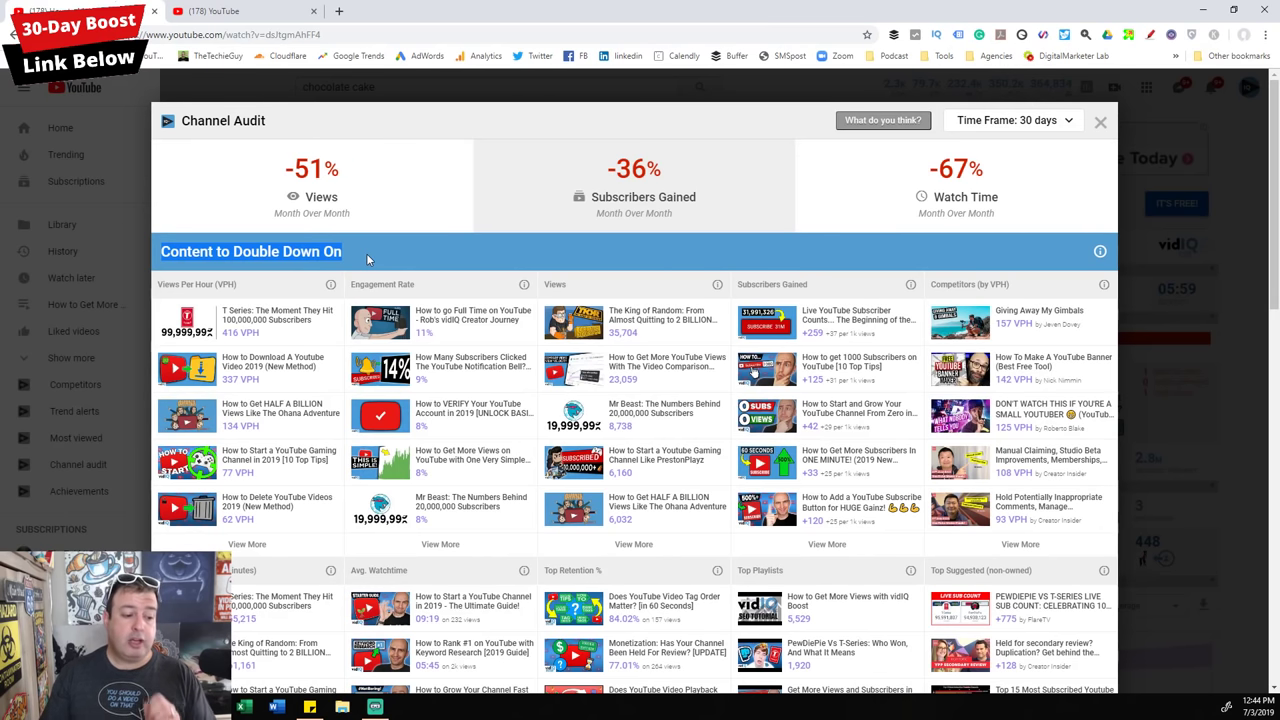
click(367, 259)
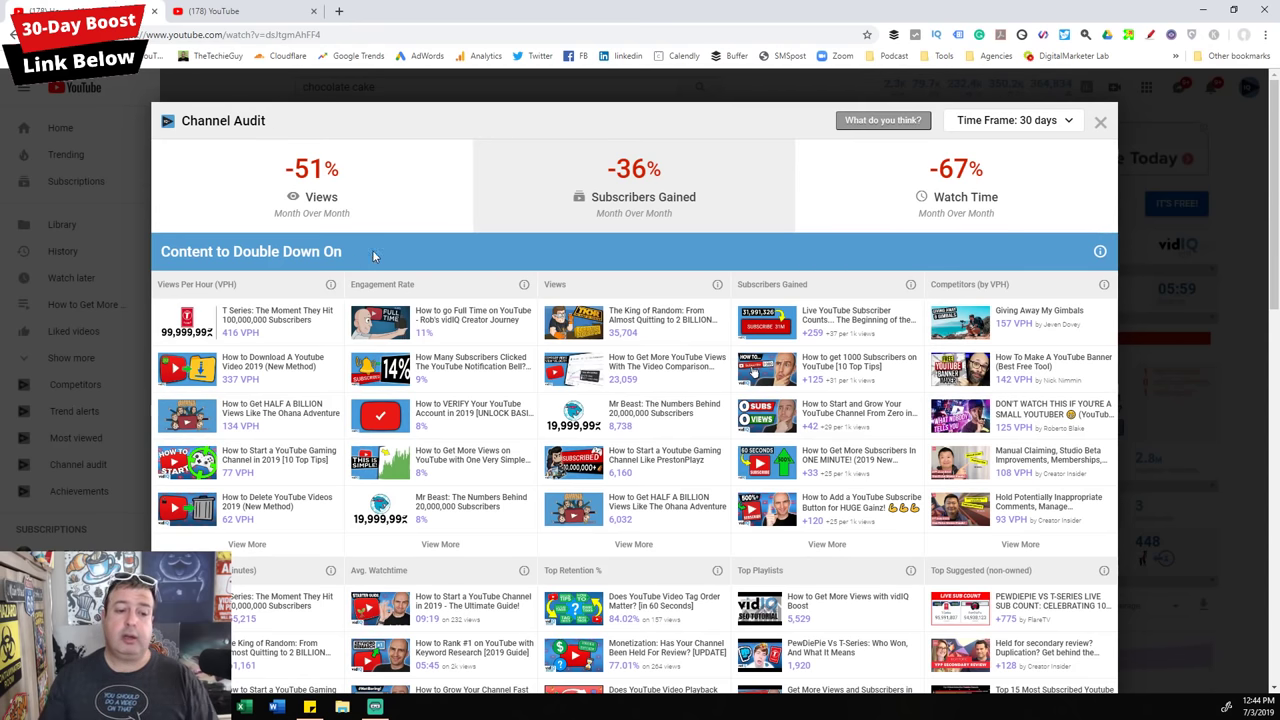
drag(164, 285, 215, 285)
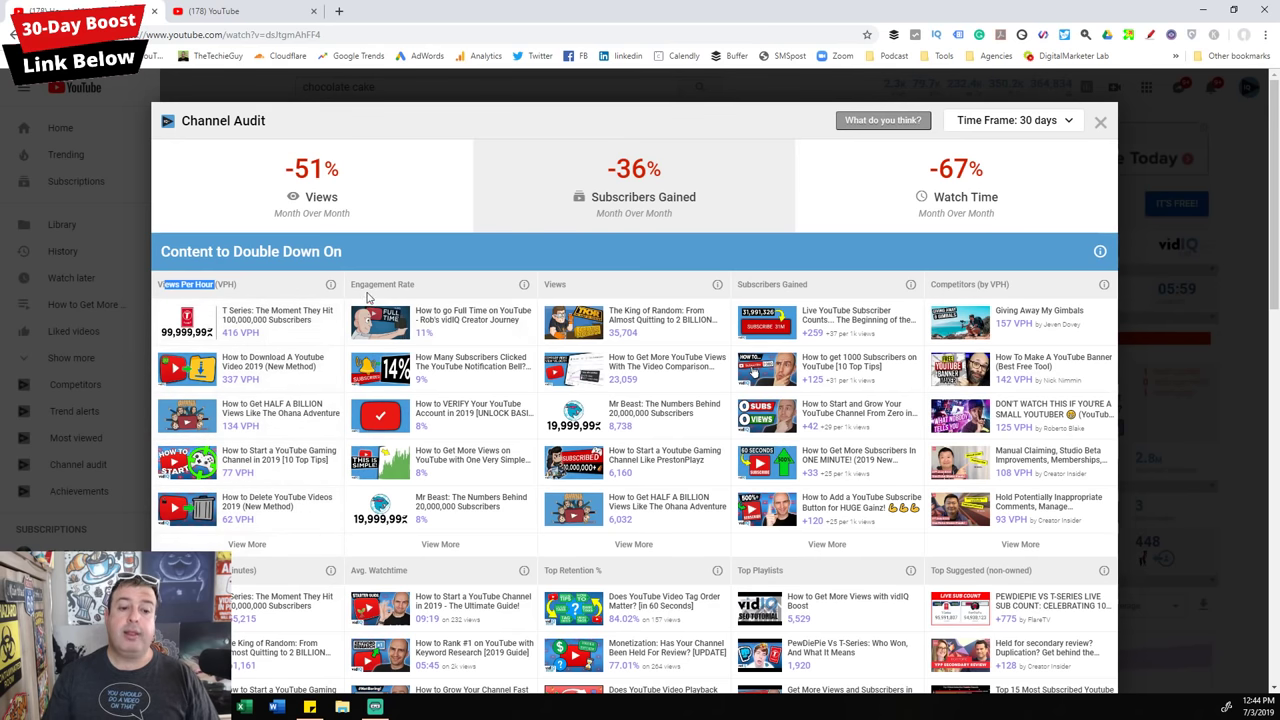
drag(370, 285, 413, 285)
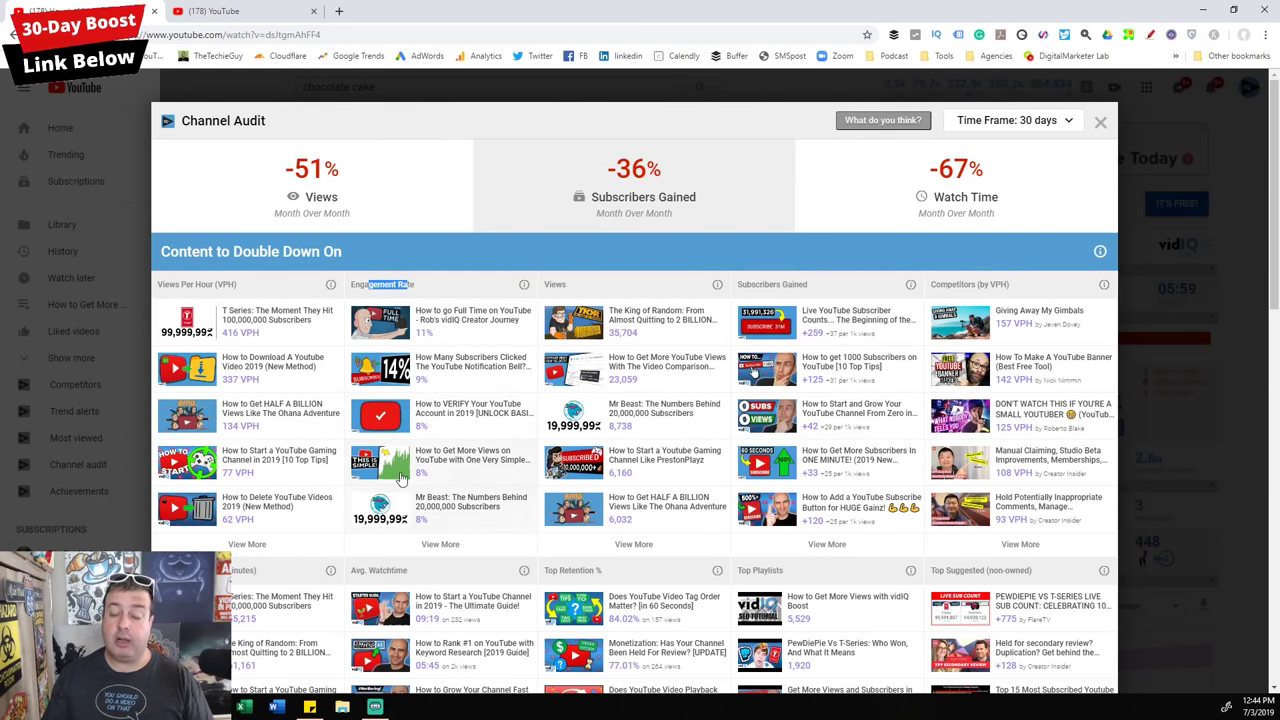
scroll(400, 470, down, 1)
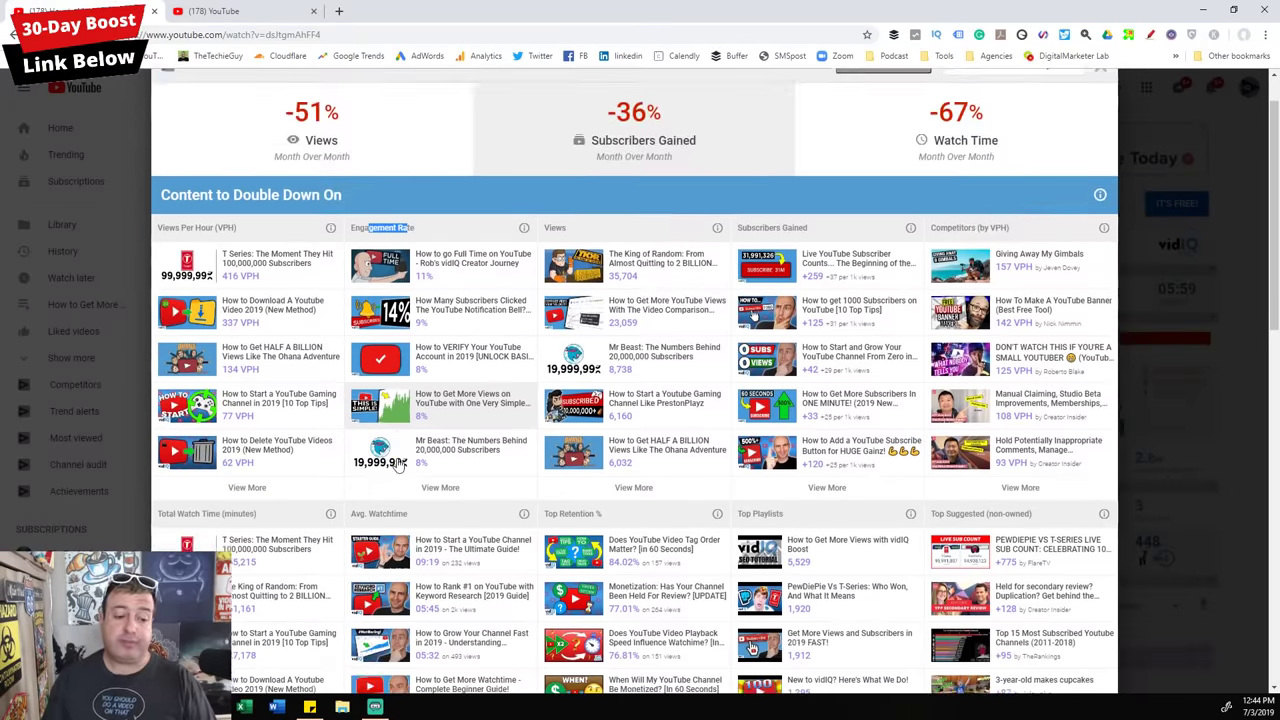
scroll(398, 465, down, 1)
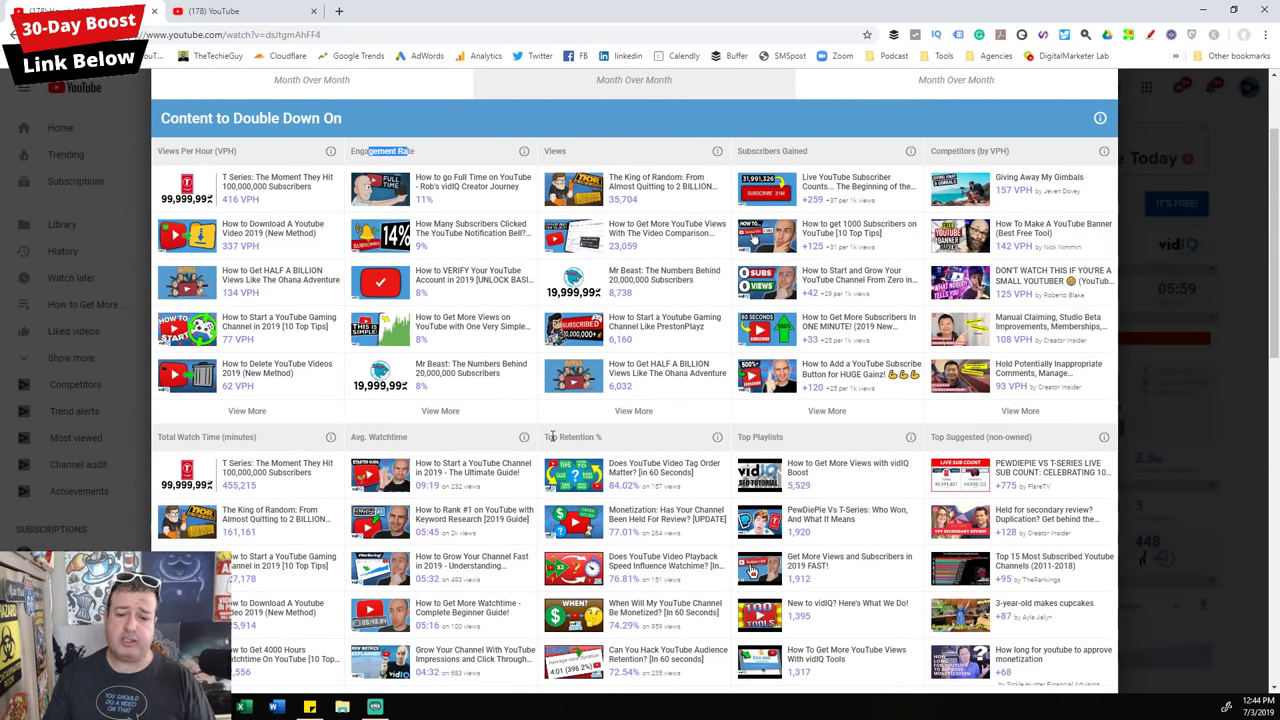
mouse_move(715, 450)
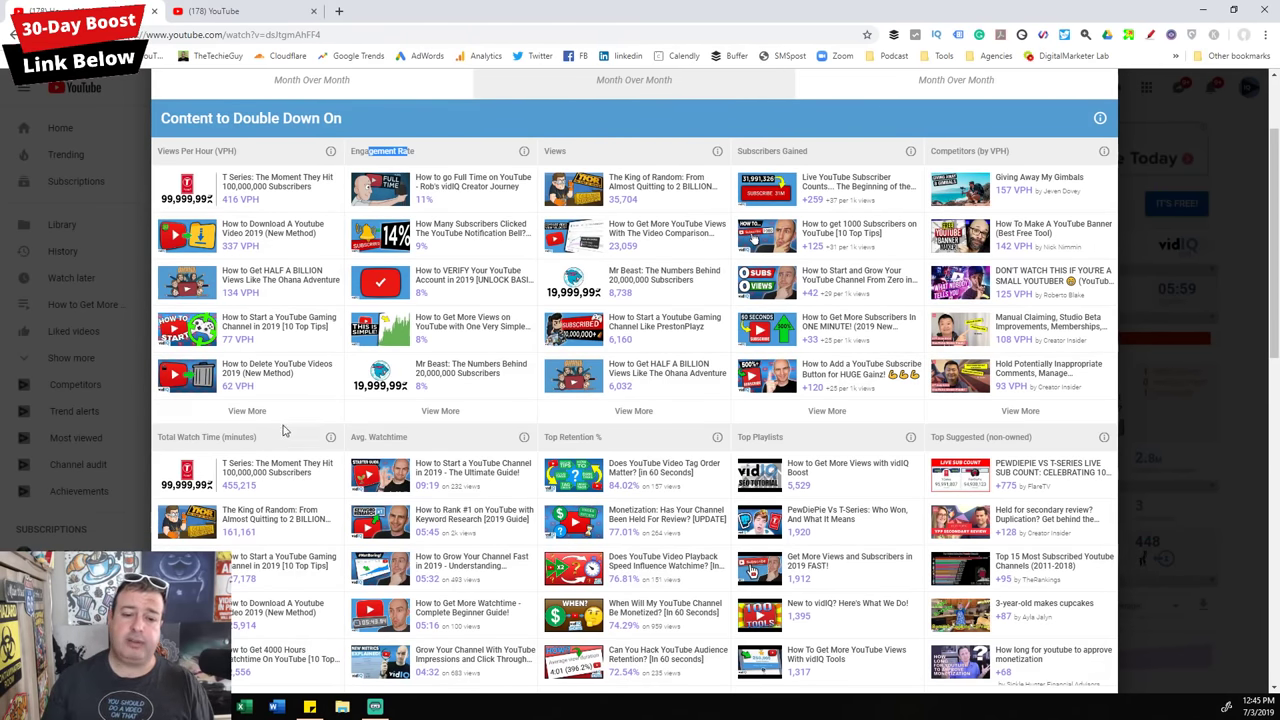
Step: Examine the Content That Could Use Work section and compare it with the channel's best-performing content
scroll(275, 434, down, 4)
scroll(262, 430, down, 1)
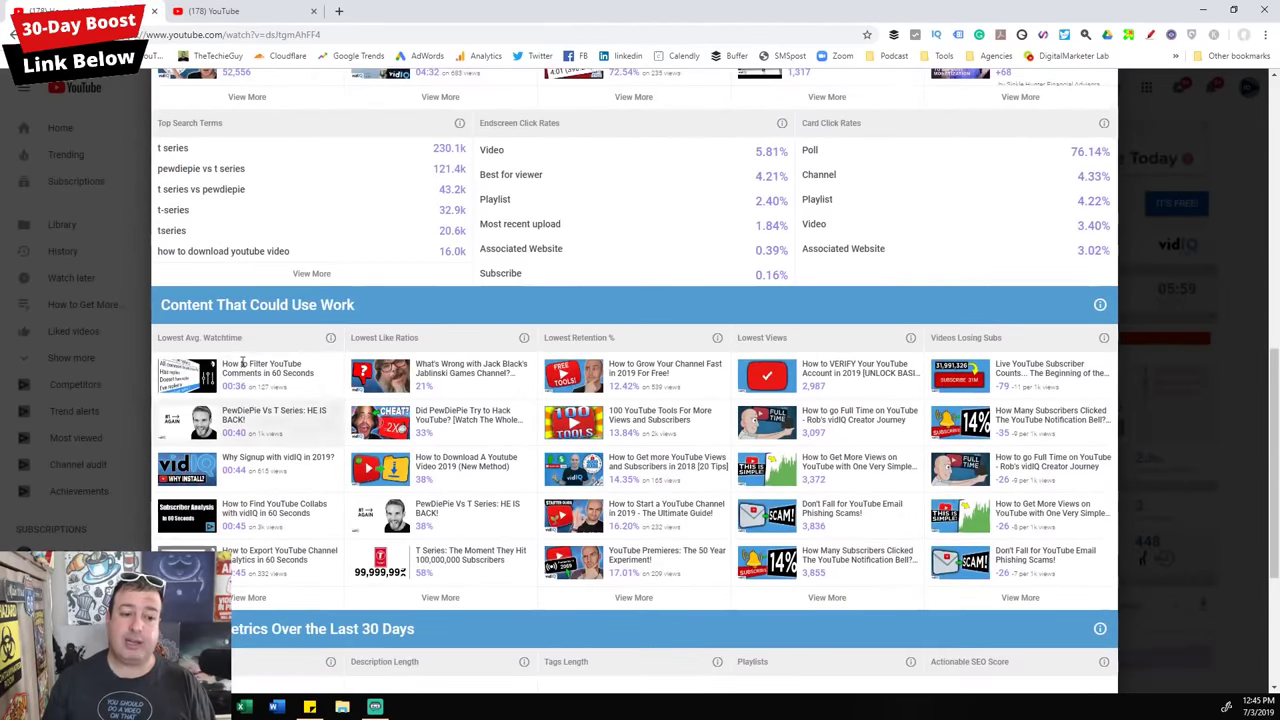
drag(208, 305, 352, 304)
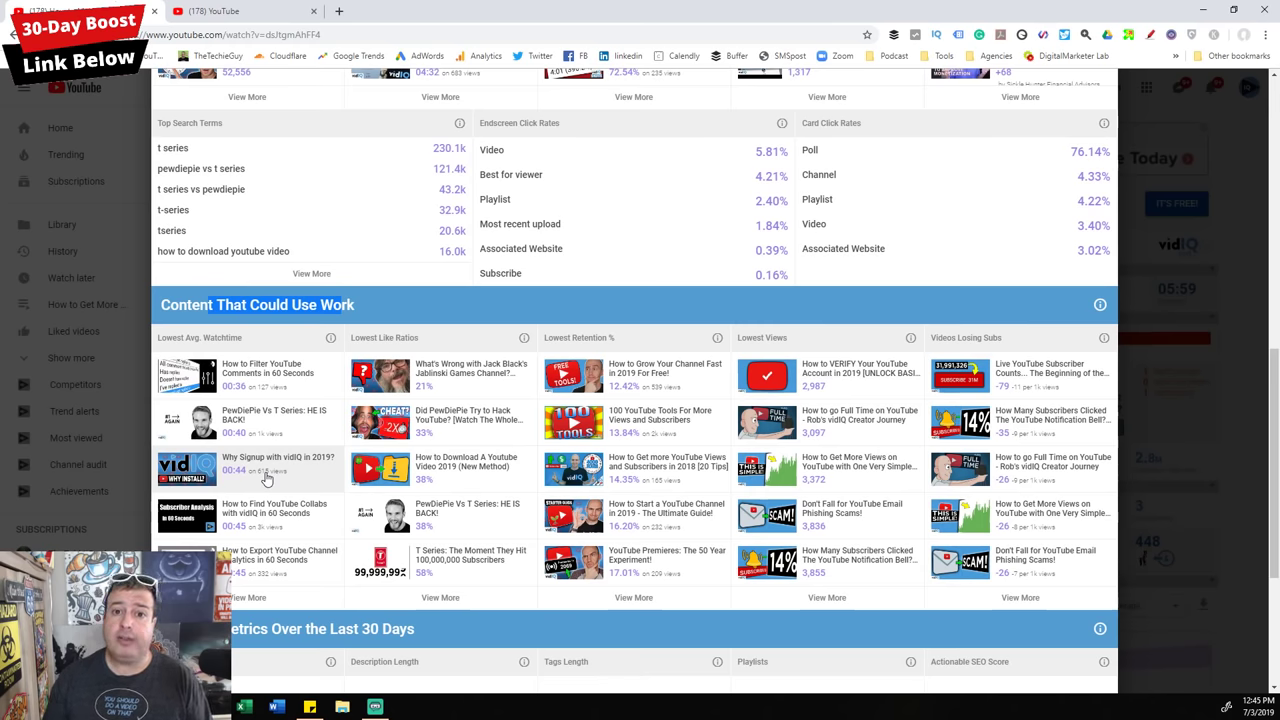
scroll(662, 457, up, 5)
scroll(662, 457, up, 2)
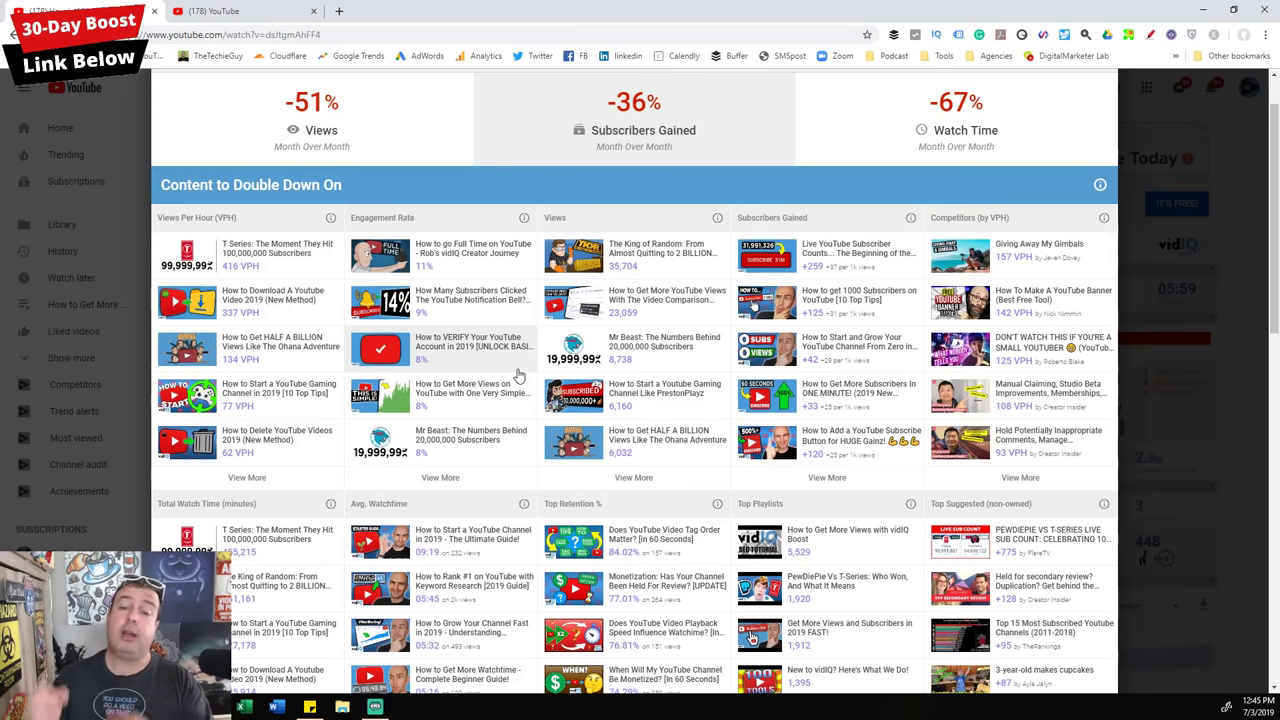
scroll(518, 375, down, 8)
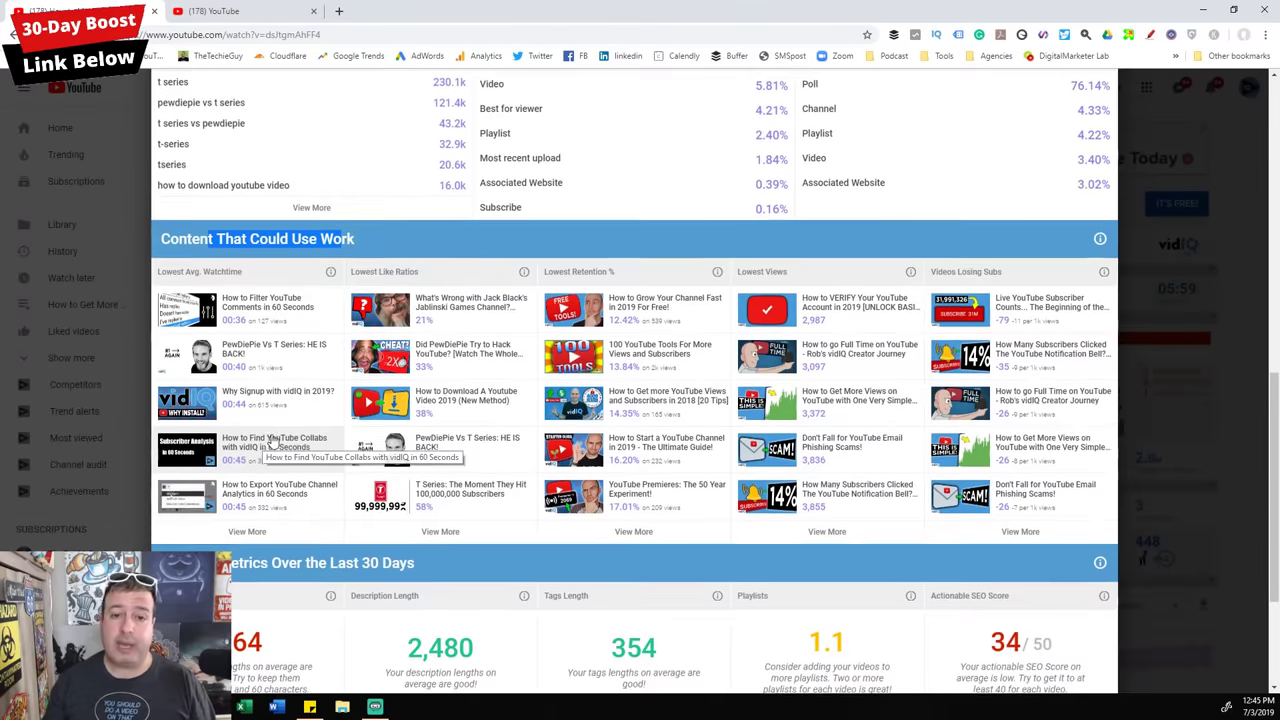
scroll(609, 466, up, 6)
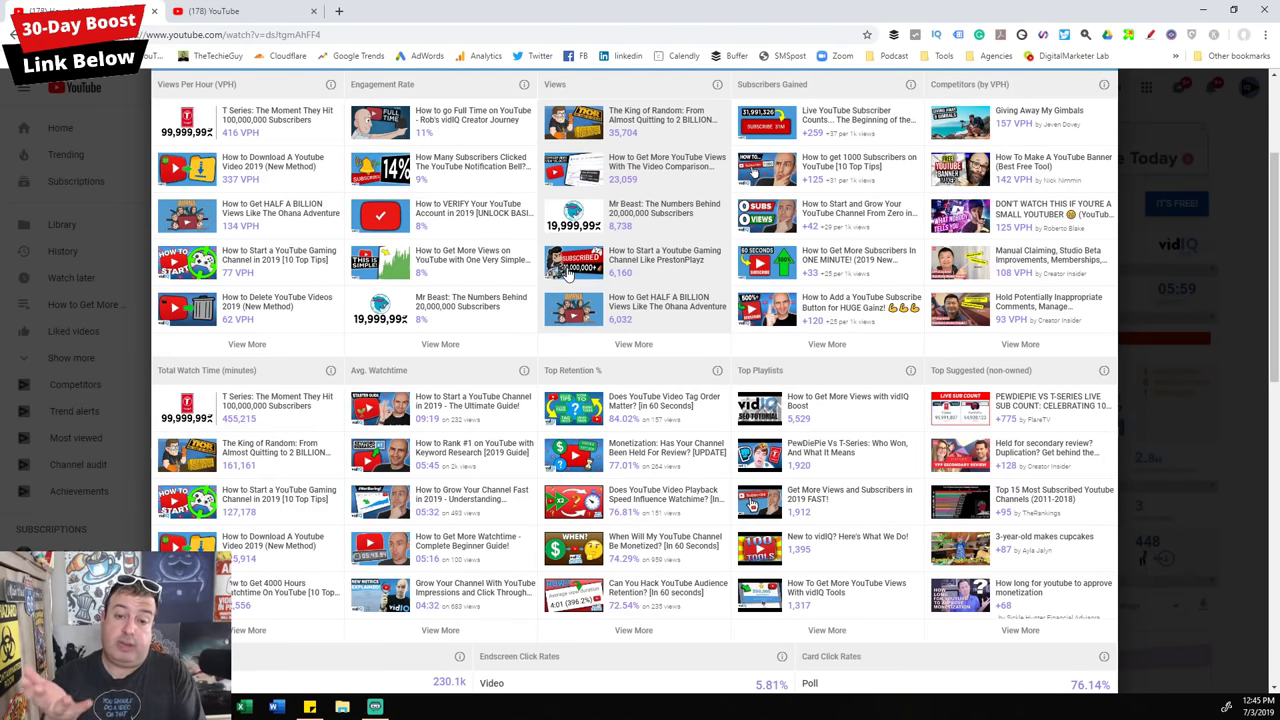
Step: Open the full ranking of the channel's Top Search Terms for the past 30 days and browse the list
scroll(210, 385, down, 3)
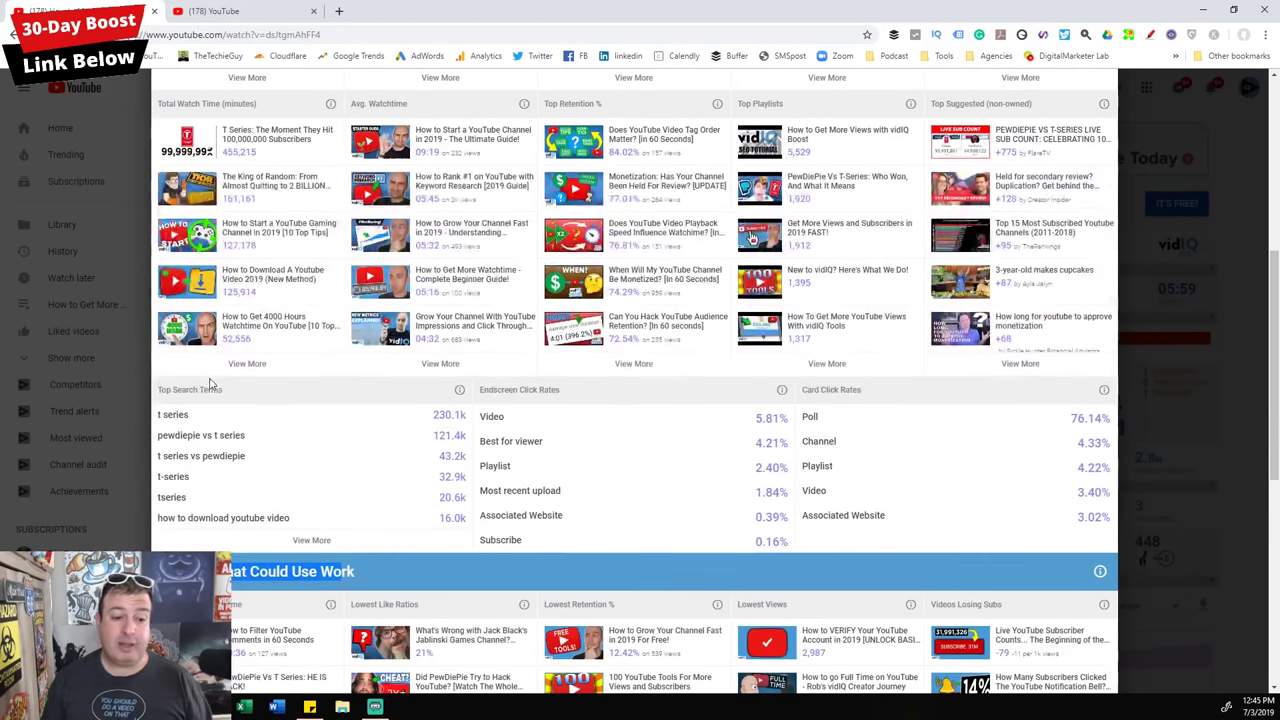
drag(186, 390, 213, 390)
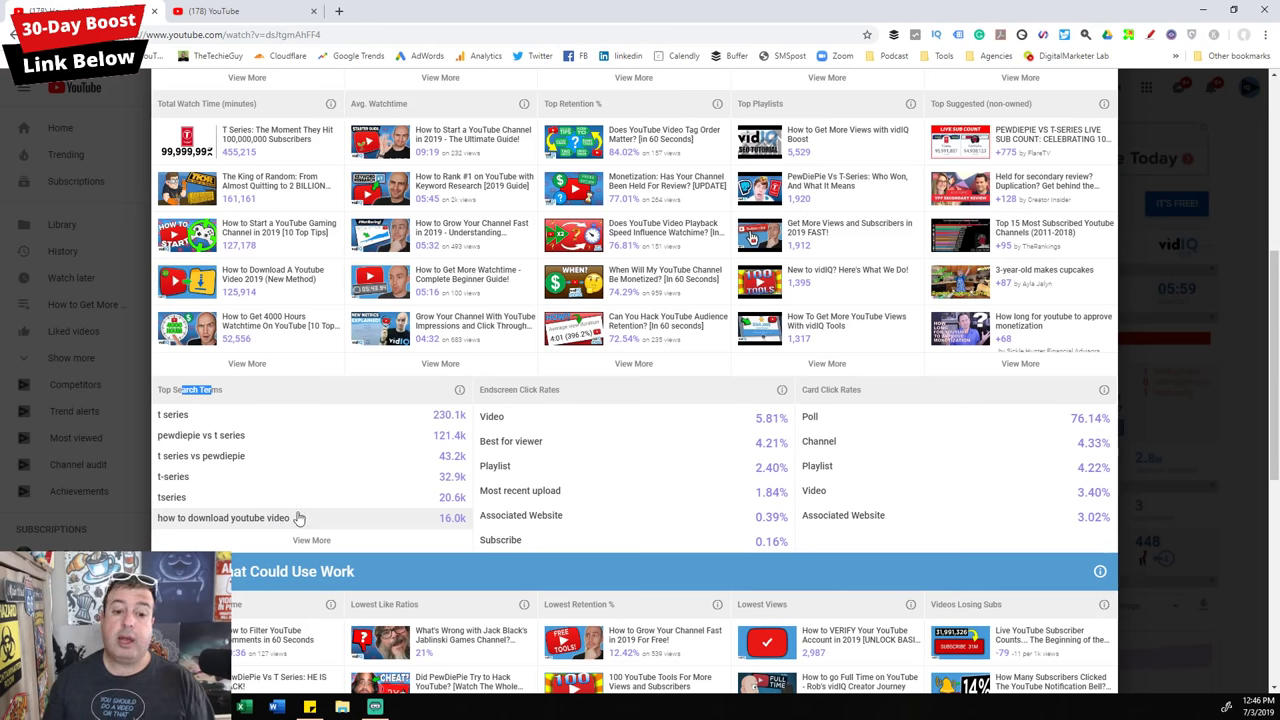
click(311, 540)
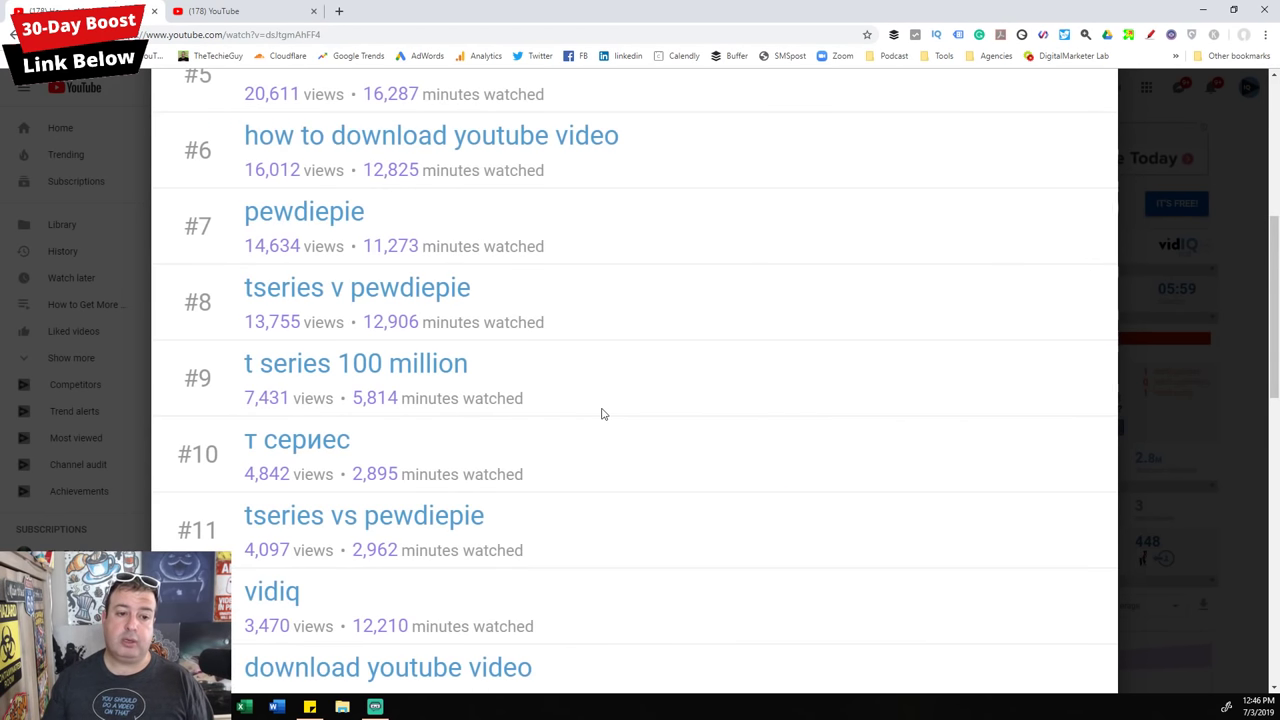
scroll(602, 430, up, 5)
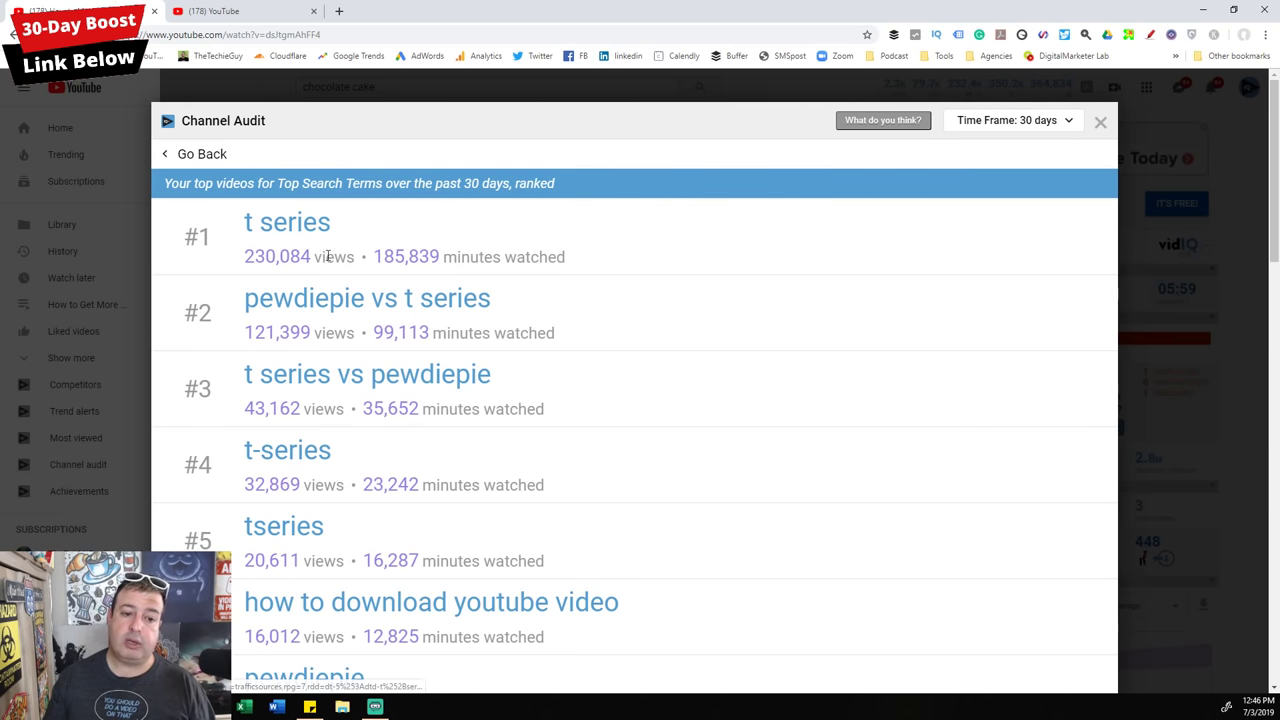
scroll(640, 366, down, 6)
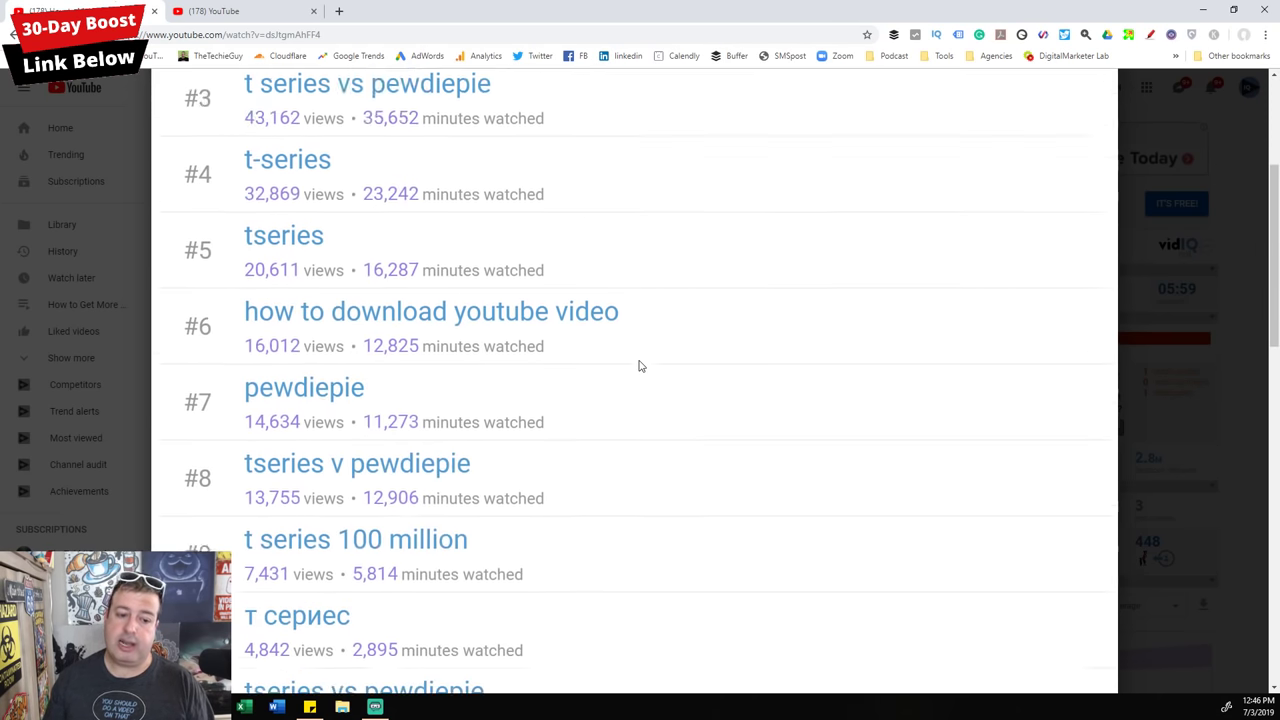
scroll(640, 366, down, 5)
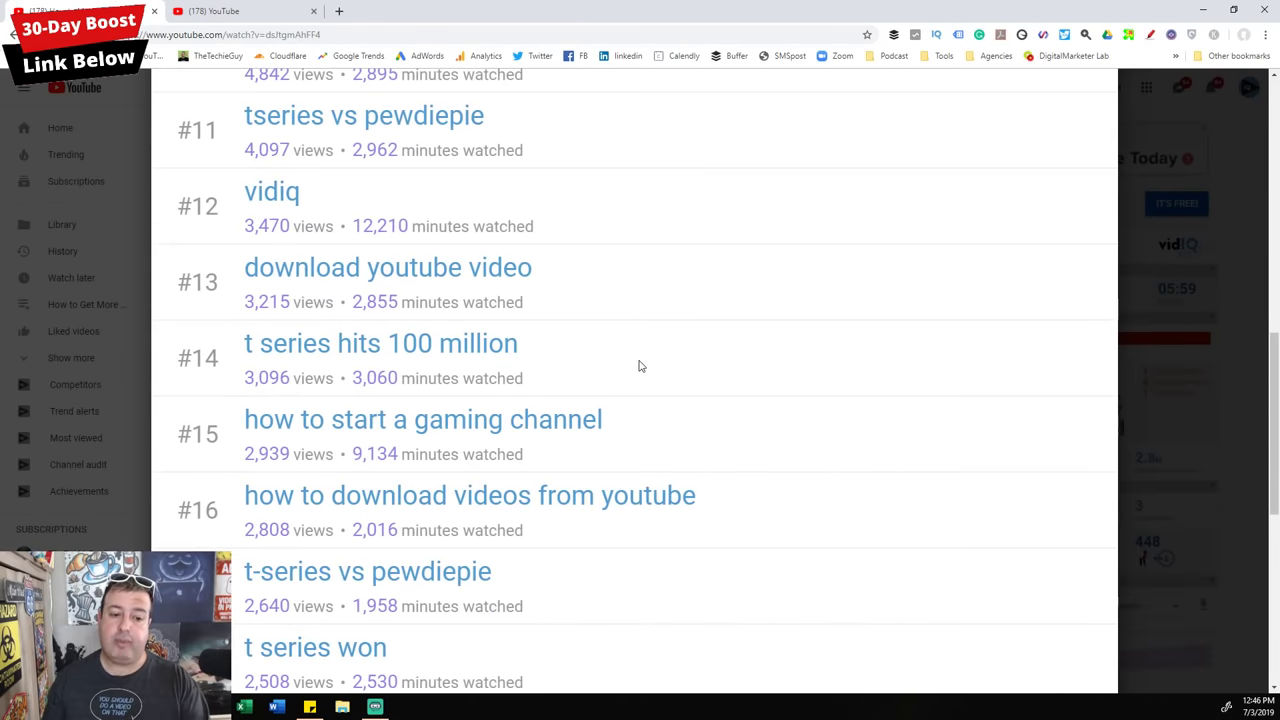
Step: Finish browsing the Top Search Terms ranking, then return to the audit overview and view its endscreen and card click rates
scroll(641, 368, down, 1)
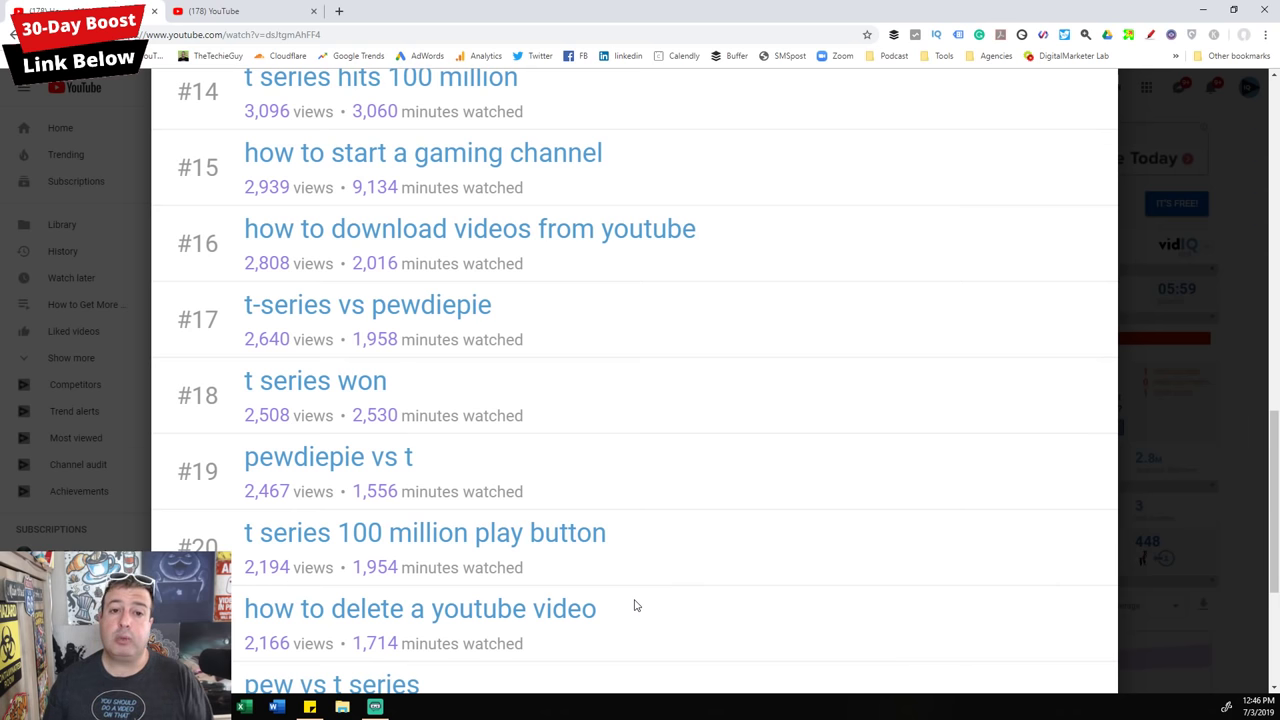
scroll(634, 605, up, 10)
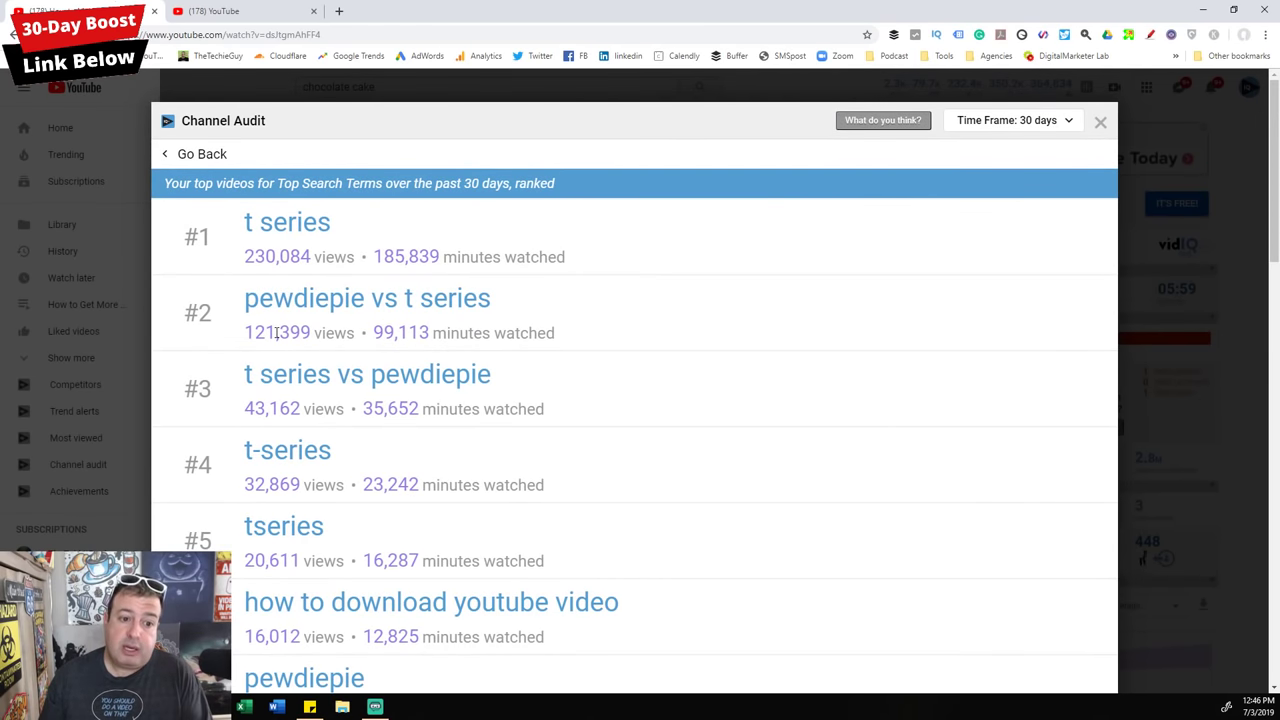
click(186, 156)
scroll(590, 420, down, 5)
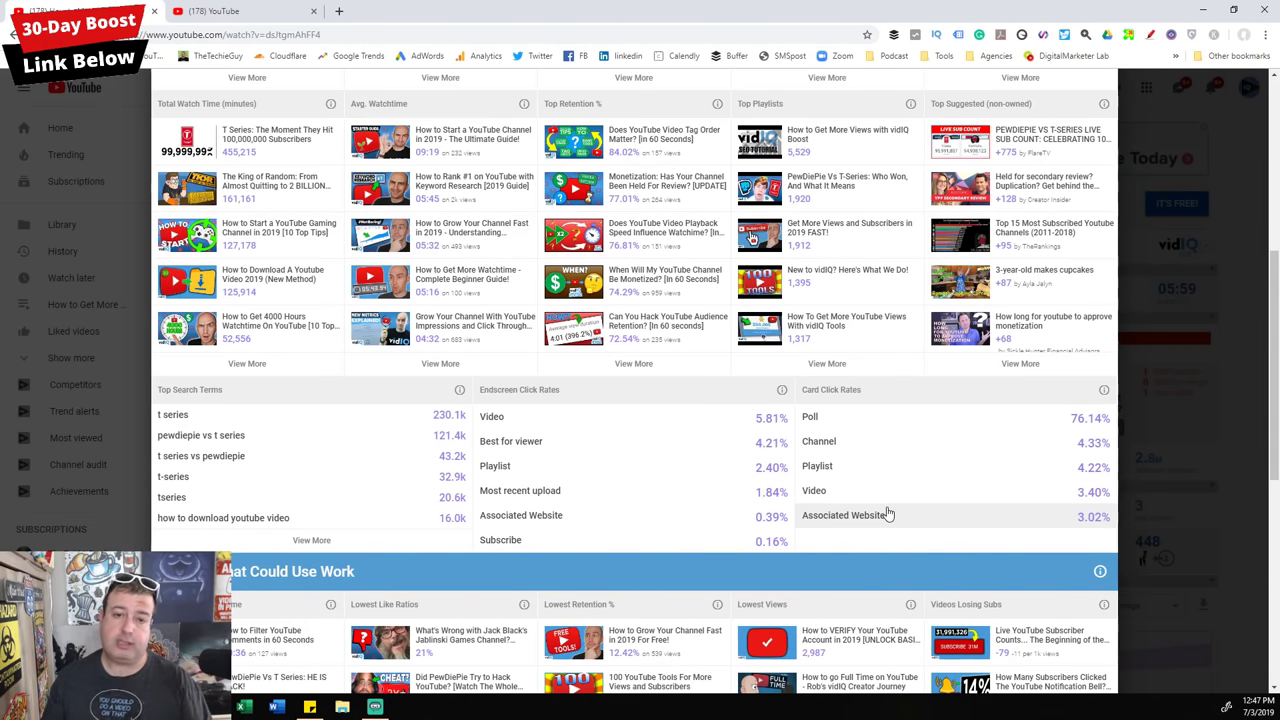
Step: Examine the audit's Average Metrics Over the Last 30 Days and Items to Improve Upon sections
scroll(649, 477, down, 3)
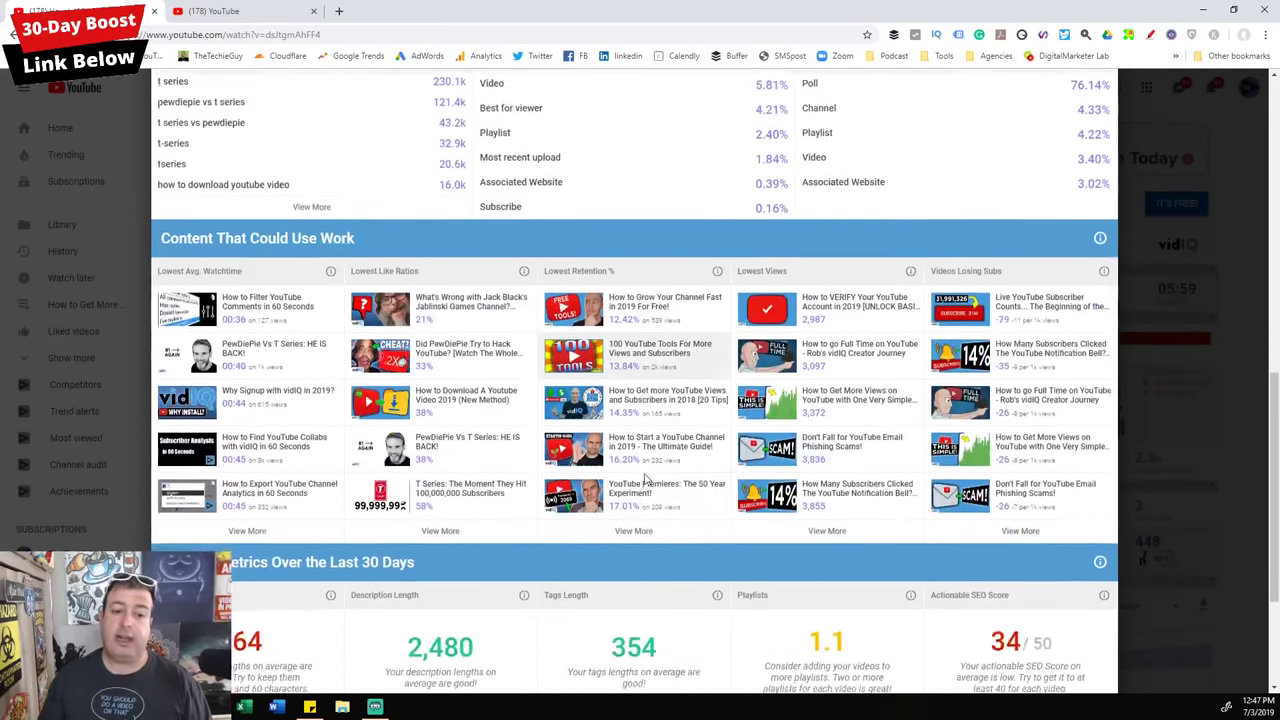
scroll(645, 481, down, 2)
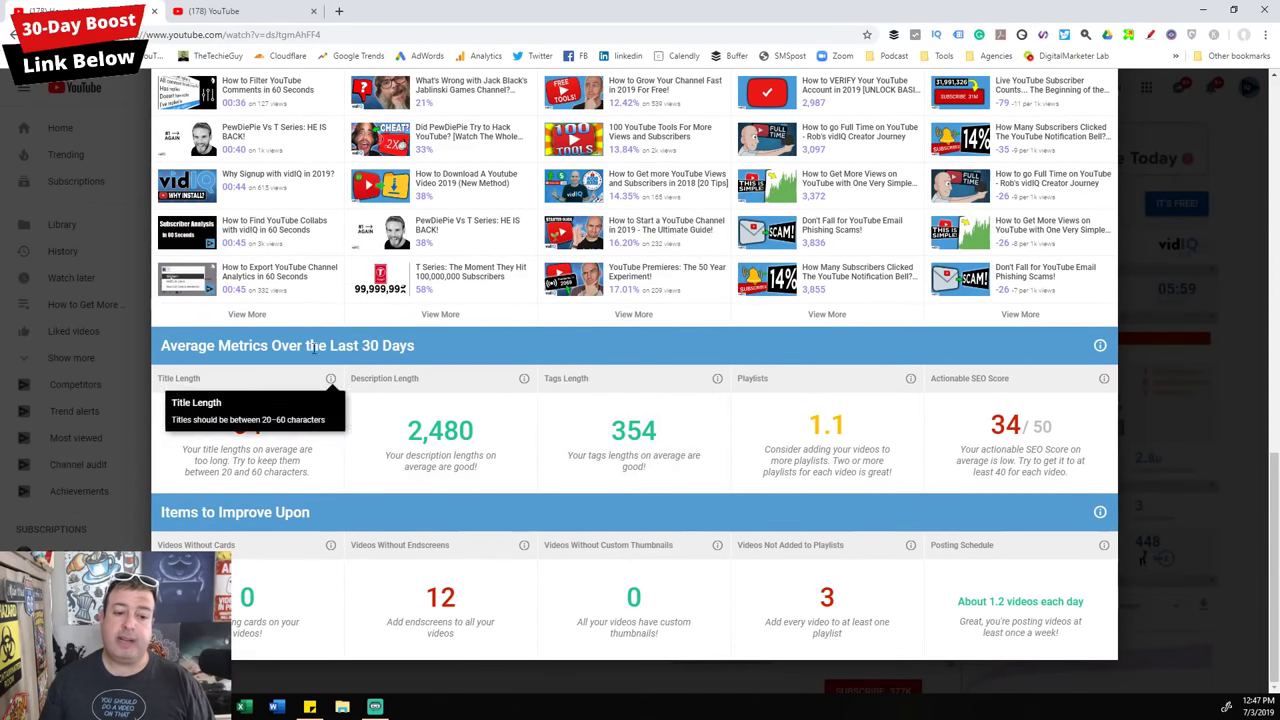
drag(219, 511, 323, 515)
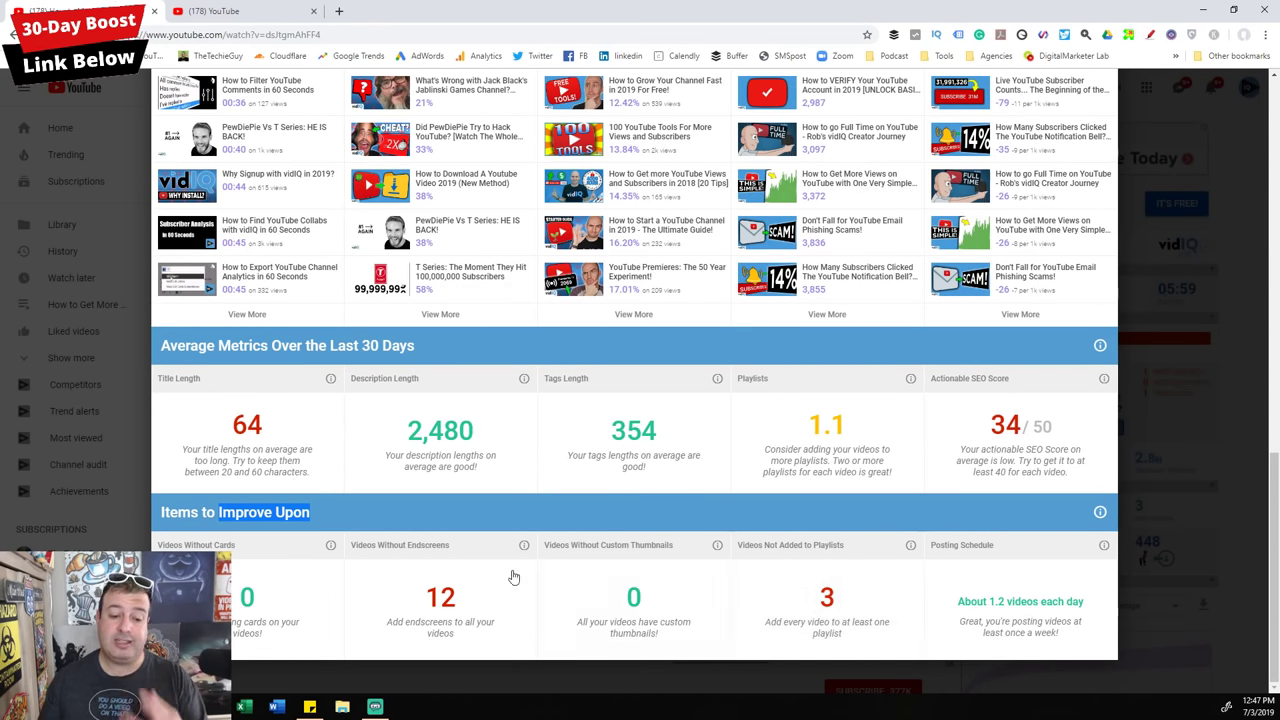
Step: Show this month's subscribers gained against last month's in the audit summary, then close the Channel Audit
scroll(647, 504, up, 10)
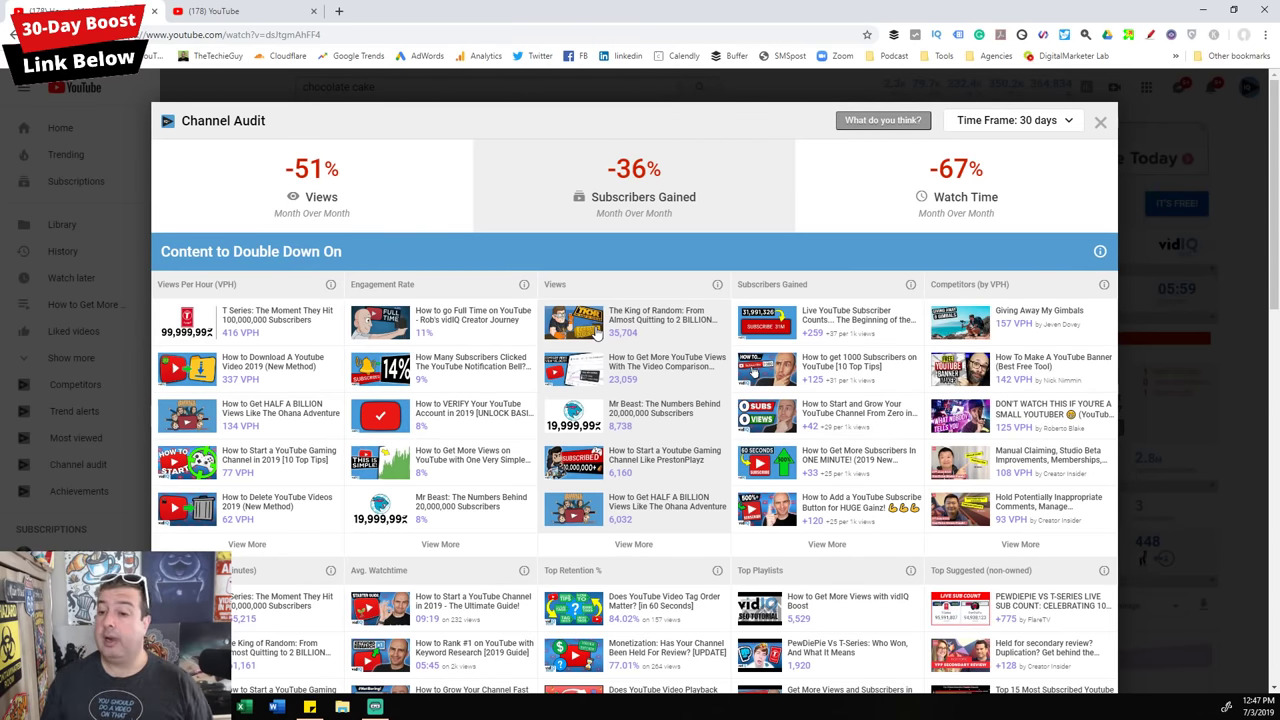
mouse_move(658, 180)
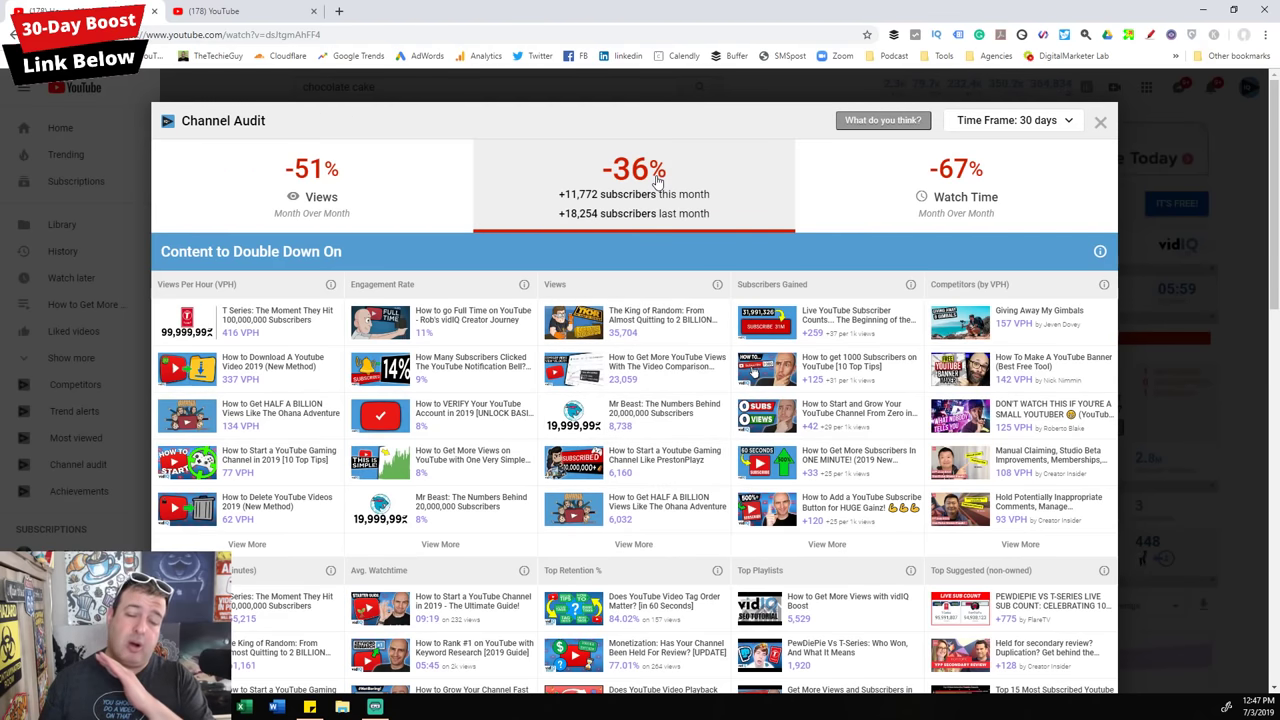
click(1100, 124)
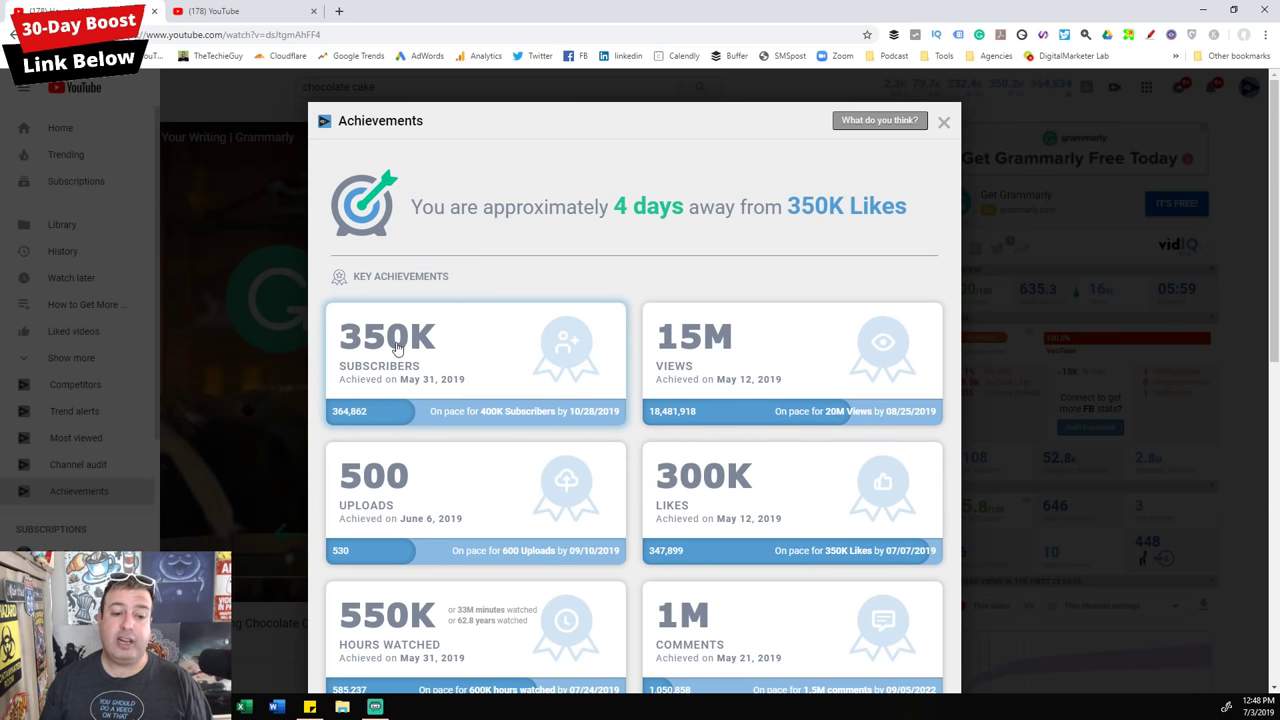
Step: Open the 350K subscribers achievement in a new tab and review the channel's key achievements, top performing months and top performing video
click(497, 357)
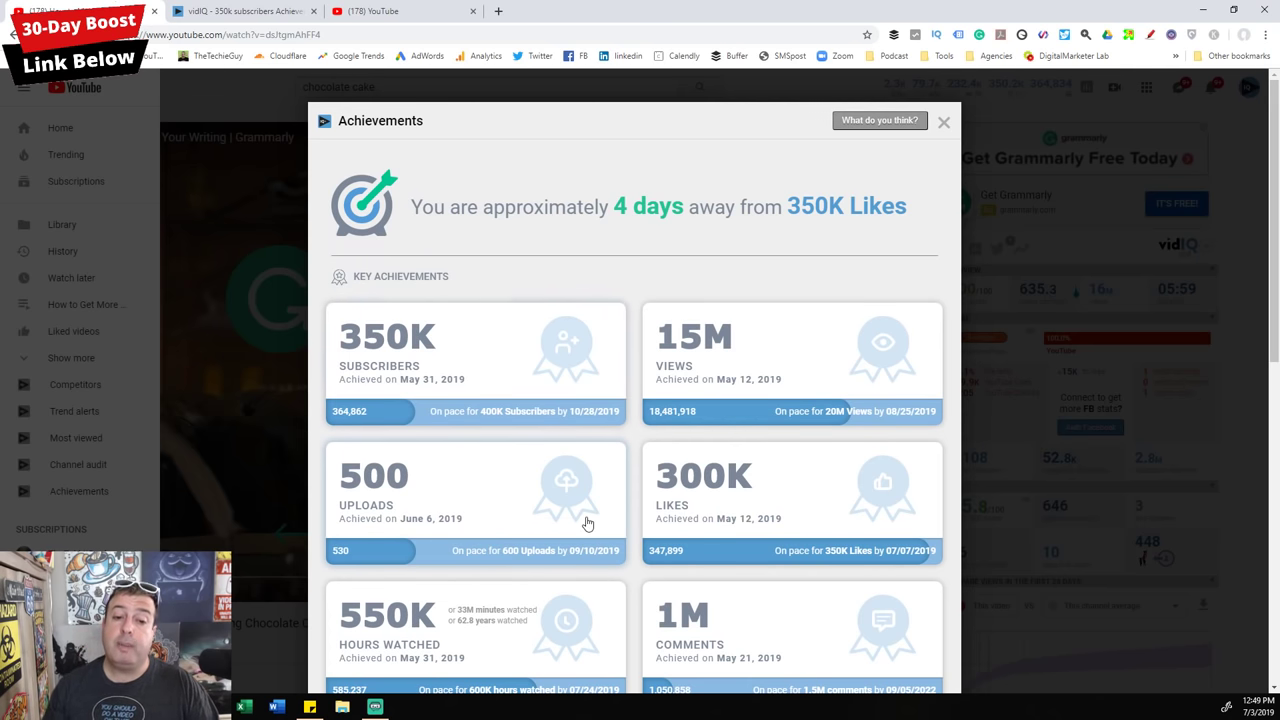
scroll(598, 500, down, 4)
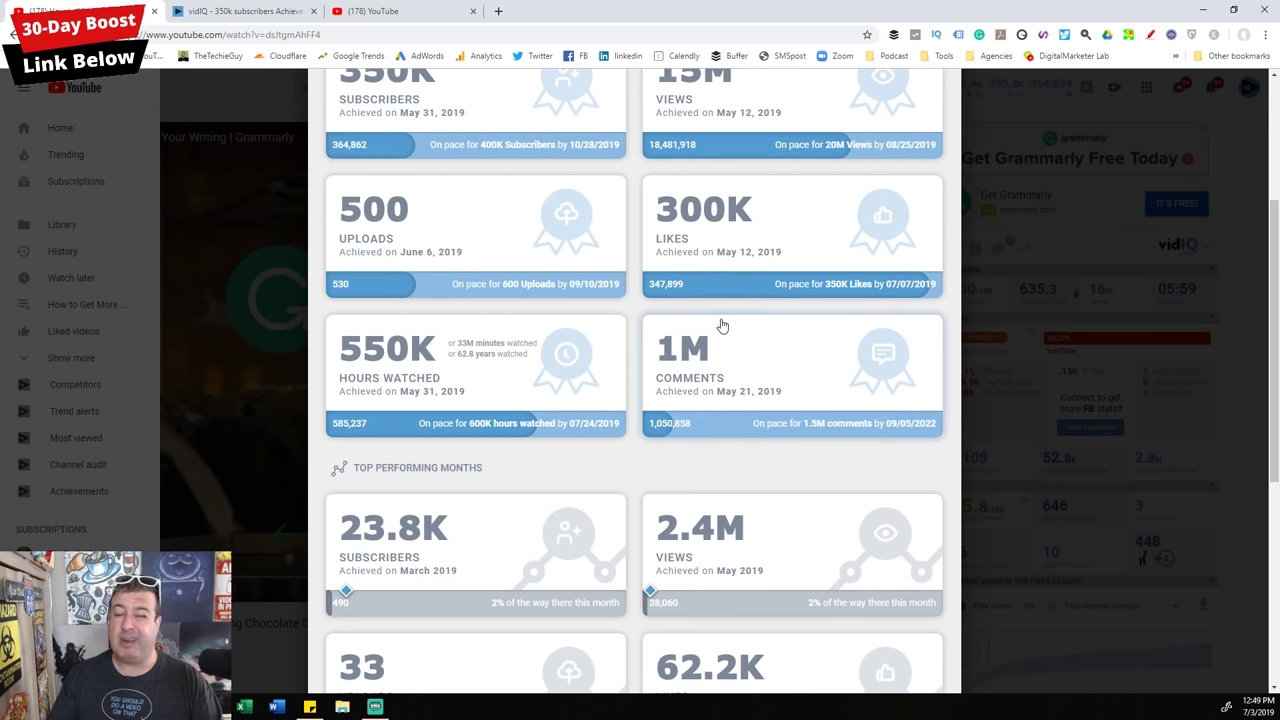
scroll(640, 350, down, 3)
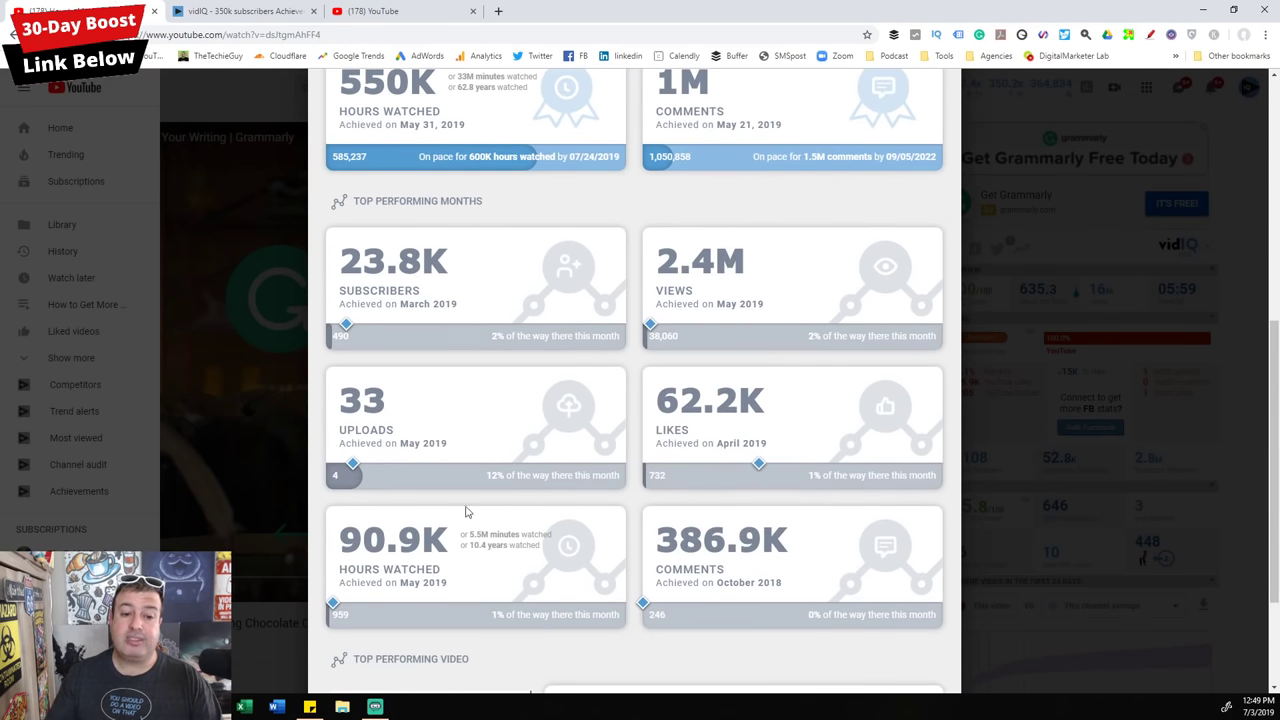
scroll(566, 300, down, 2)
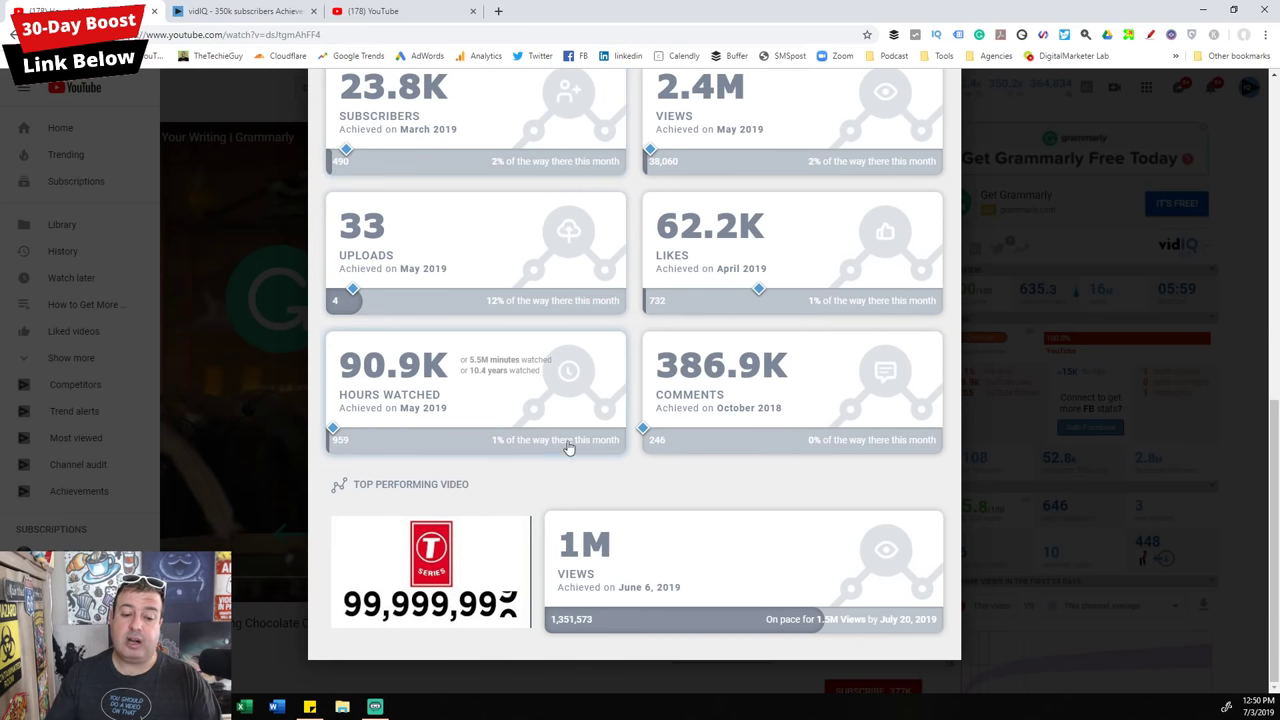
scroll(578, 515, up, 4)
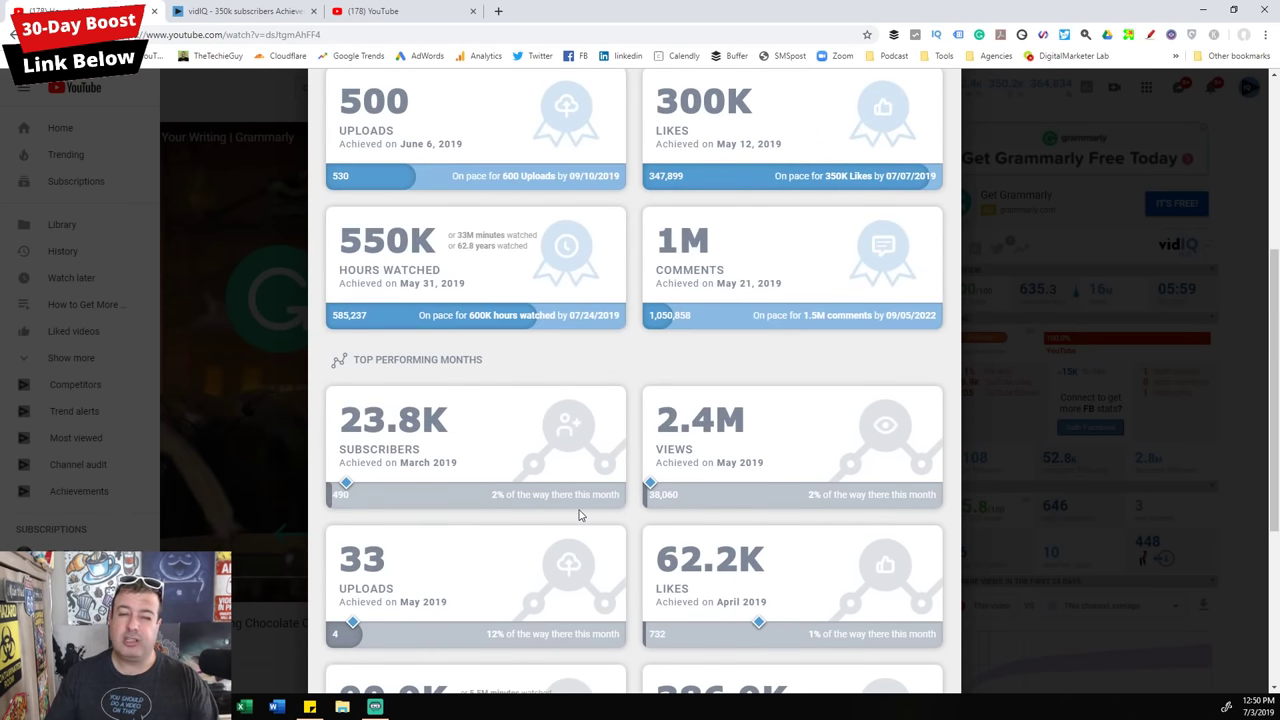